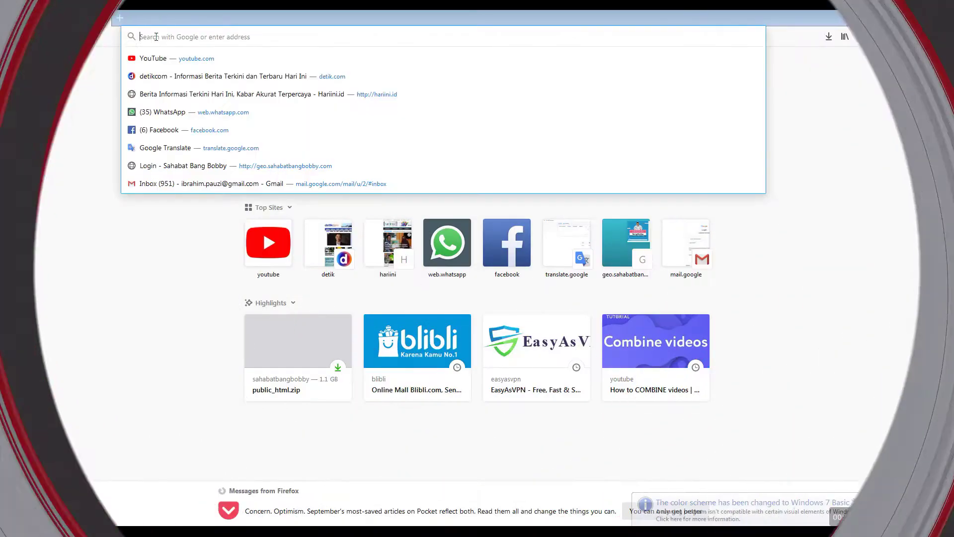
# Step: Load the Medan SIPD portal at medan.sipd.kemendagri.go.id in Firefox
pyautogui.write('medan.sipd.kemendagri.go.id/')
pyautogui.press('Return')
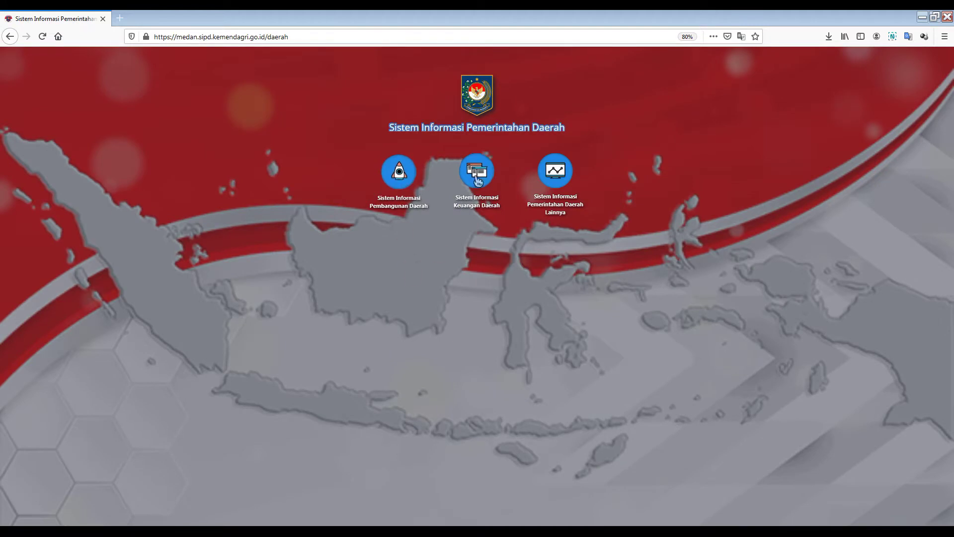
# Step: Log in to Sistem Informasi Pembangunan Daerah with the saved account and open the 2021 planning year
pyautogui.click(397, 172)
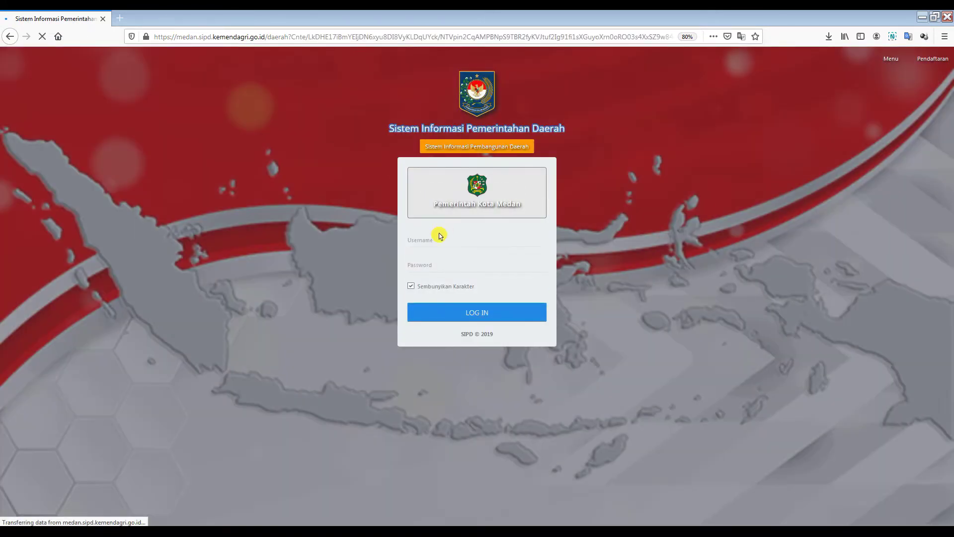
pyautogui.click(425, 241)
pyautogui.click(486, 253)
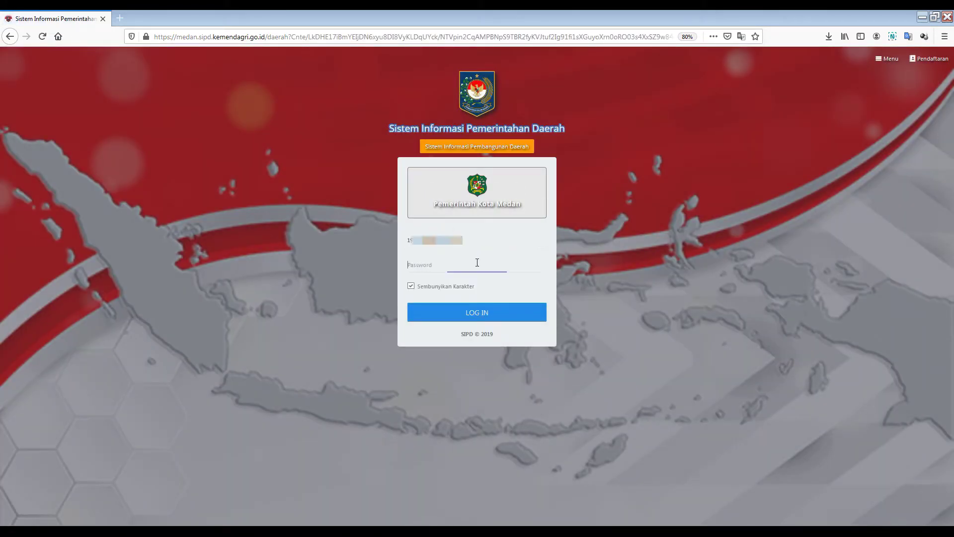
pyautogui.press('Return')
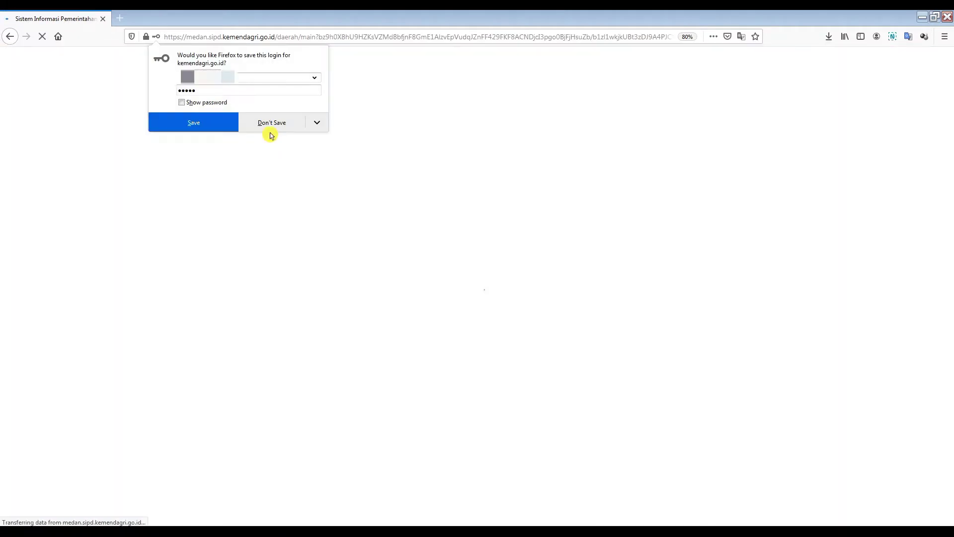
pyautogui.click(285, 126)
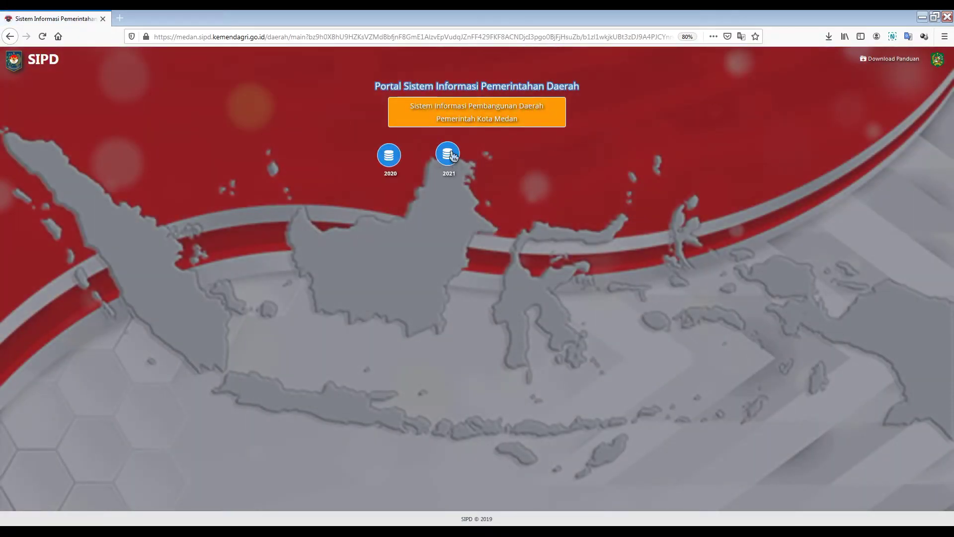
pyautogui.click(450, 155)
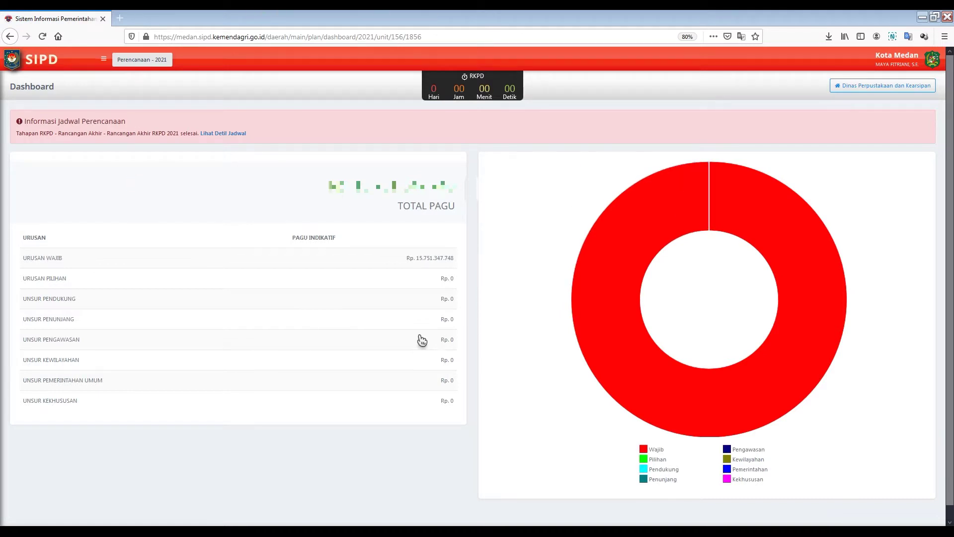
# Step: Go to the Pengaturan > User > SKPD user list and start a new user entry
pyautogui.click(103, 59)
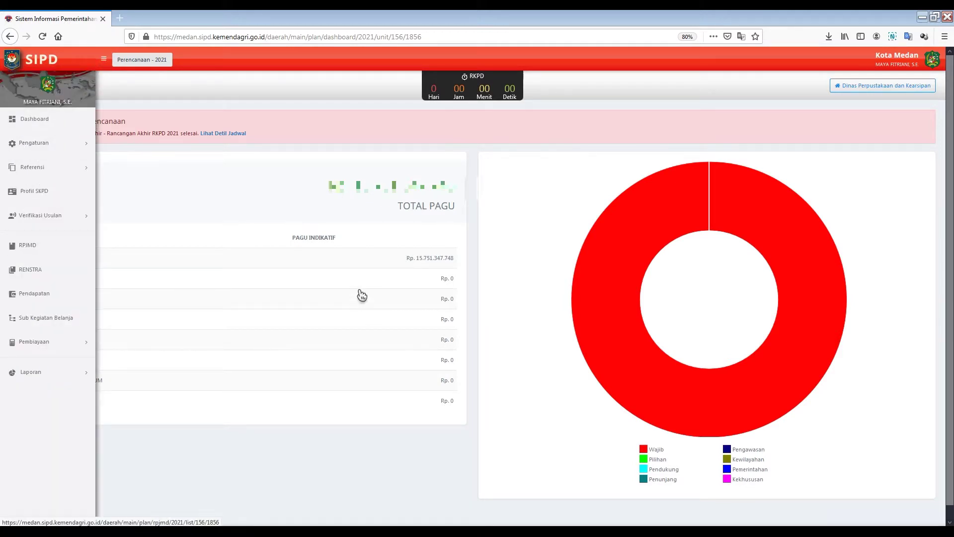
pyautogui.moveTo(606, 319)
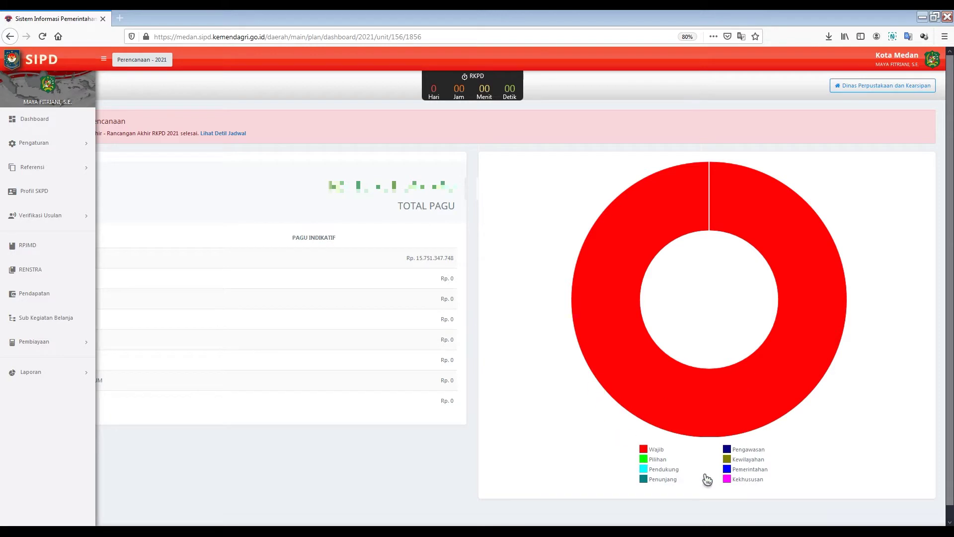
pyautogui.click(48, 145)
pyautogui.click(90, 171)
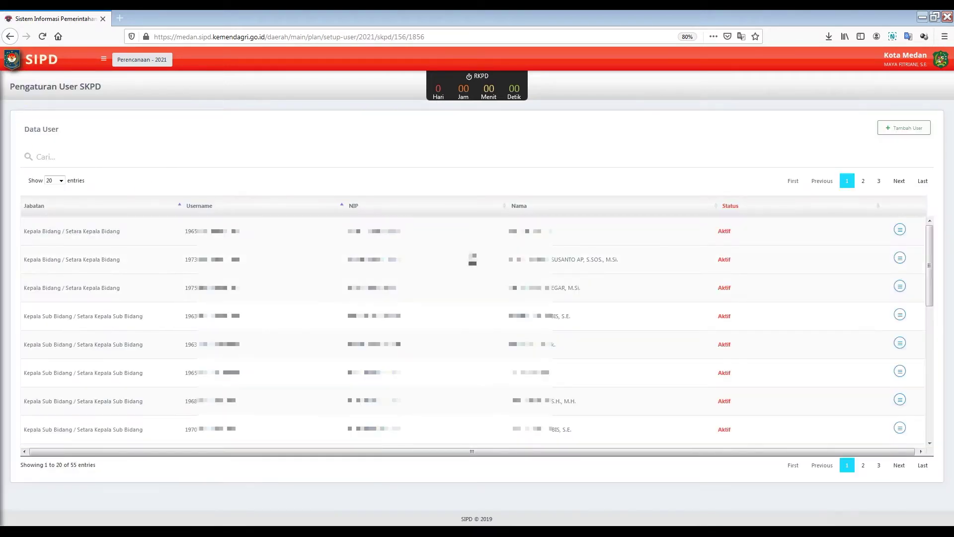
pyautogui.click(899, 130)
# Step: Enter the NIP for Kabid 1, a Kepala Bidang user with Input Anggaran access, and save
pyautogui.click(796, 103)
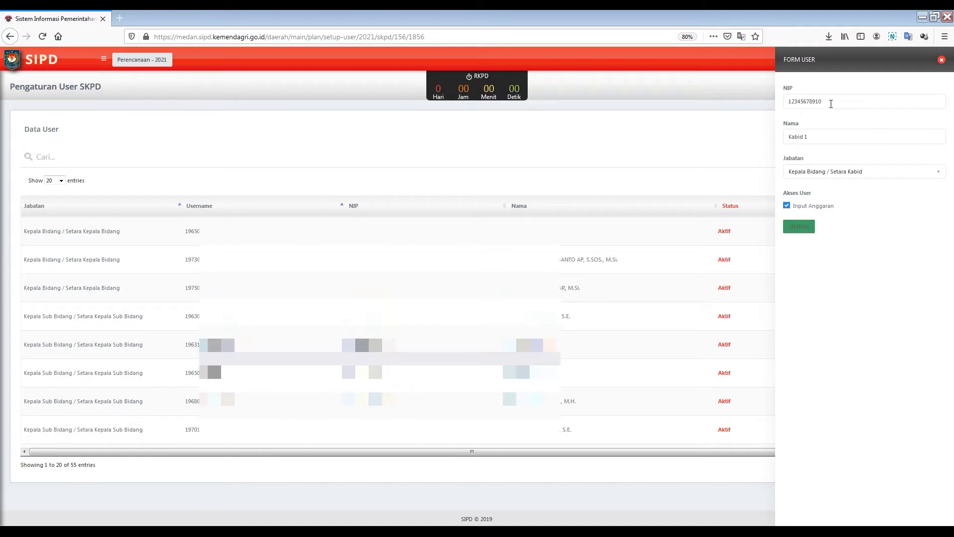
pyautogui.click(830, 104)
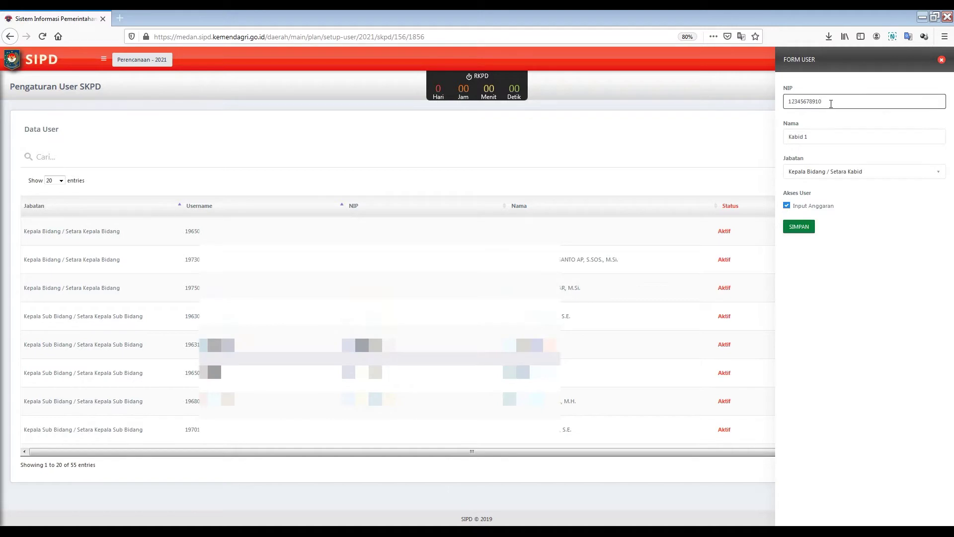
pyautogui.doubleClick(830, 104)
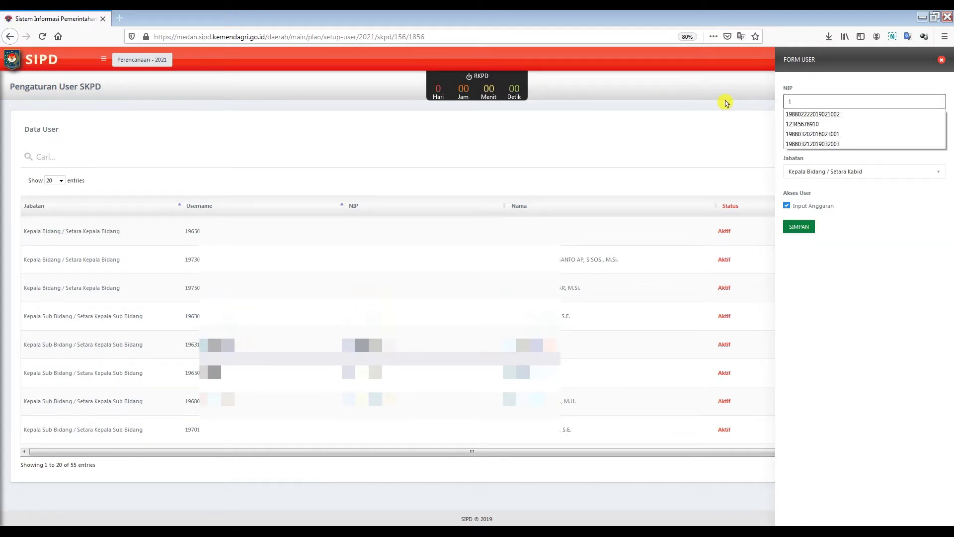
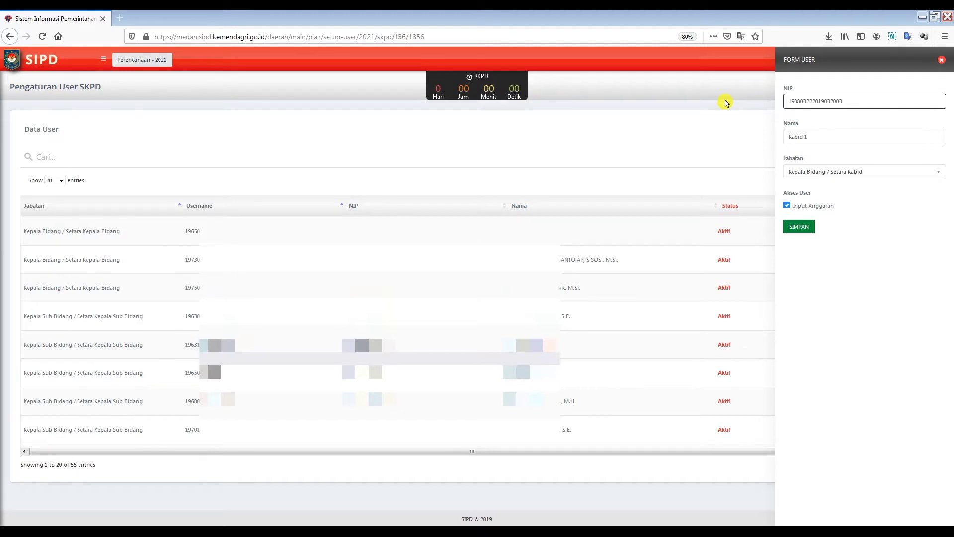
pyautogui.click(799, 226)
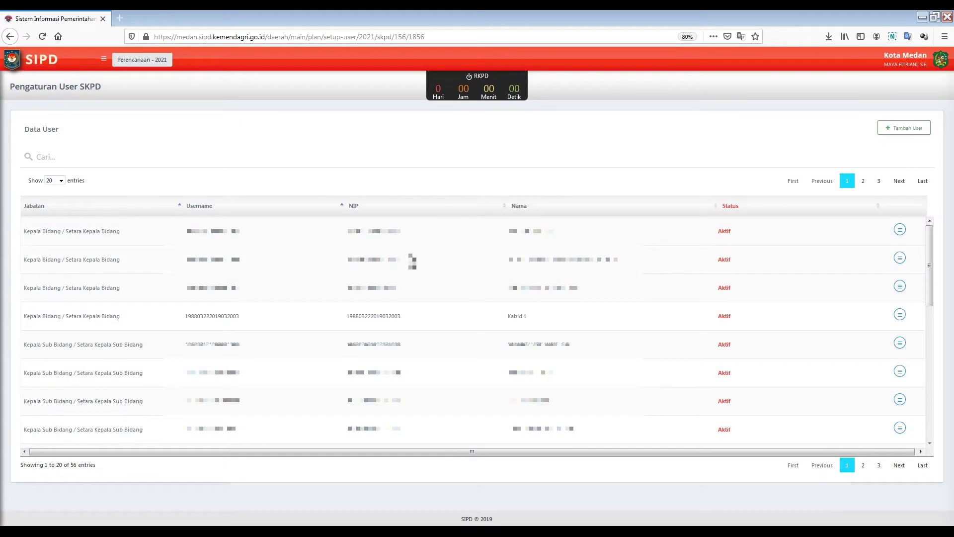
# Step: Save Kasubdit 1 as a Kepala Sub Bidang with Input Anggaran and Verifikator Usulan Aspirasi access
pyautogui.click(900, 314)
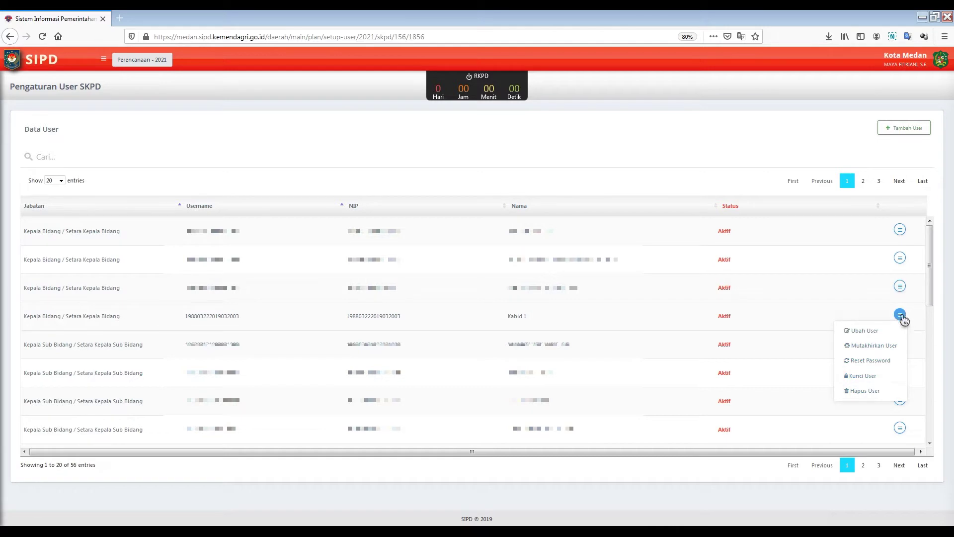
pyautogui.click(913, 130)
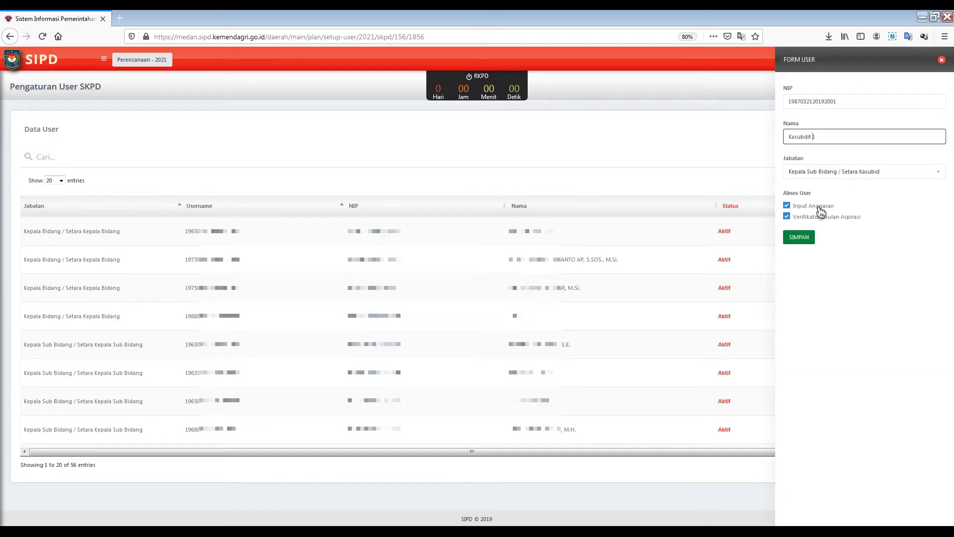
pyautogui.click(808, 243)
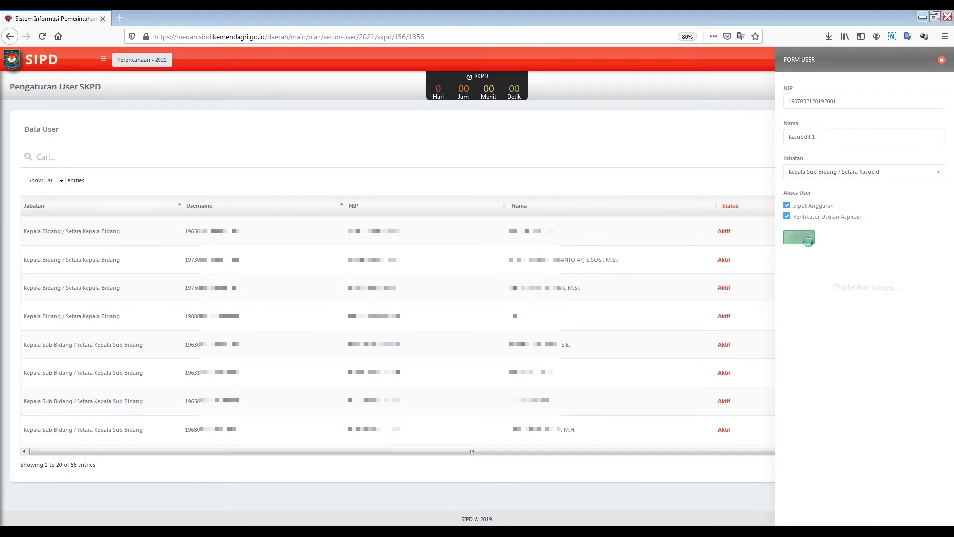
pyautogui.press('Return')
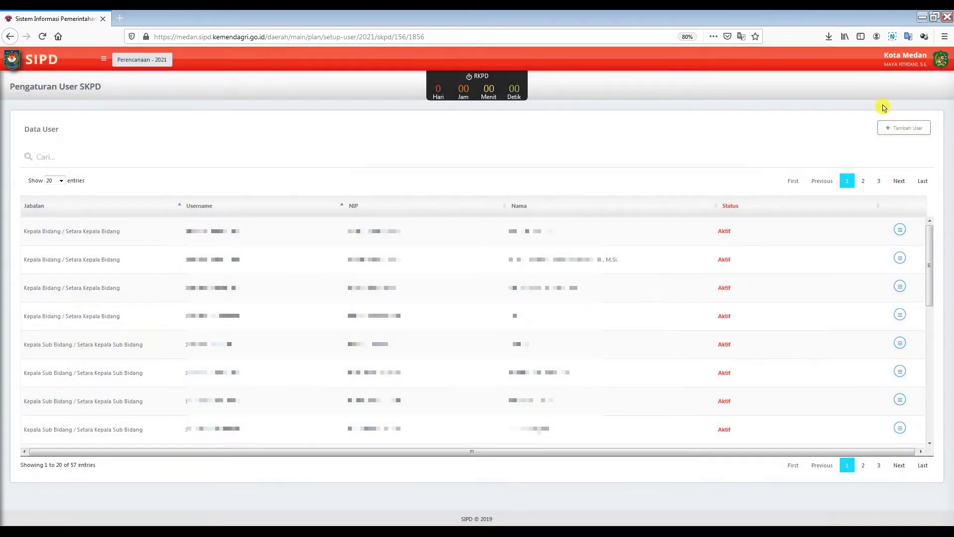
# Step: Save Staf 1 as a Staf / Operator user with all three access options
pyautogui.click(894, 130)
pyautogui.click(847, 102)
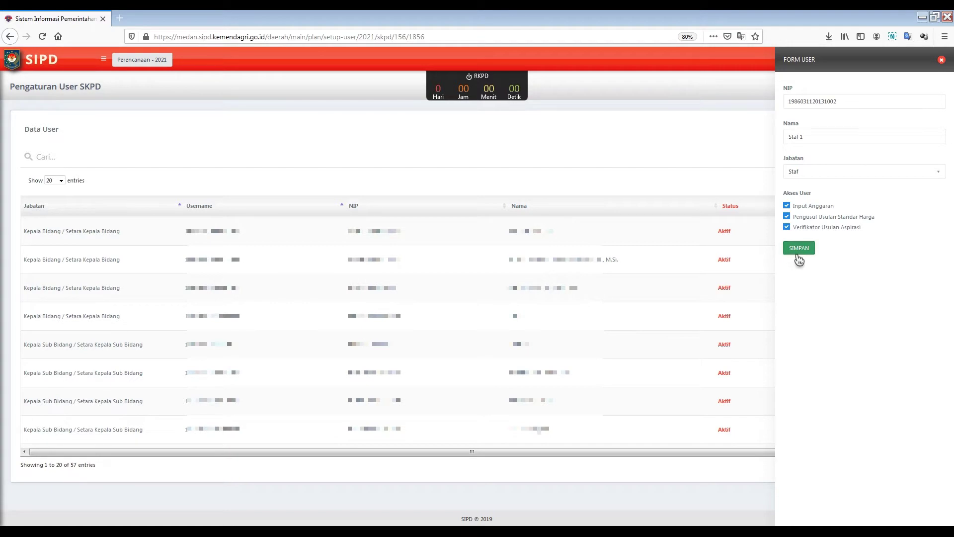
pyautogui.click(798, 249)
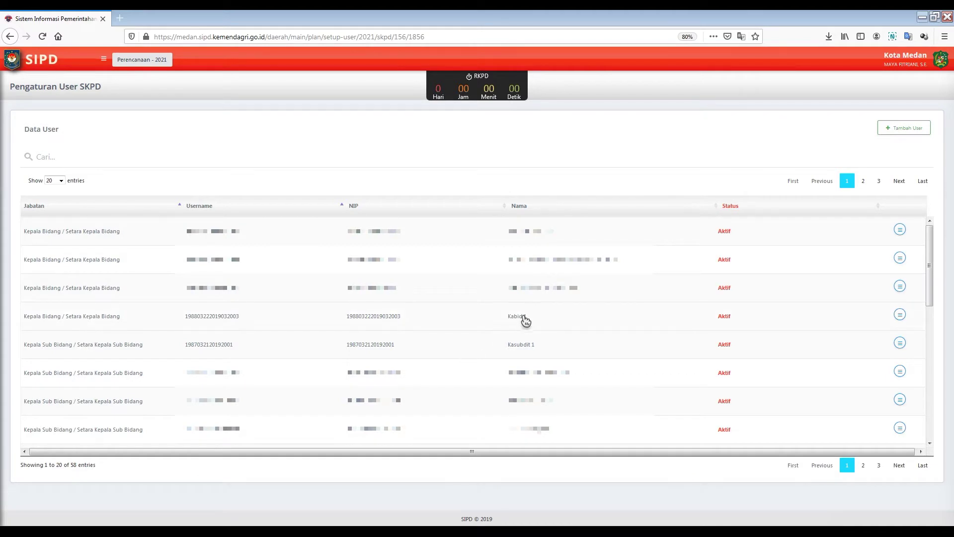
pyautogui.scroll(-6, 884, 368)
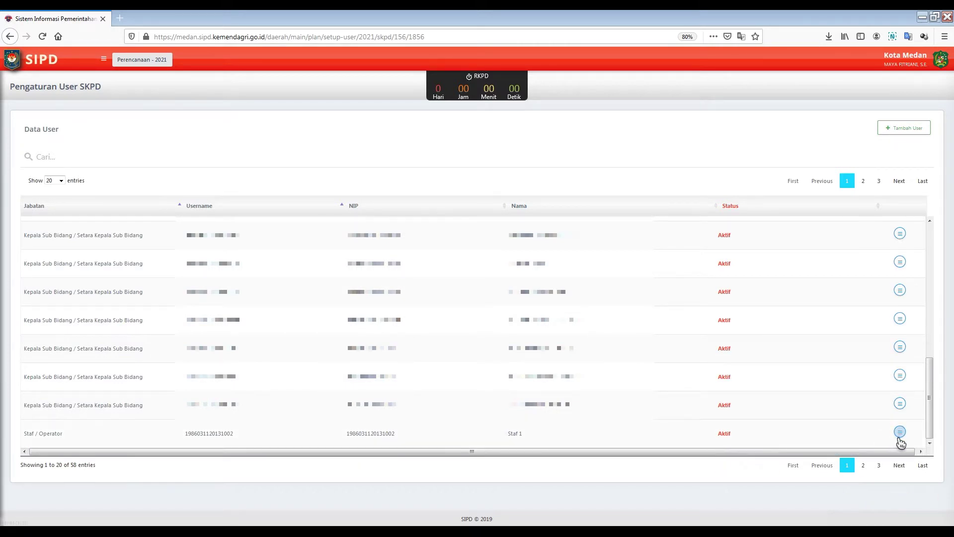
pyautogui.scroll(5, 601, 383)
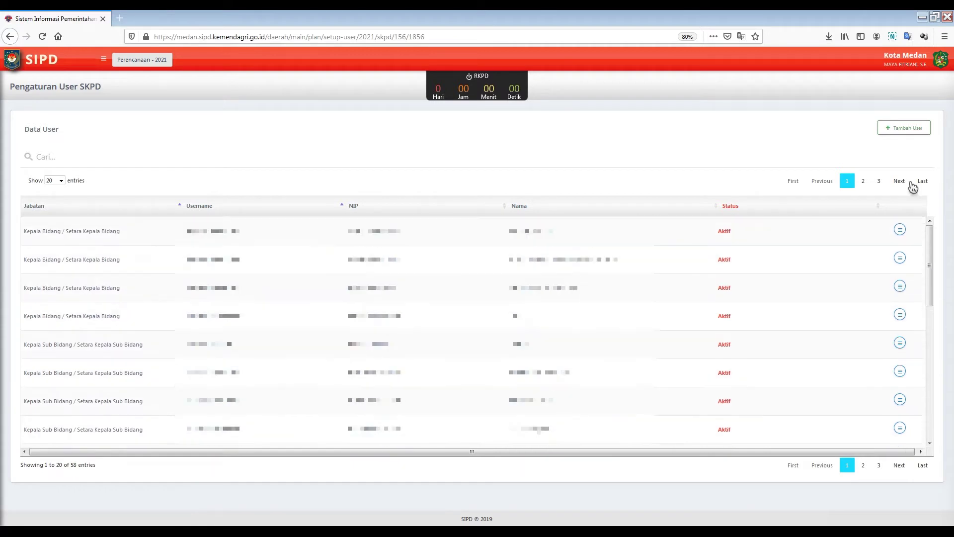
# Step: Go to the Cascading RENSTRA list and start a new RENSTRA entry
pyautogui.click(103, 59)
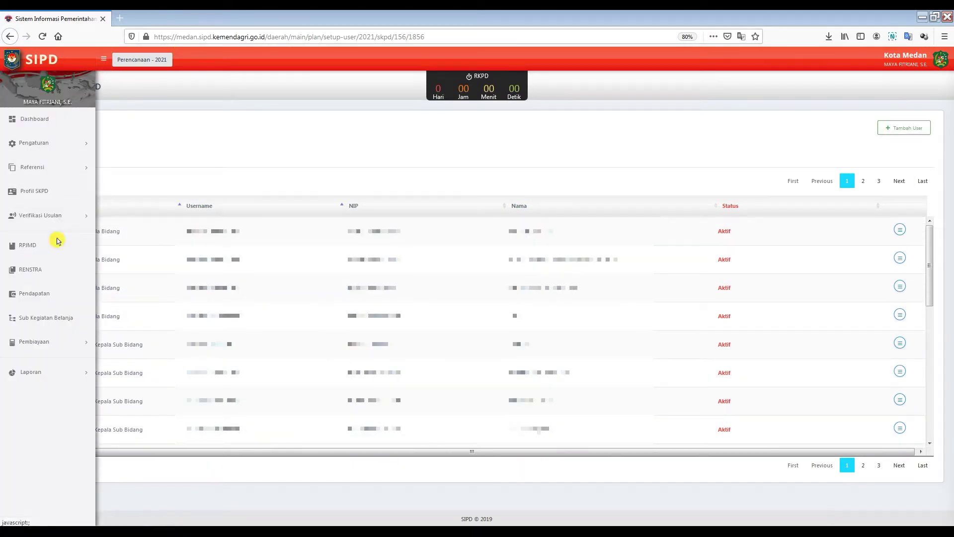
pyautogui.click(62, 270)
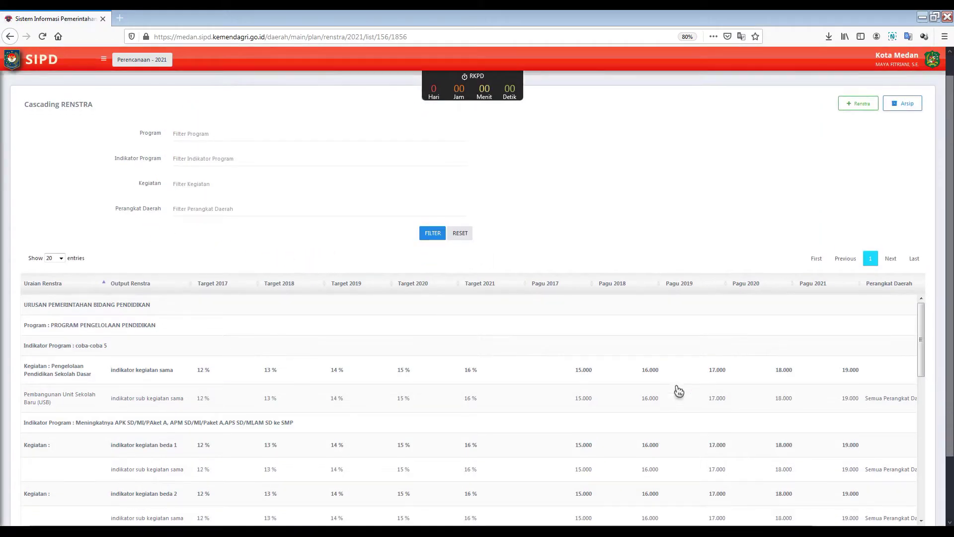
pyautogui.scroll(-3, 677, 390)
pyautogui.scroll(-3, 711, 385)
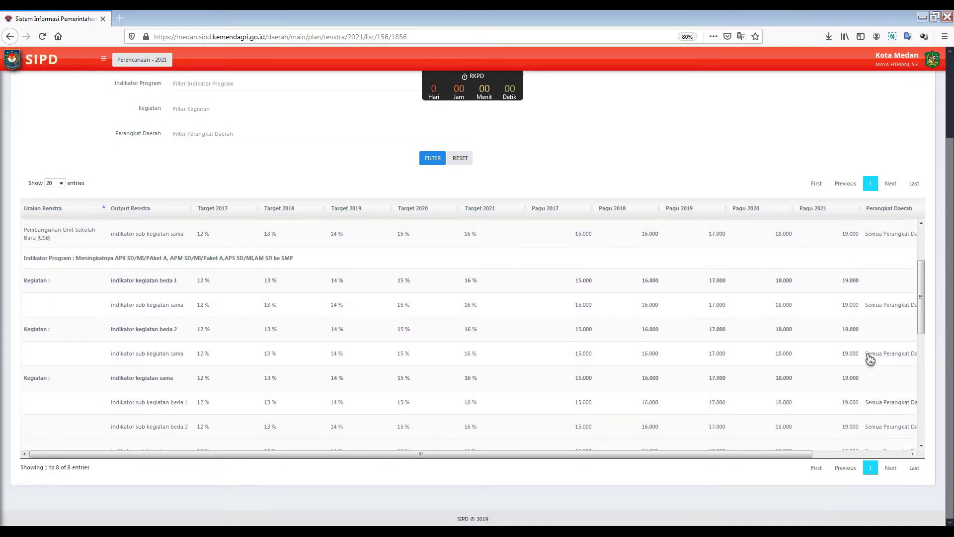
pyautogui.scroll(10, 869, 358)
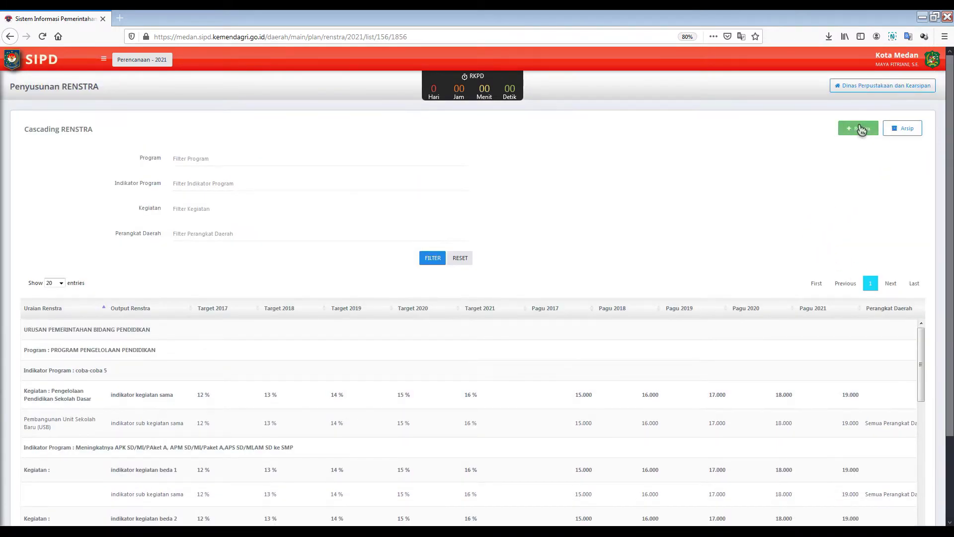
pyautogui.click(858, 128)
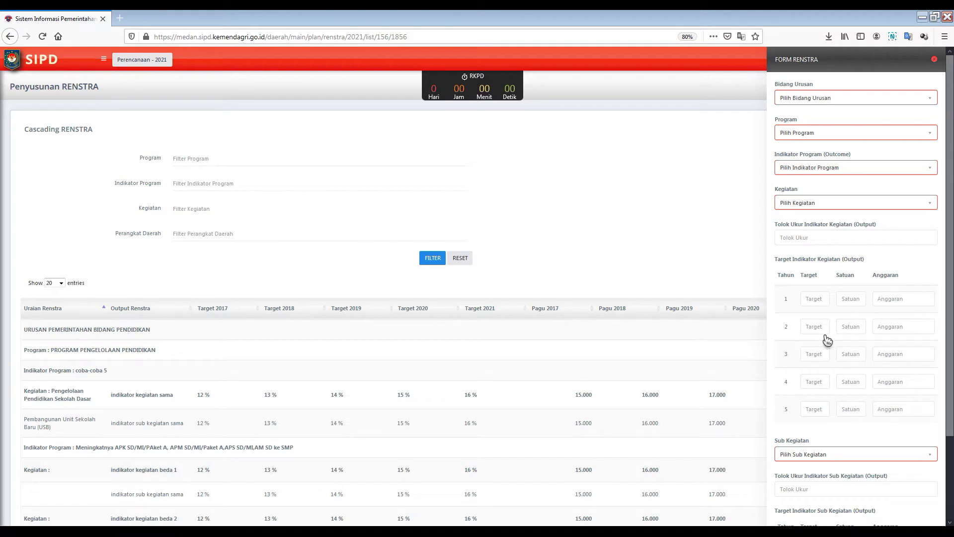
# Step: Set Bidang Urusan Perpustakaan, Program 2.23.02 Pembinaan Perpustakaan and indicator Meningkatnya Pembinaan Perpustakaan
pyautogui.scroll(-5, 827, 339)
pyautogui.scroll(5, 850, 304)
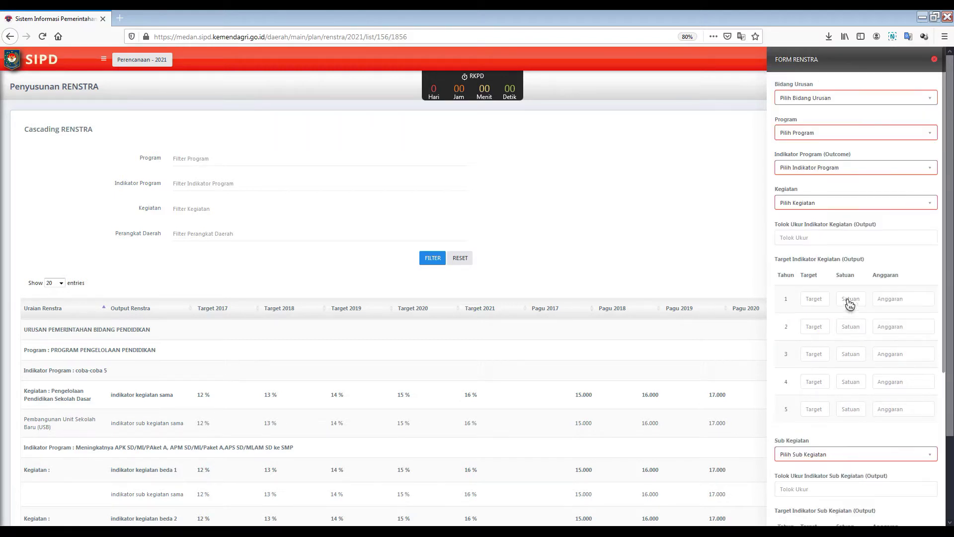
pyautogui.click(930, 97)
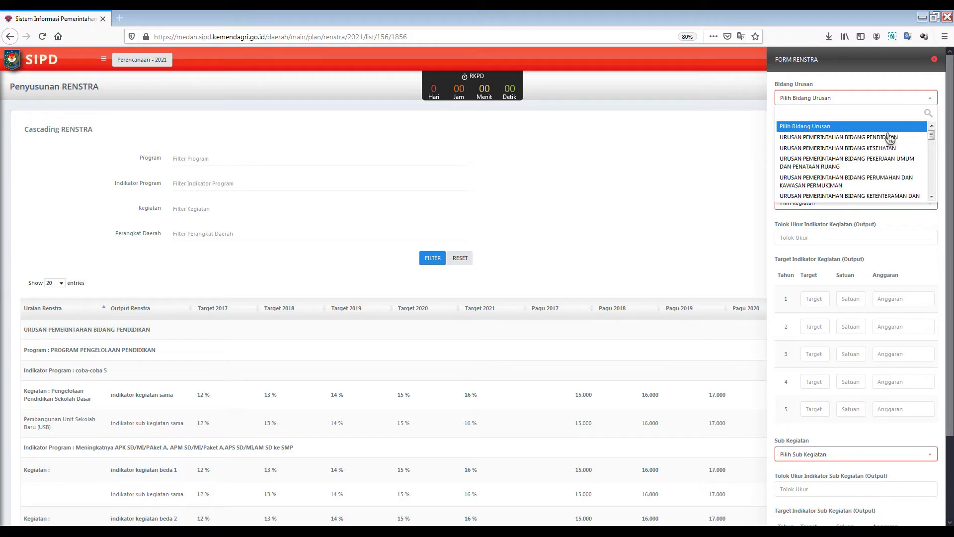
pyautogui.scroll(-2, 900, 155)
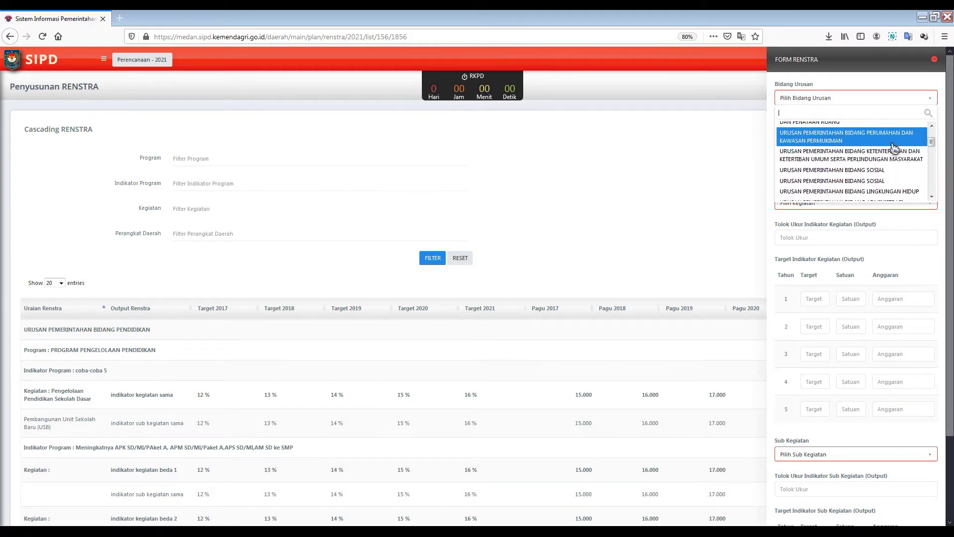
pyautogui.write('perp')
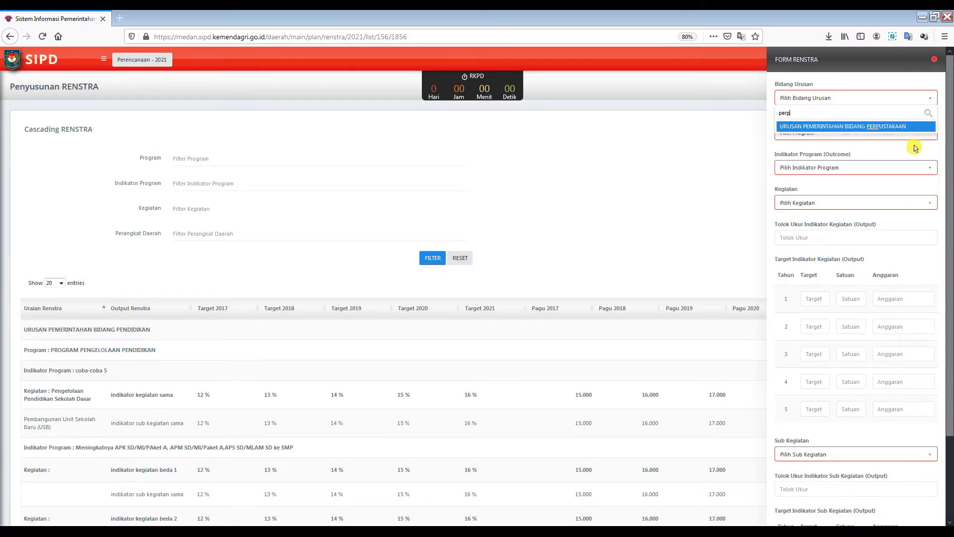
pyautogui.click(871, 130)
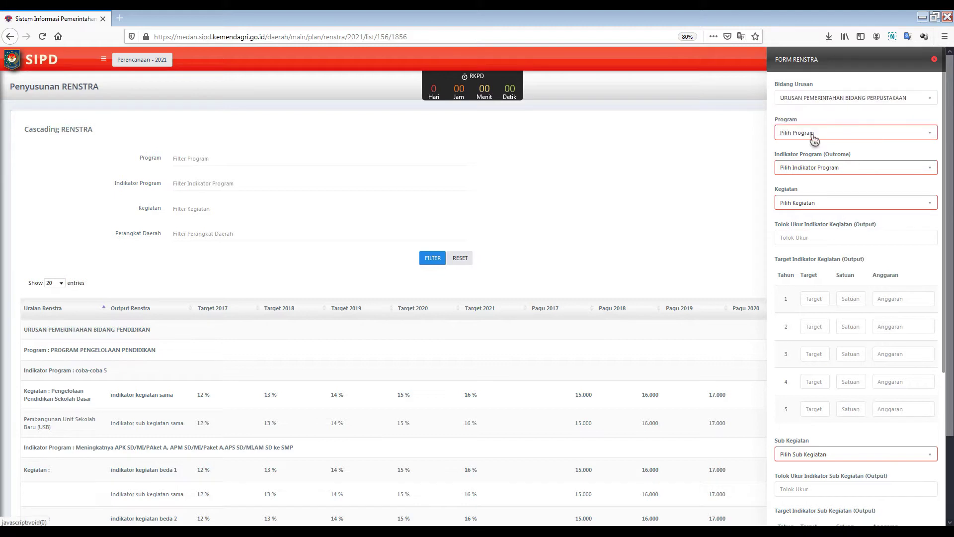
pyautogui.click(814, 136)
pyautogui.click(831, 172)
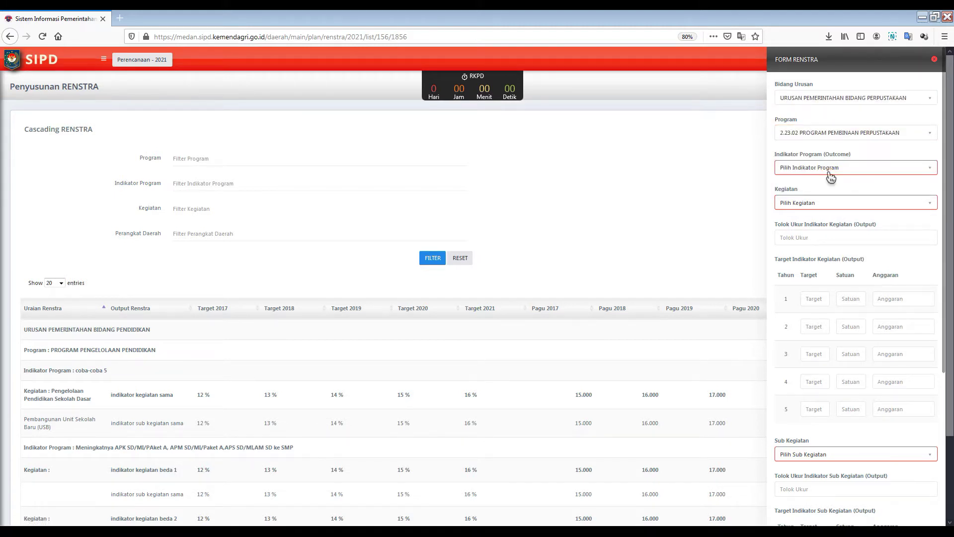
pyautogui.click(829, 174)
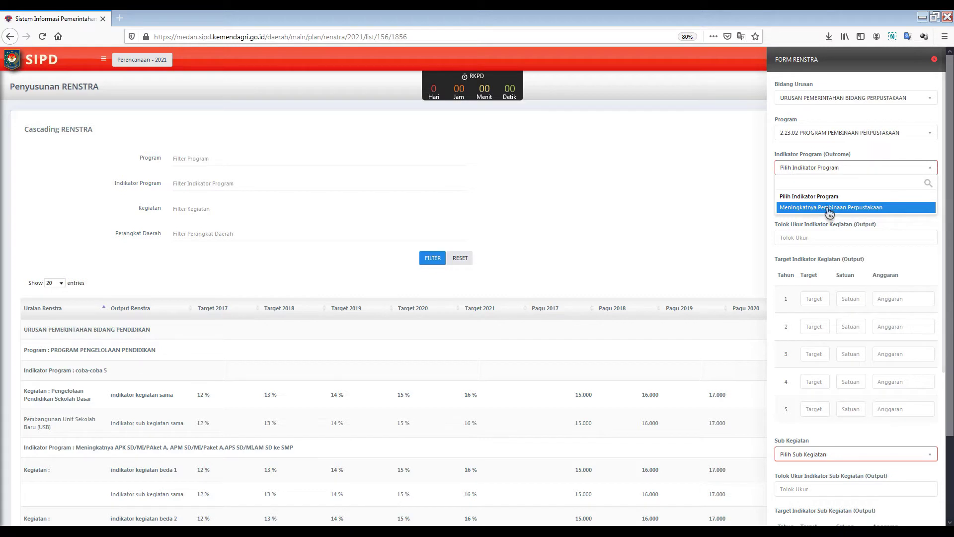
pyautogui.click(829, 212)
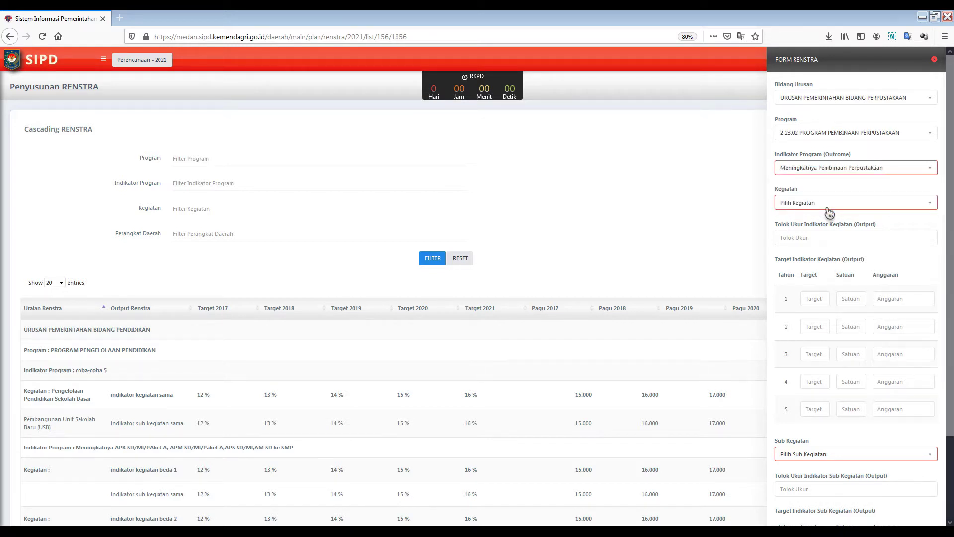
# Step: Choose the reading-culture Kegiatan, Pemberian Penghargaan Gerakan Budaya Gemar Membaca sub-activity, and Dinas Perpustakaan dan Kearsipan
pyautogui.click(853, 204)
pyautogui.click(843, 256)
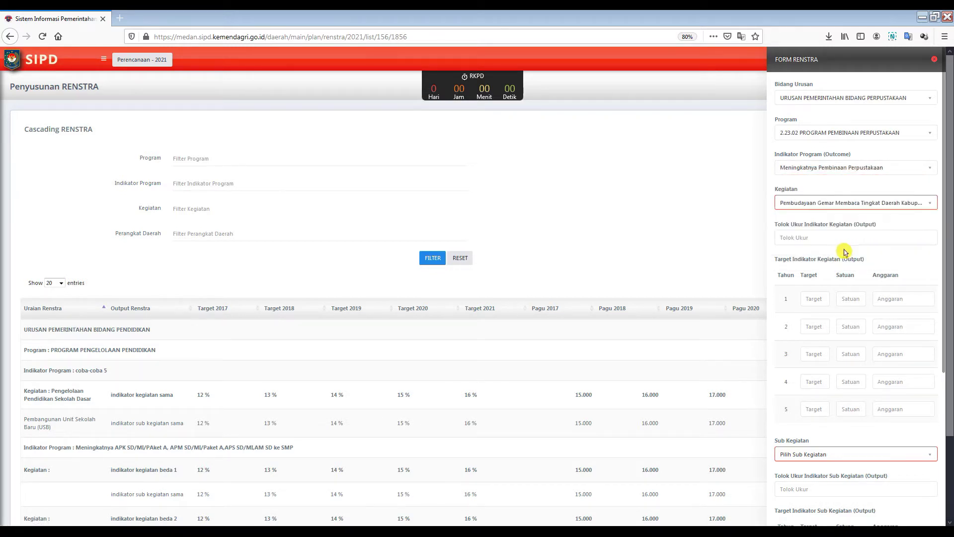
pyautogui.click(805, 239)
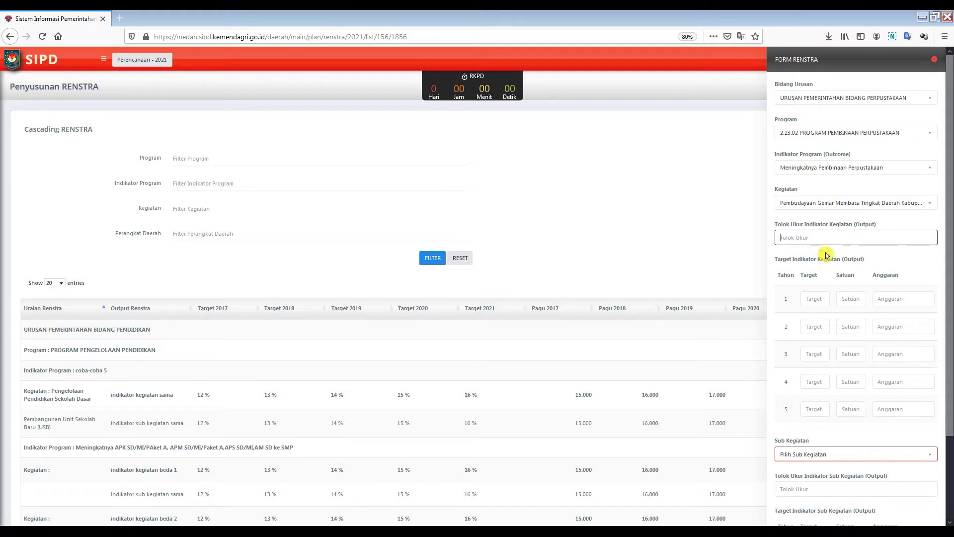
pyautogui.scroll(-5, 827, 431)
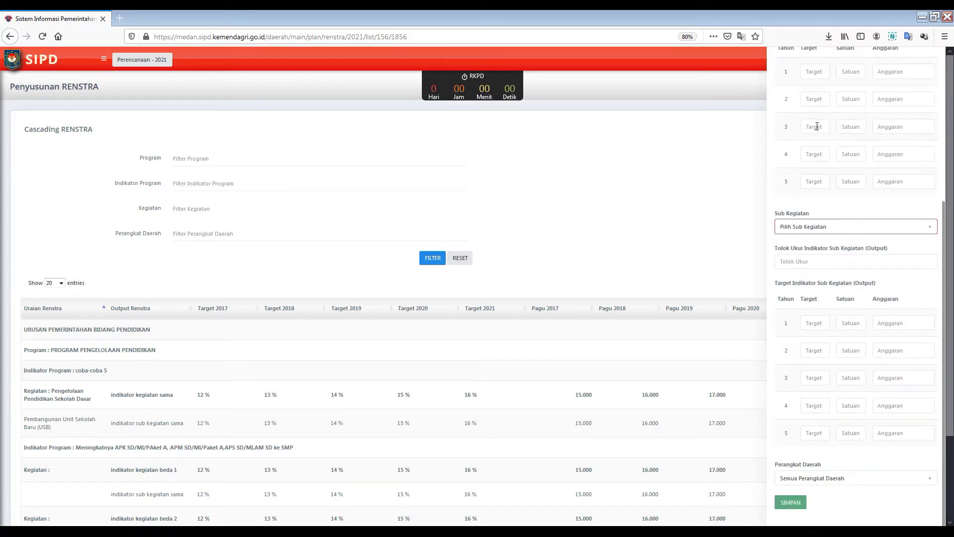
pyautogui.click(815, 226)
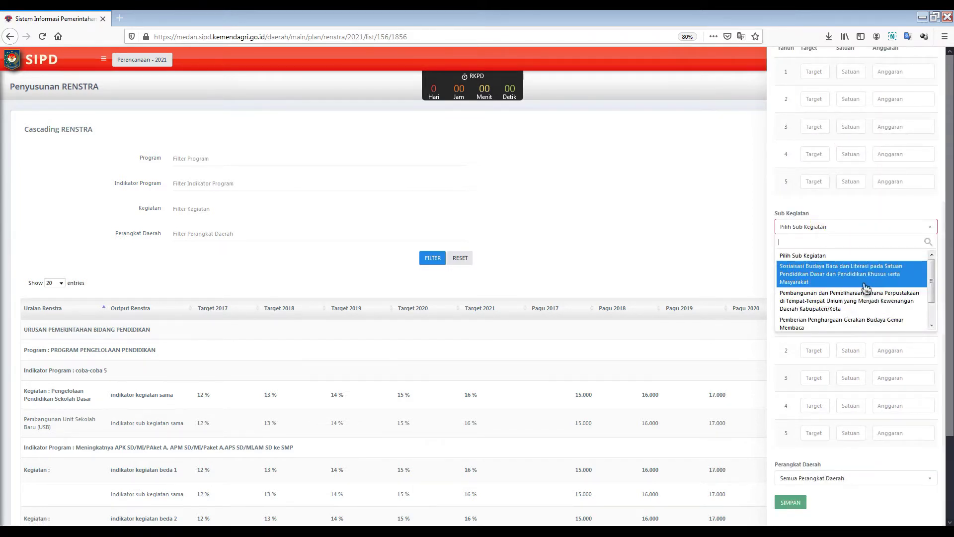
pyautogui.scroll(-2, 865, 298)
pyautogui.click(865, 302)
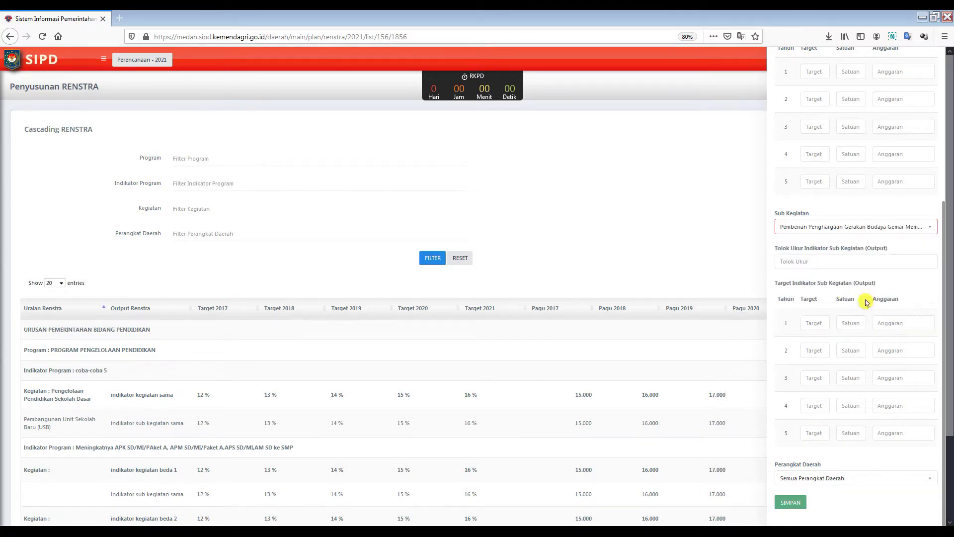
pyautogui.click(864, 478)
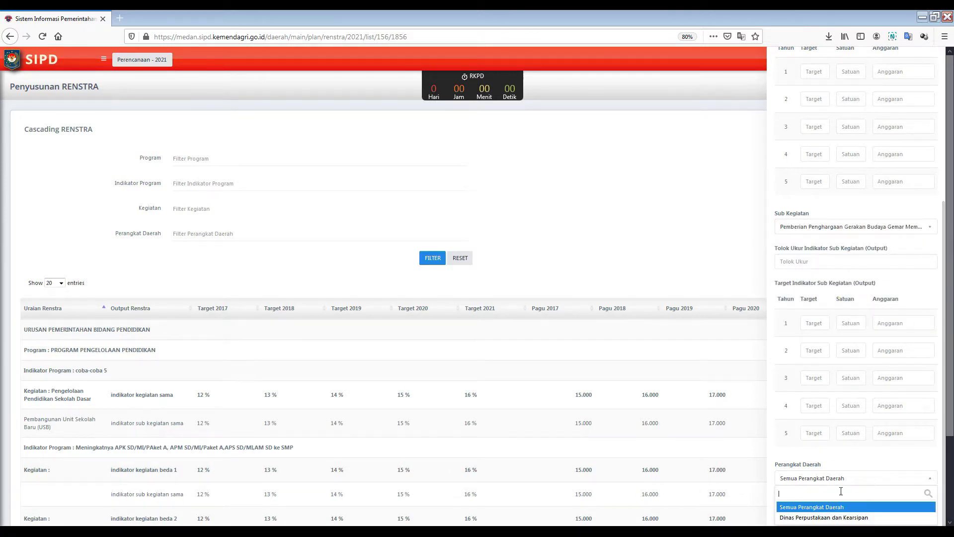
pyautogui.click(809, 518)
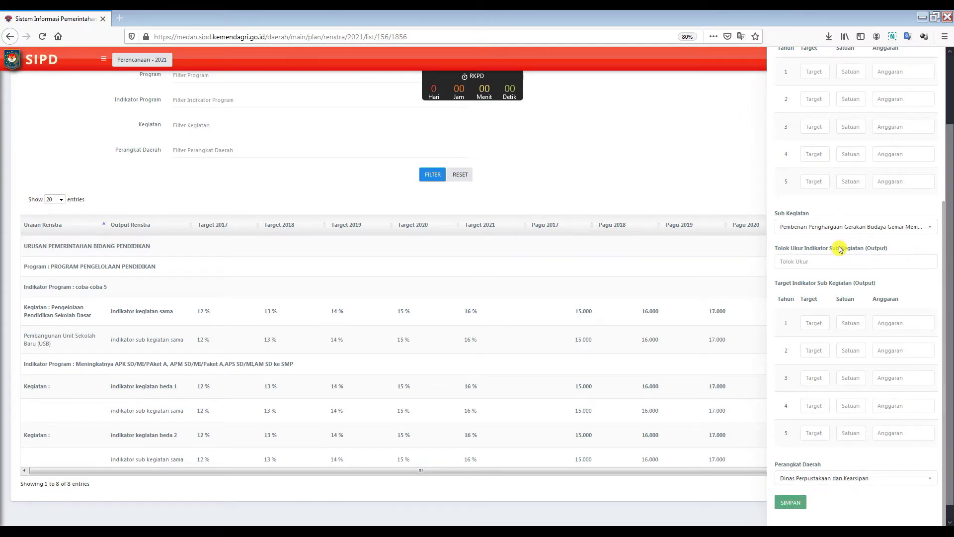
pyautogui.scroll(5, 841, 247)
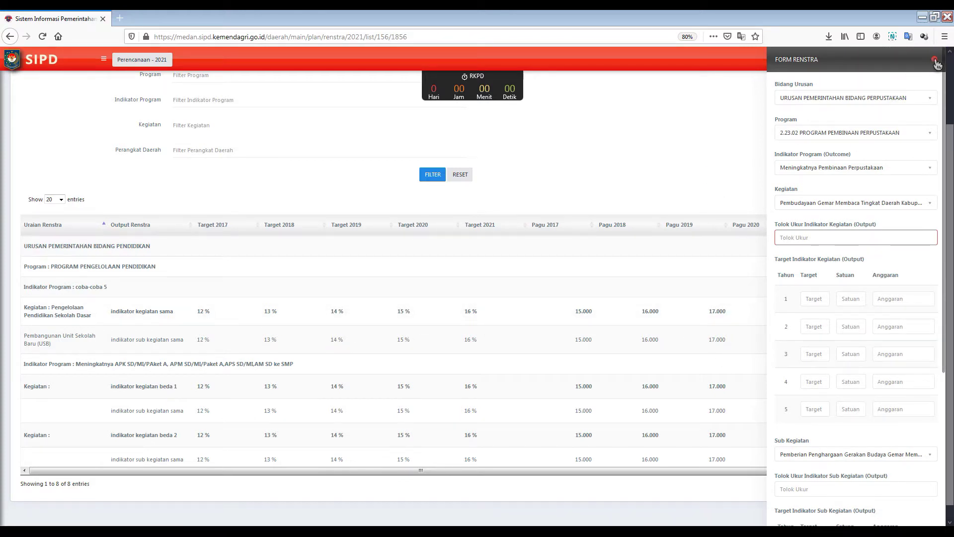
# Step: Close the Renstra form and go to the Laporan > Renja > Lampiran 1 report page
pyautogui.click(935, 60)
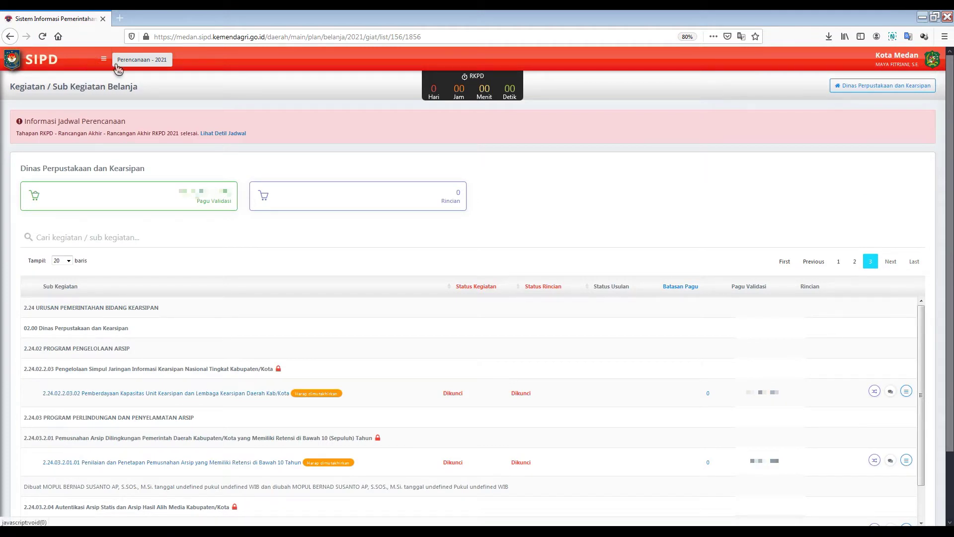
pyautogui.click(105, 60)
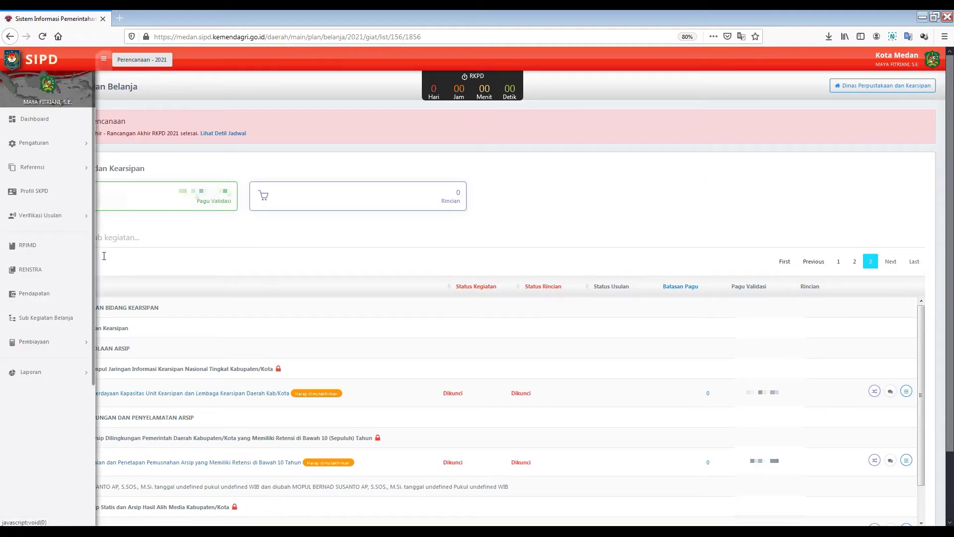
pyautogui.click(53, 372)
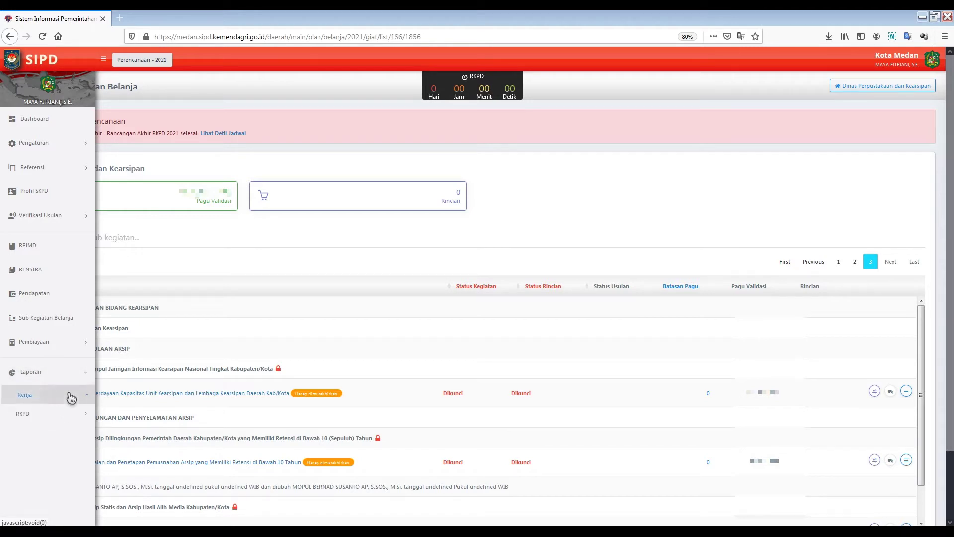
pyautogui.click(66, 414)
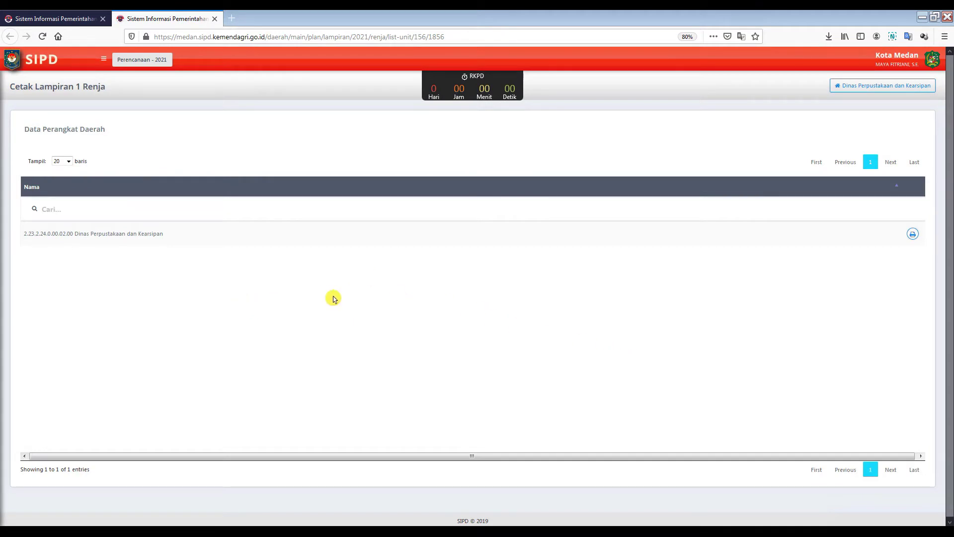
# Step: Generate the library agency's report for the RKPD schedule, cancel printing, and return to Sub Kegiatan Belanja
pyautogui.click(913, 236)
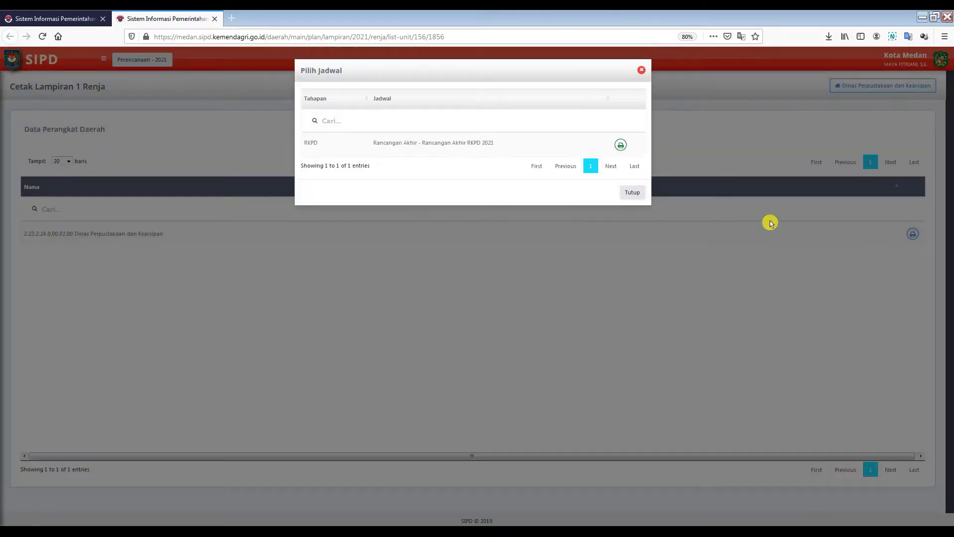
pyautogui.click(621, 145)
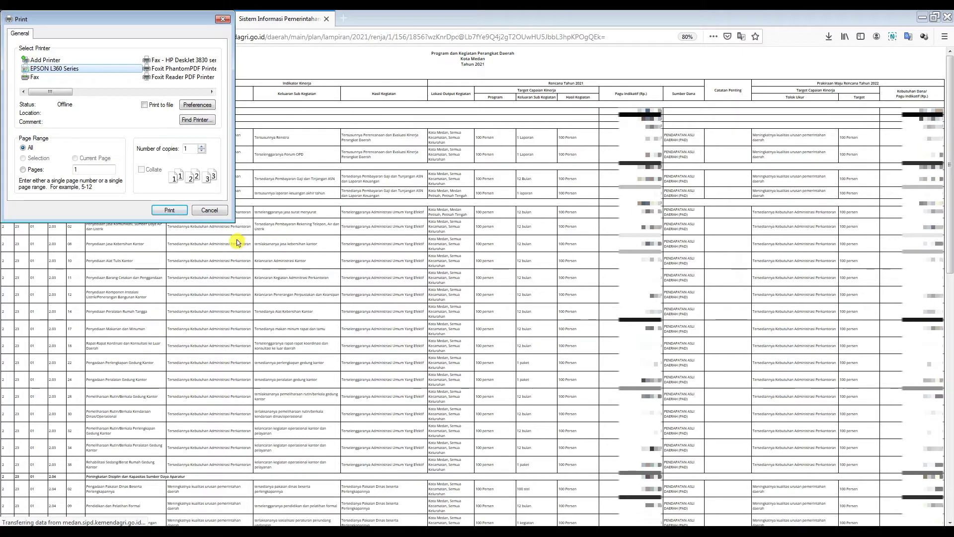
pyautogui.click(215, 213)
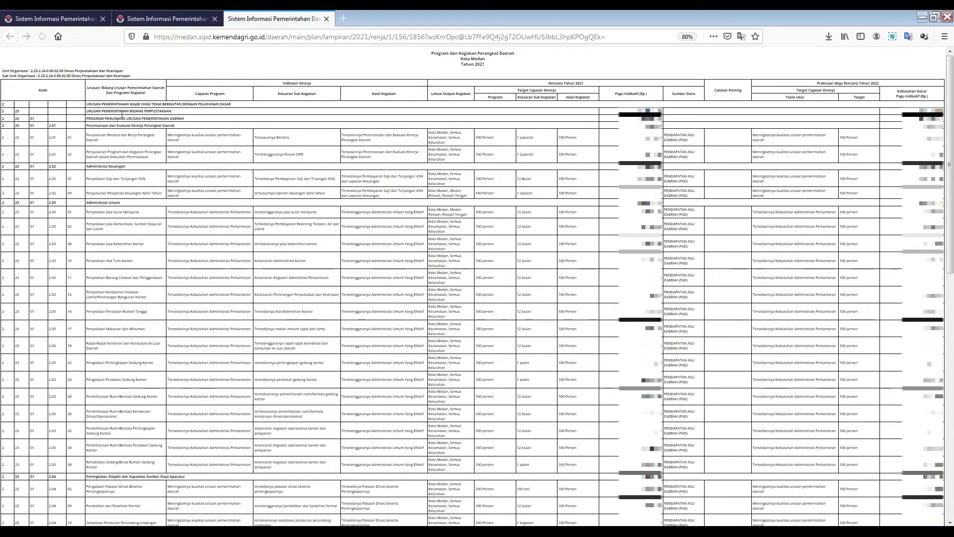
pyautogui.click(326, 19)
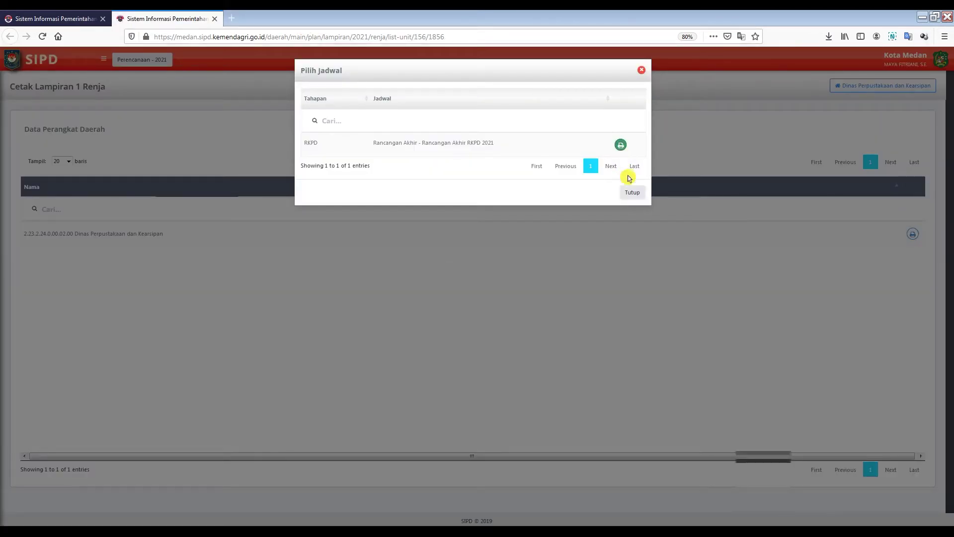
pyautogui.click(637, 201)
pyautogui.click(84, 18)
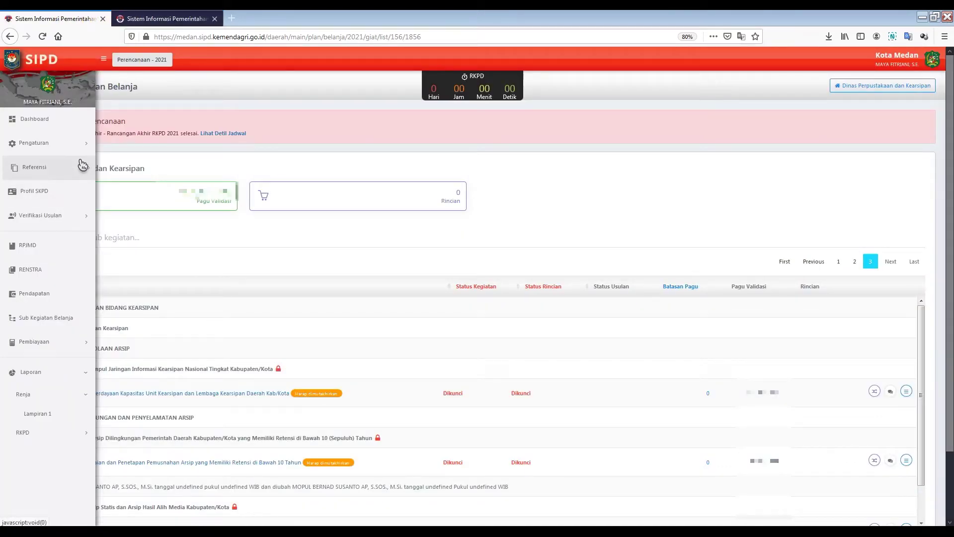
# Step: Log out of the current SIPD account
pyautogui.click(94, 351)
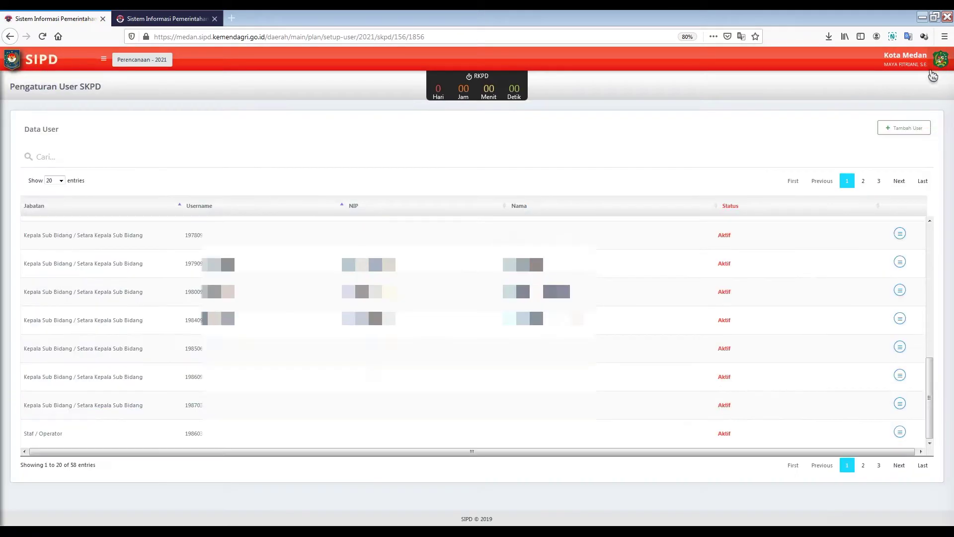
pyautogui.click(950, 63)
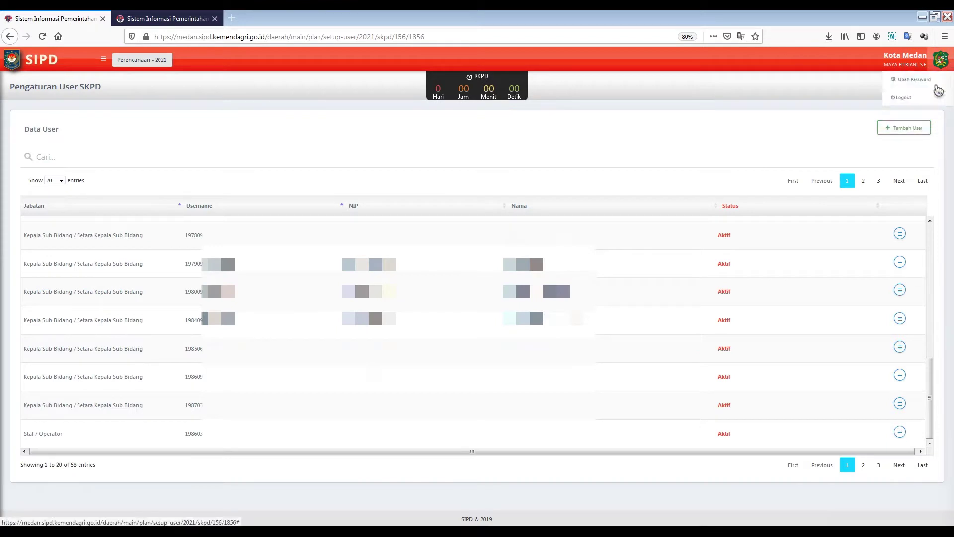
pyautogui.click(895, 105)
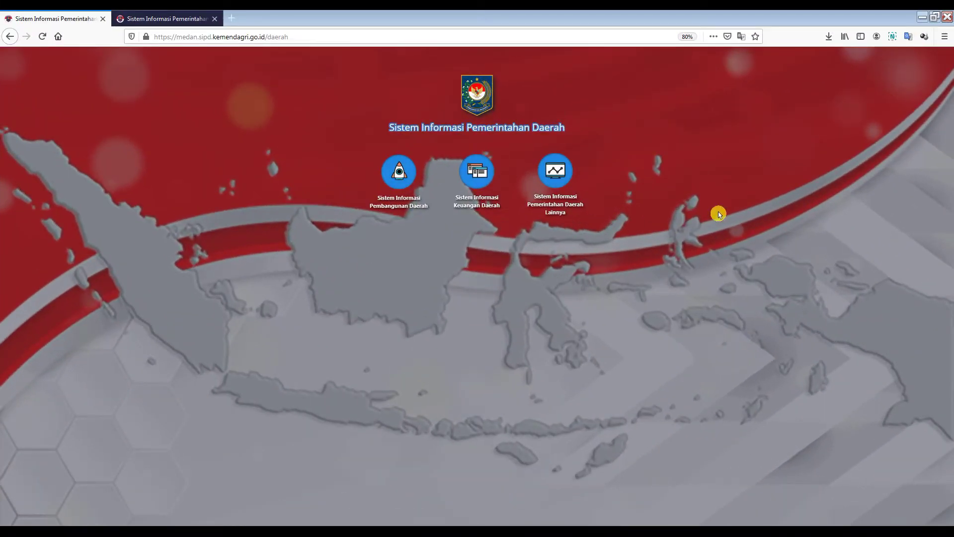
# Step: Sign in to Sistem Informasi Keuangan Daerah as the new operator and open the Kota Medan budgeting app
pyautogui.click(479, 189)
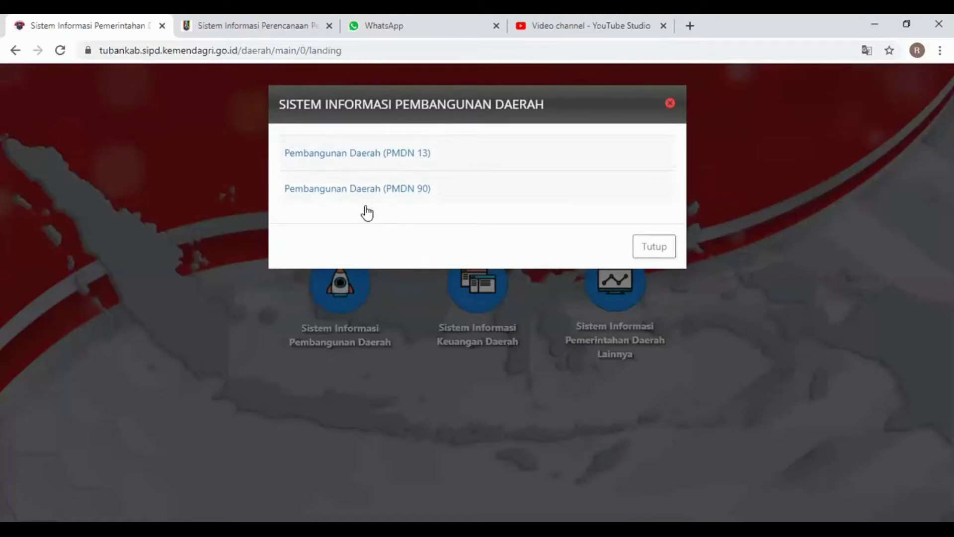
pyautogui.click(390, 191)
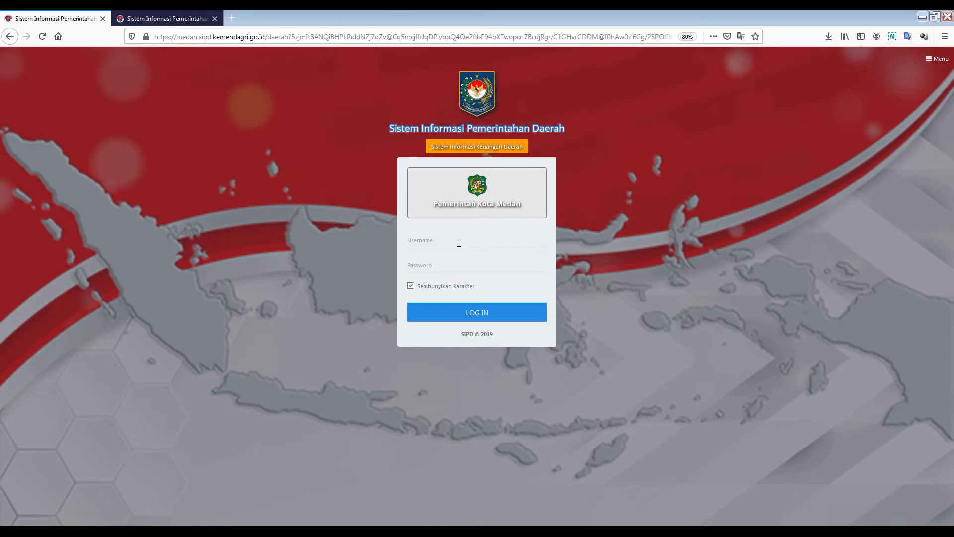
pyautogui.click(459, 242)
pyautogui.click(443, 258)
pyautogui.write('••')
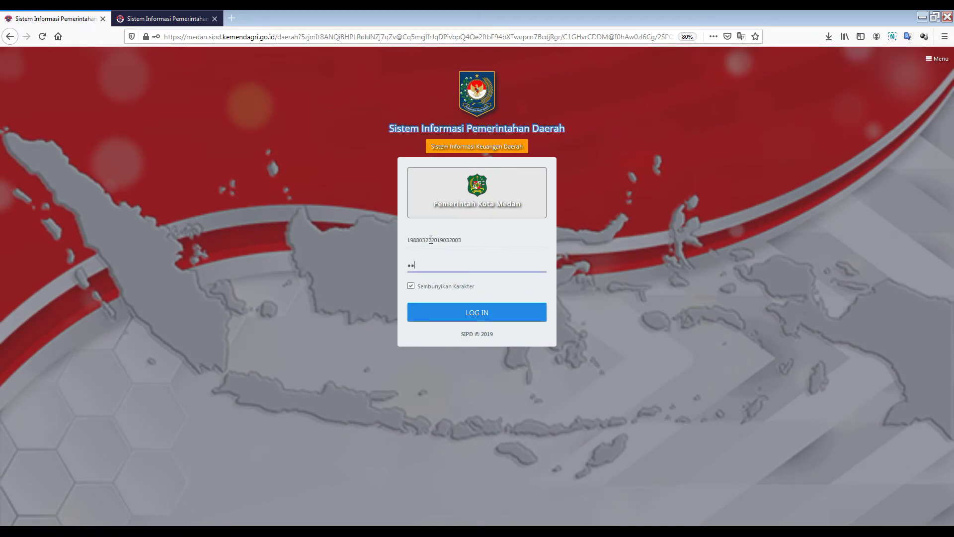
pyautogui.write('•••')
pyautogui.press('Return')
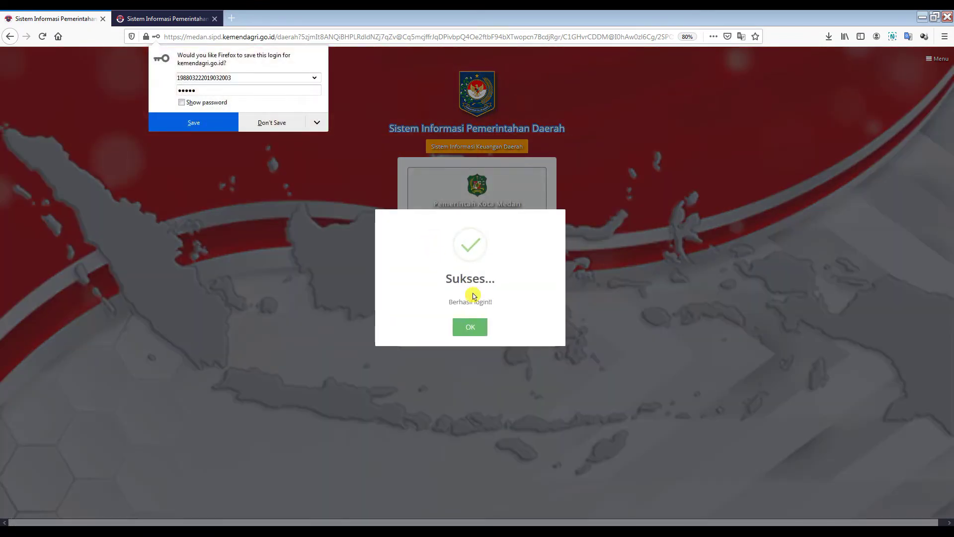
pyautogui.click(472, 325)
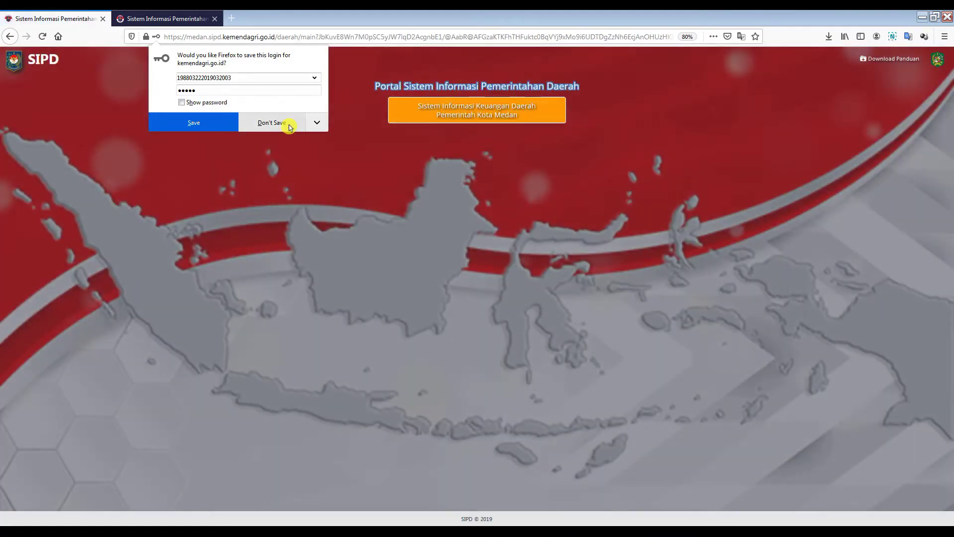
pyautogui.click(291, 128)
pyautogui.click(447, 152)
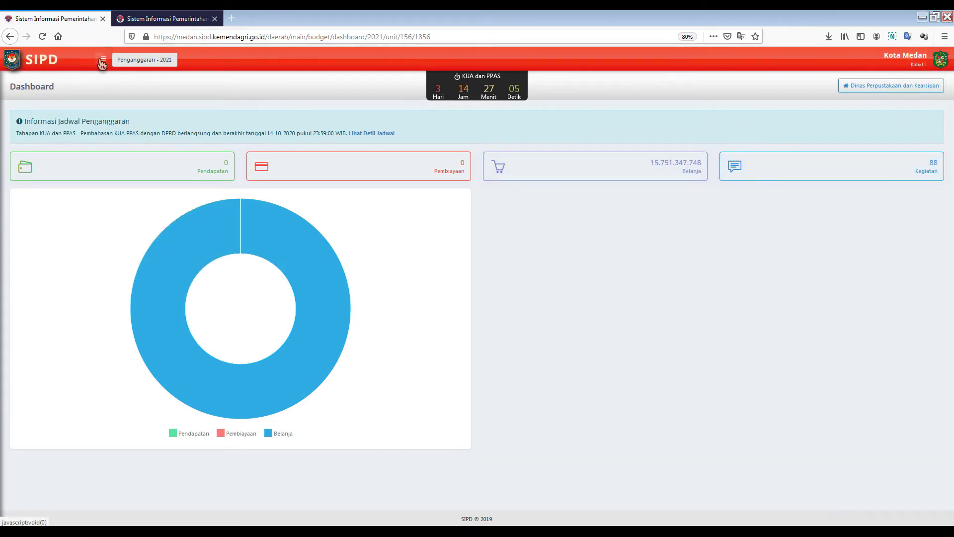
pyautogui.click(104, 59)
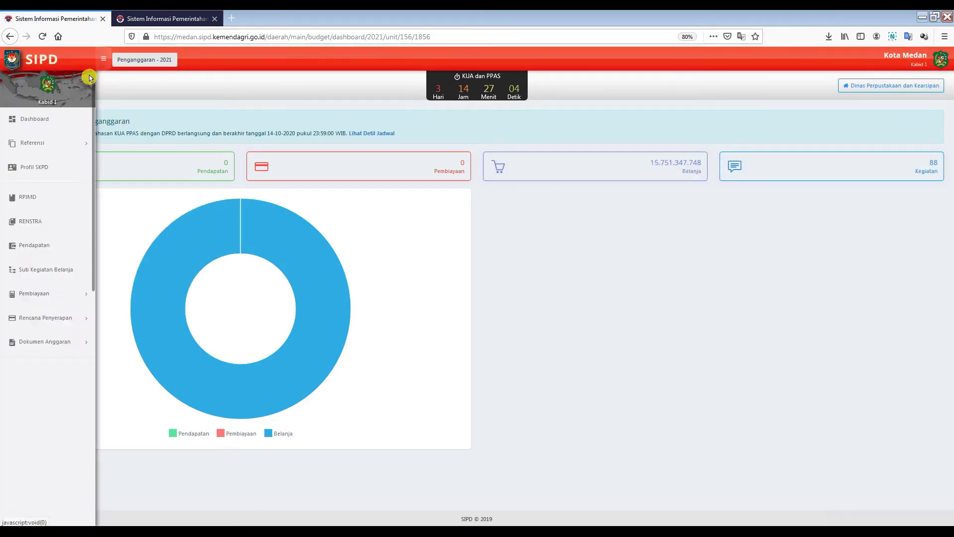
# Step: Open the Referensi > Sub Kegiatan list and show every entry on one page
pyautogui.click(58, 149)
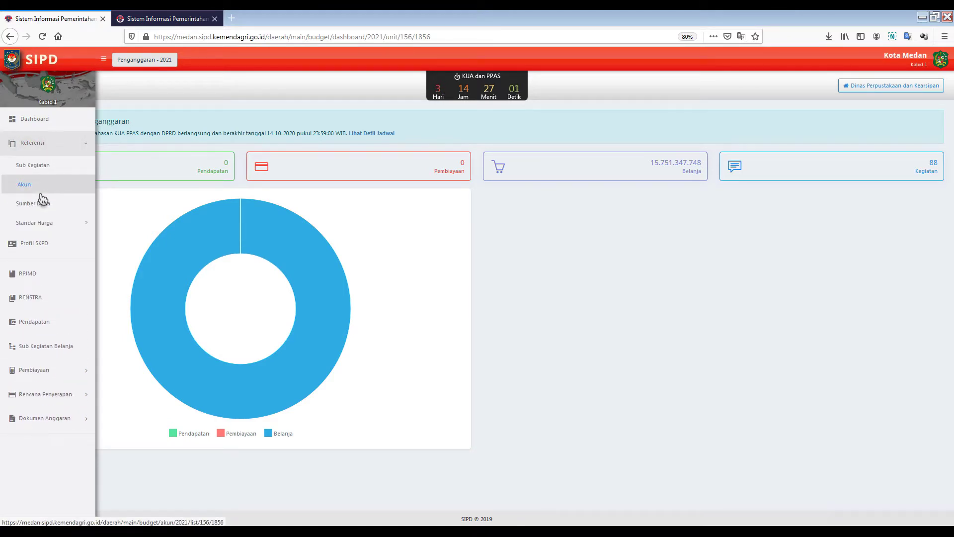
pyautogui.click(47, 172)
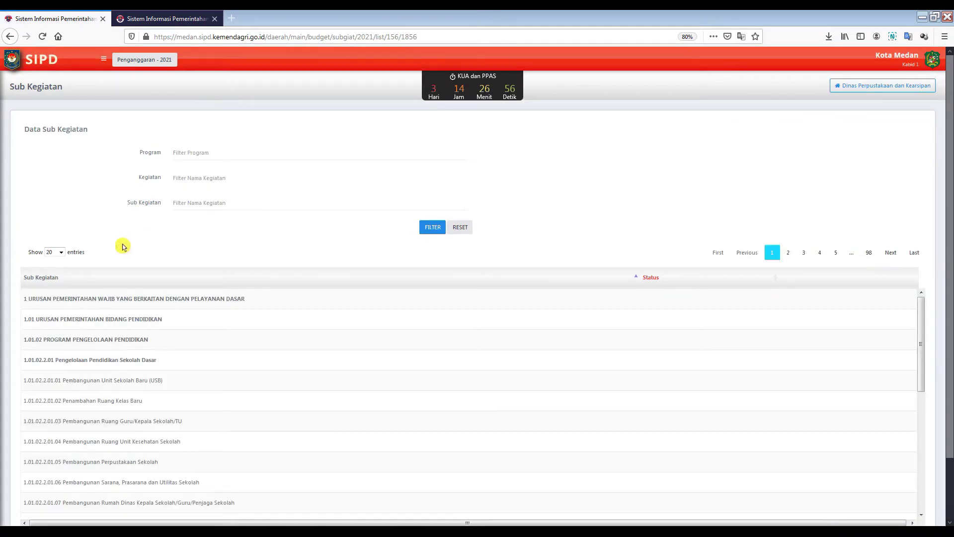
pyautogui.click(59, 252)
pyautogui.click(61, 296)
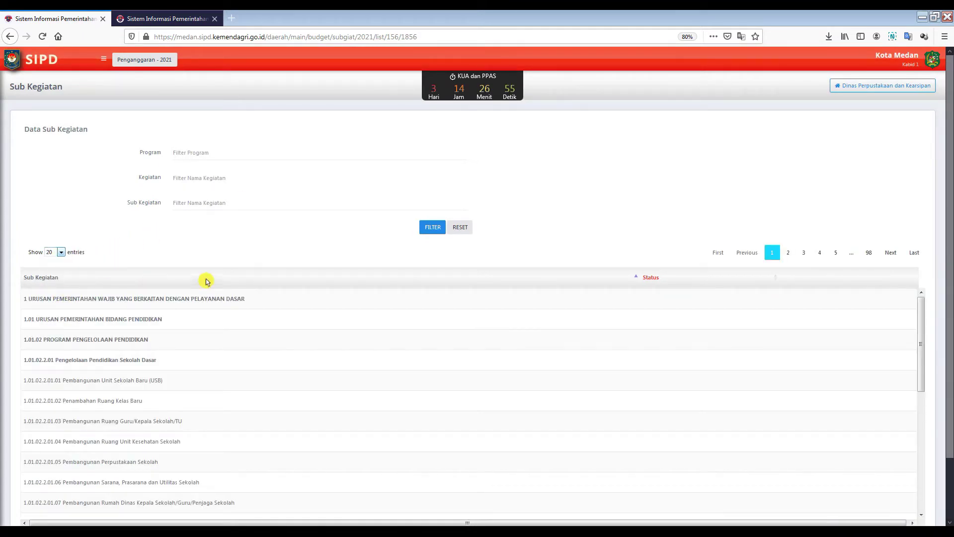
# Step: Browse the Akun and Sumber Dana reference lists
pyautogui.click(104, 59)
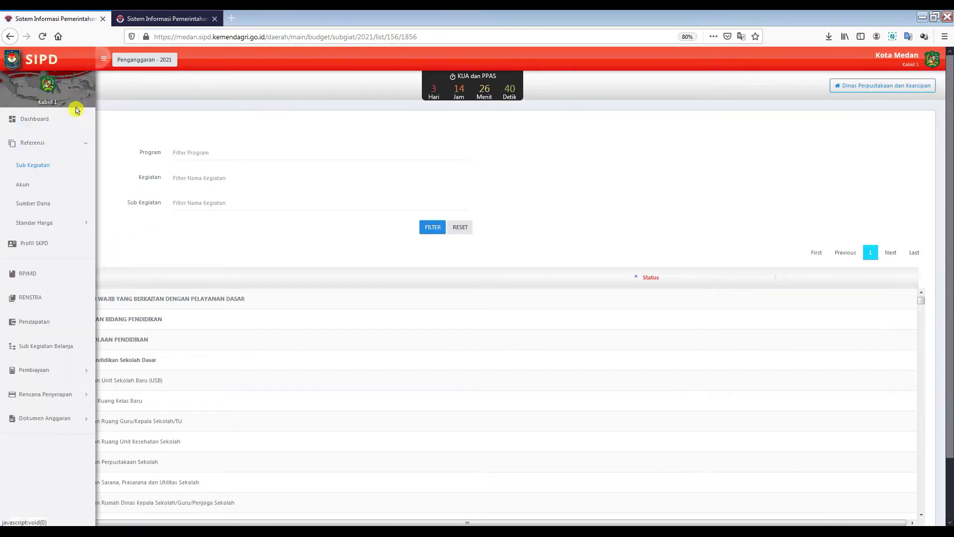
pyautogui.click(52, 190)
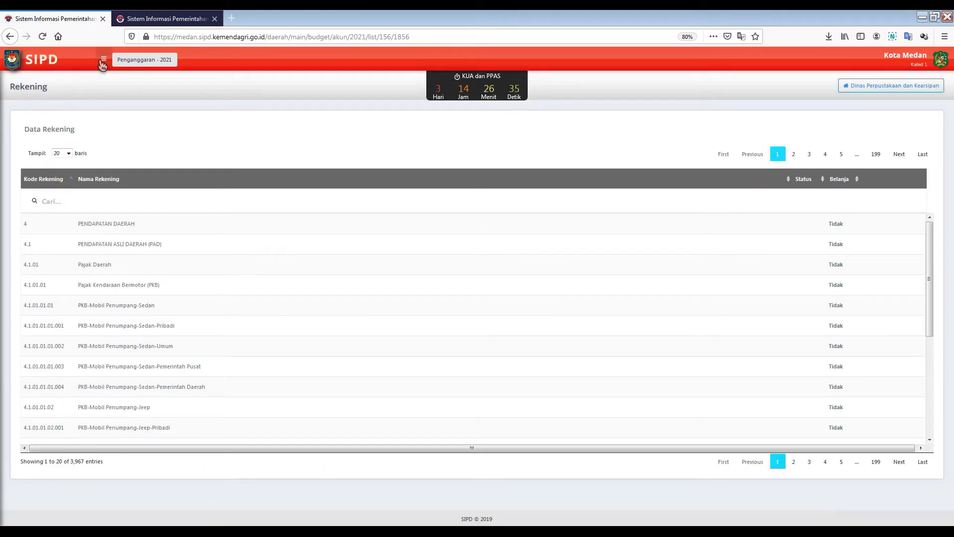
pyautogui.click(103, 59)
pyautogui.click(52, 204)
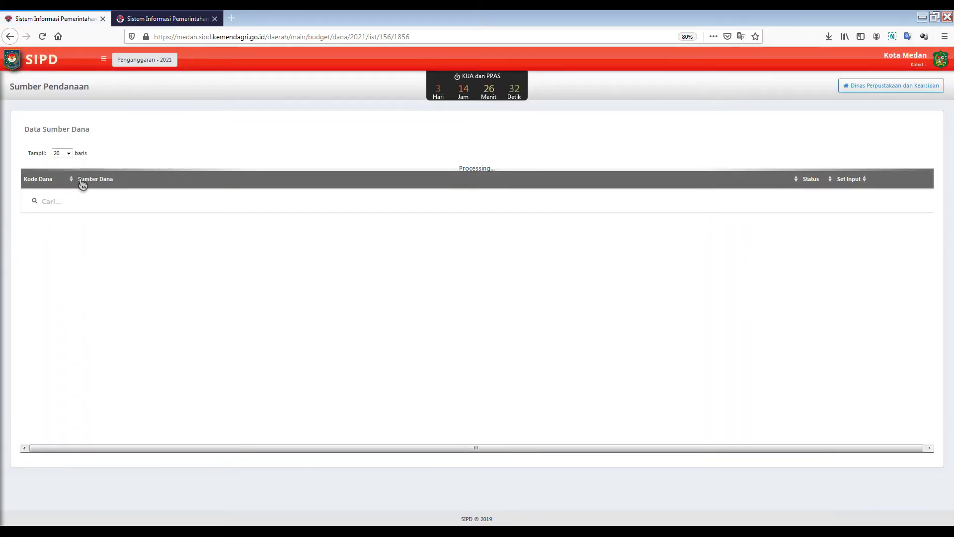
# Step: Go to Standar Harga > SSH to show the standard-price component list
pyautogui.click(103, 58)
pyautogui.click(73, 229)
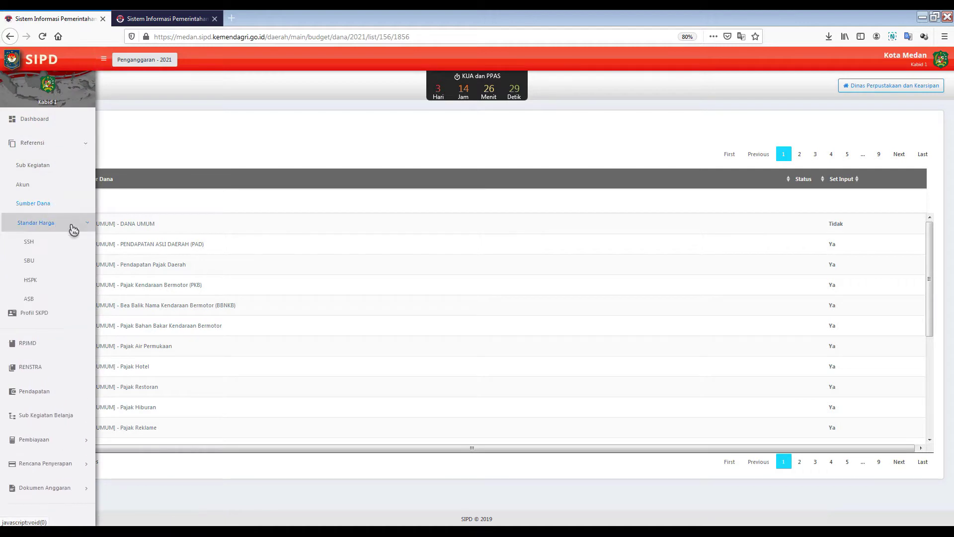
pyautogui.click(52, 248)
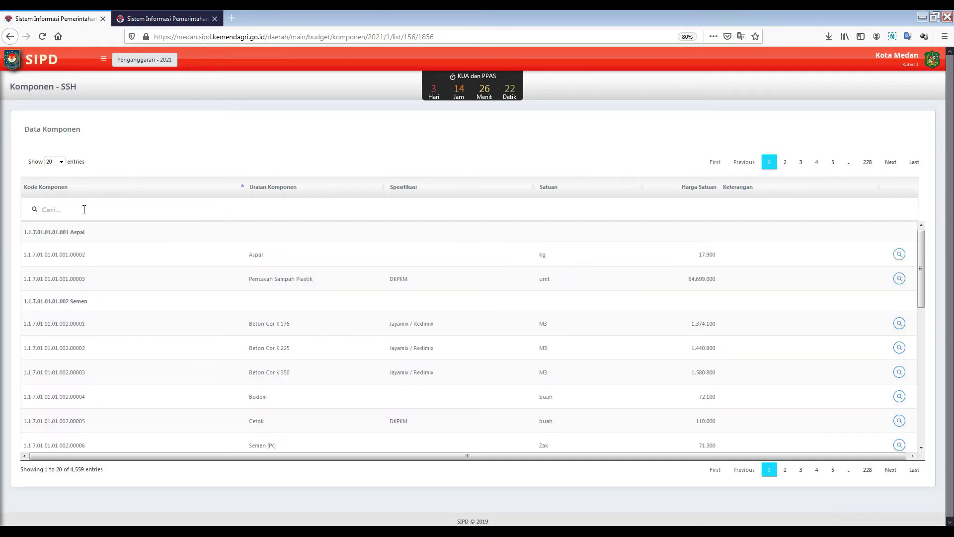
# Step: Search the SSH component list for 'rak buku'
pyautogui.scroll(-5, 256, 304)
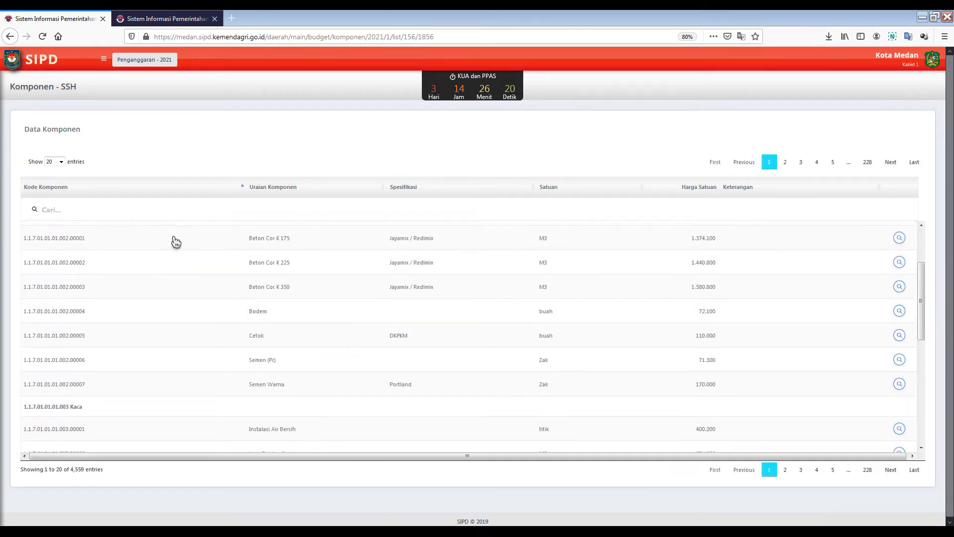
pyautogui.scroll(5, 179, 243)
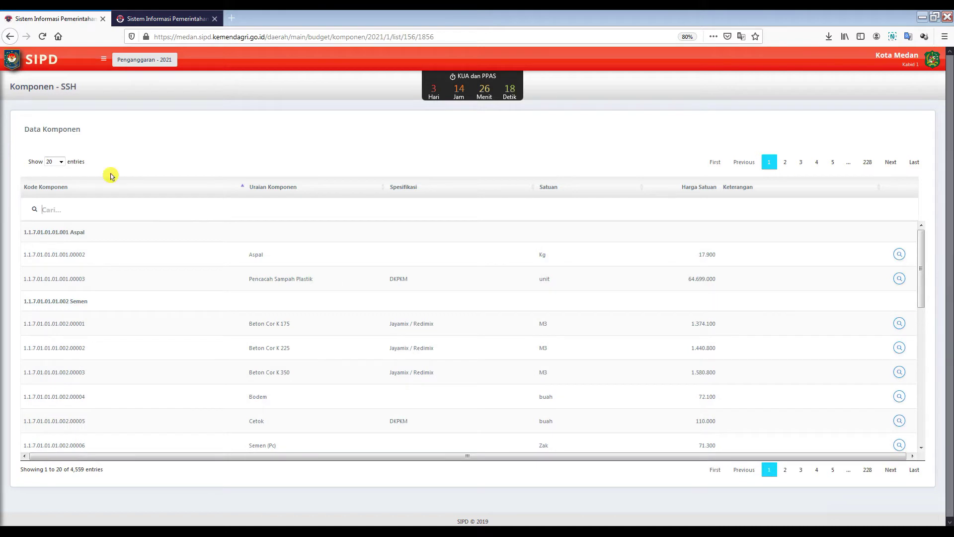
pyautogui.write('rak b')
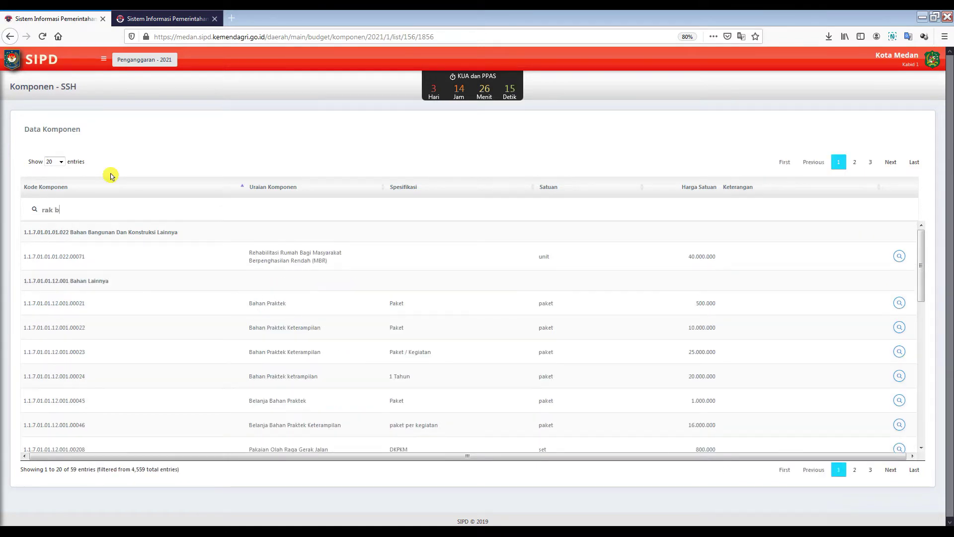
pyautogui.write('uku')
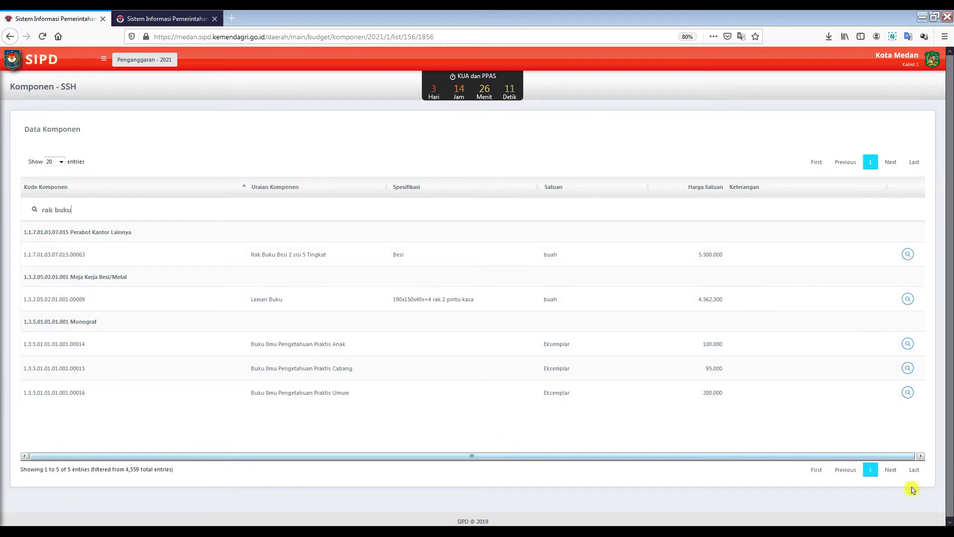
# Step: Check the Rekening Penyusun accounts of Buku Ilmu Pengetahuan Praktis Umum, then go to Sub Kegiatan Belanja
pyautogui.click(907, 392)
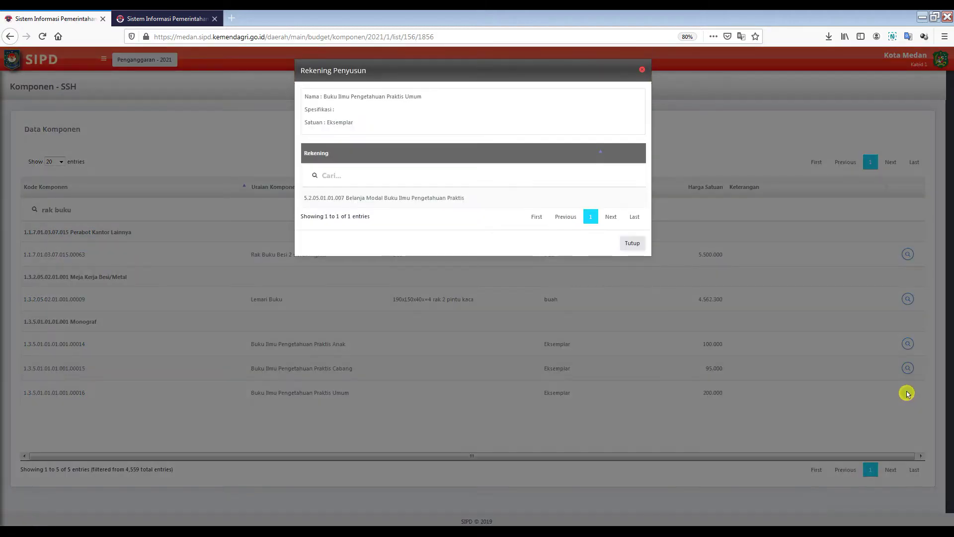
pyautogui.click(642, 70)
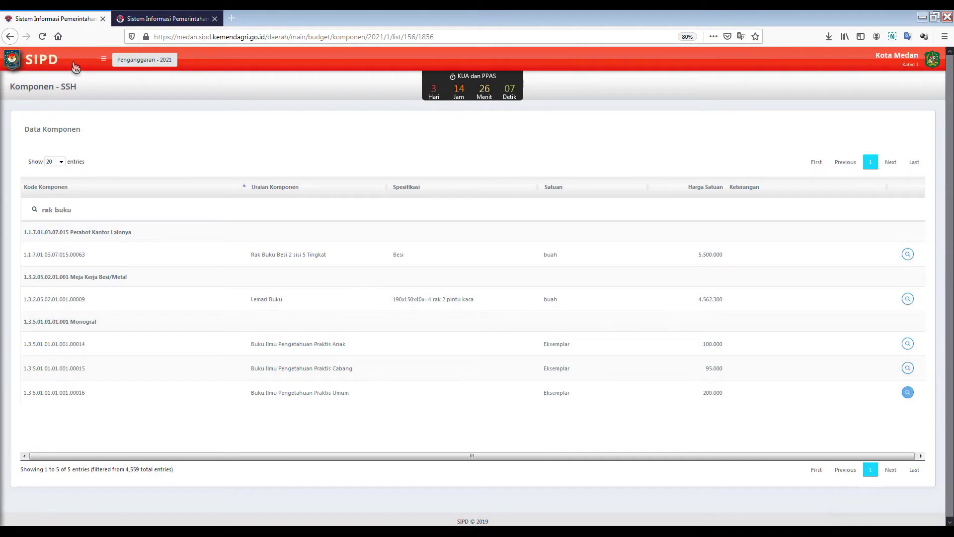
pyautogui.click(110, 59)
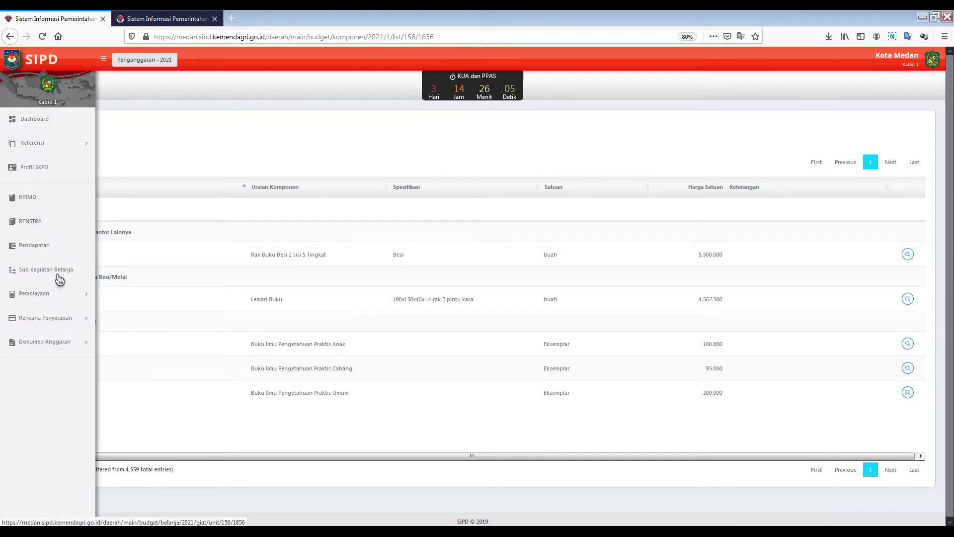
pyautogui.click(44, 268)
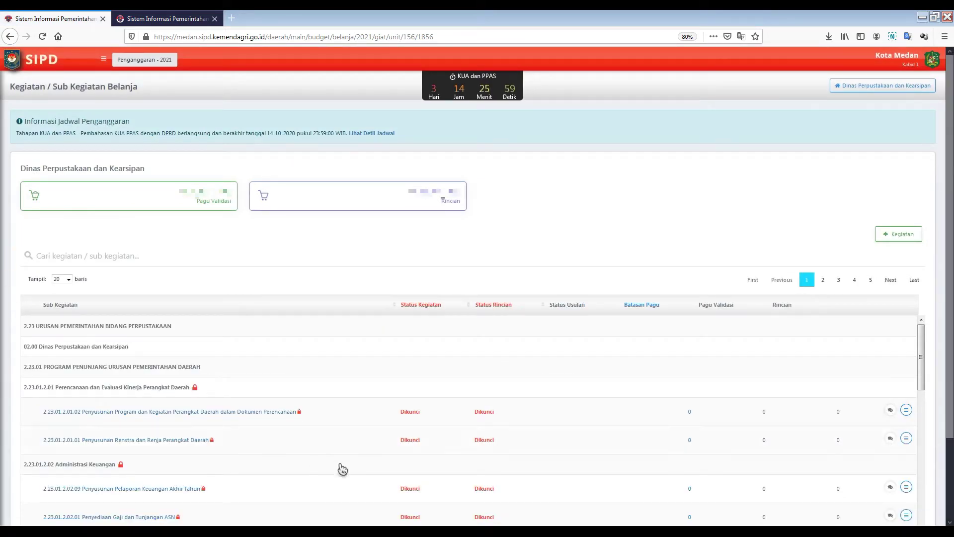
# Step: Review the Penyusunan Program sub kegiatan's details, then start a new kegiatan with + Kegiatan
pyautogui.scroll(-4, 554, 466)
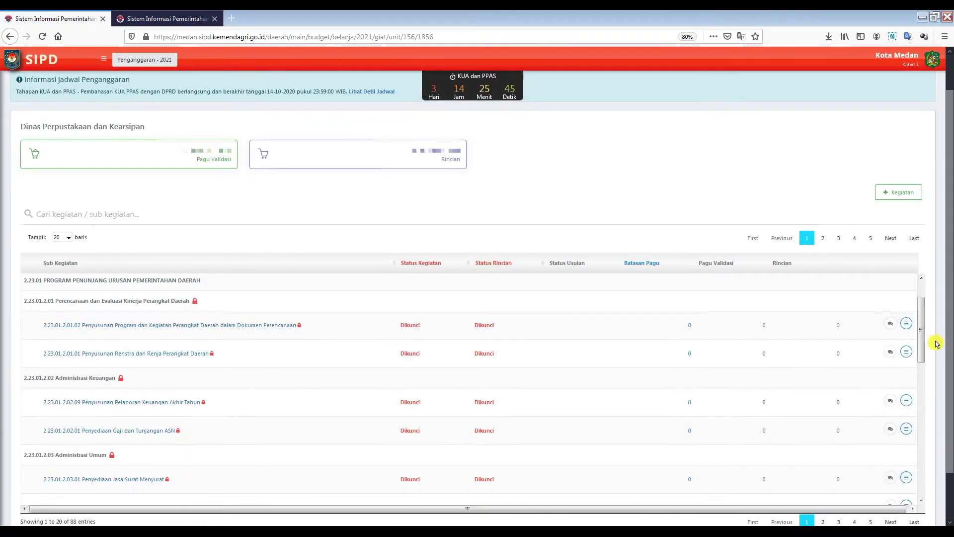
pyautogui.click(907, 325)
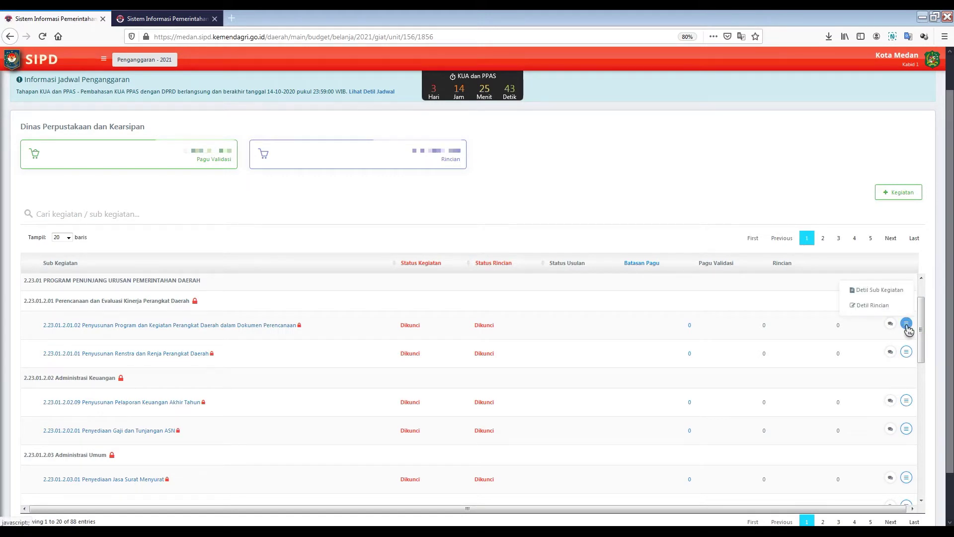
pyautogui.click(901, 293)
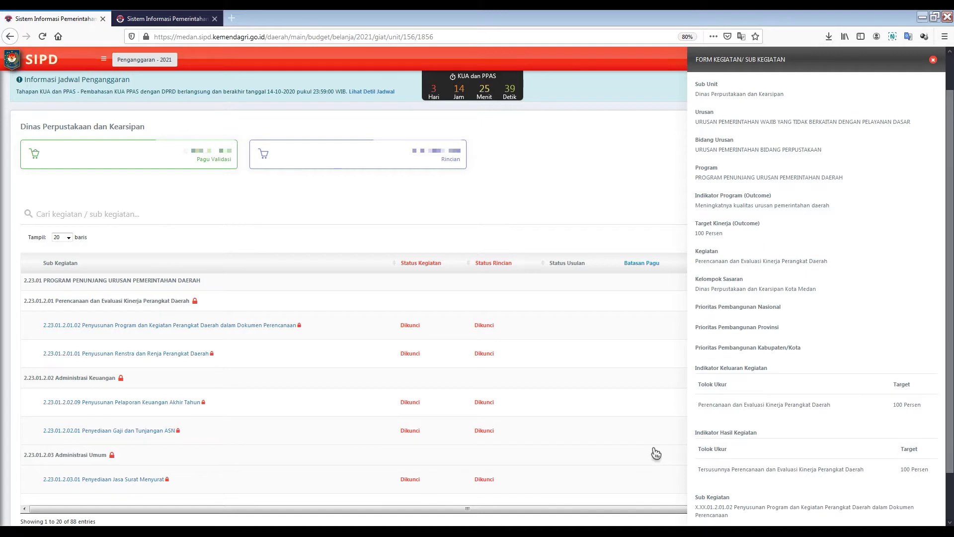
pyautogui.click(933, 60)
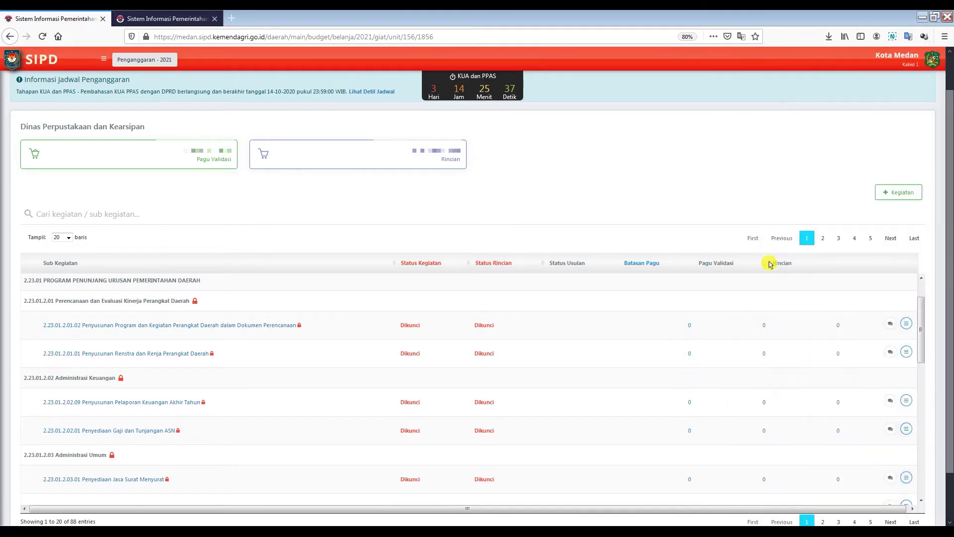
pyautogui.click(895, 234)
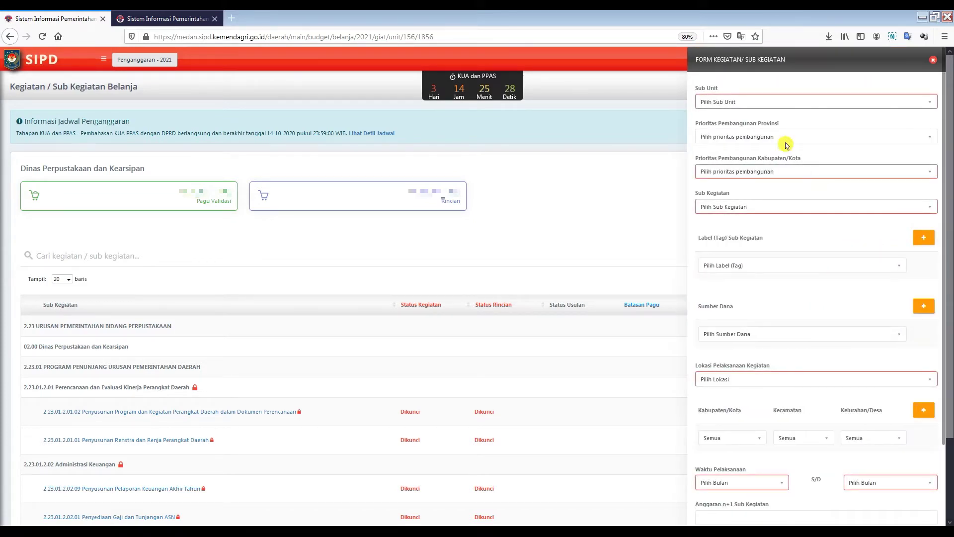
# Step: Set Sub Unit to Dinas Perpustakaan dan Kearsipan and look over the priority lists
pyautogui.click(779, 105)
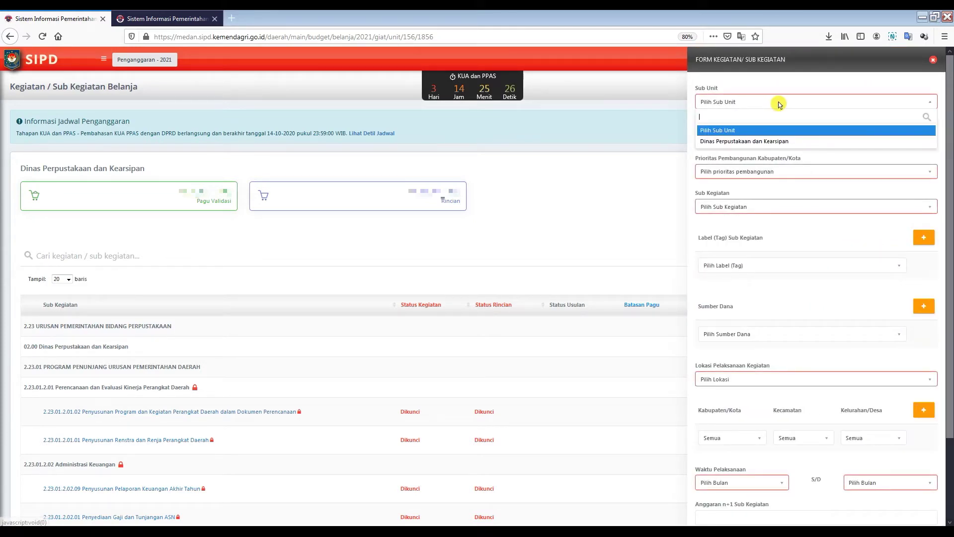
pyautogui.click(781, 141)
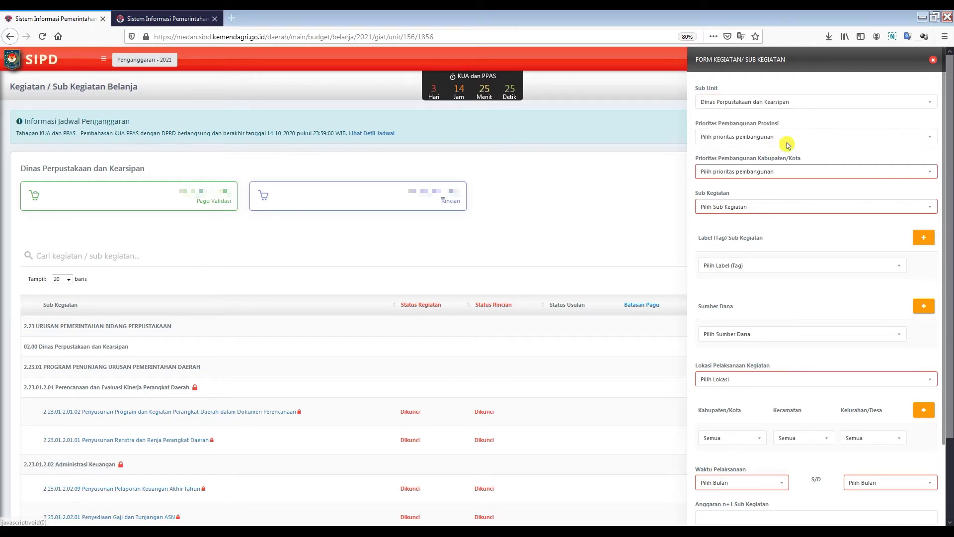
pyautogui.click(789, 142)
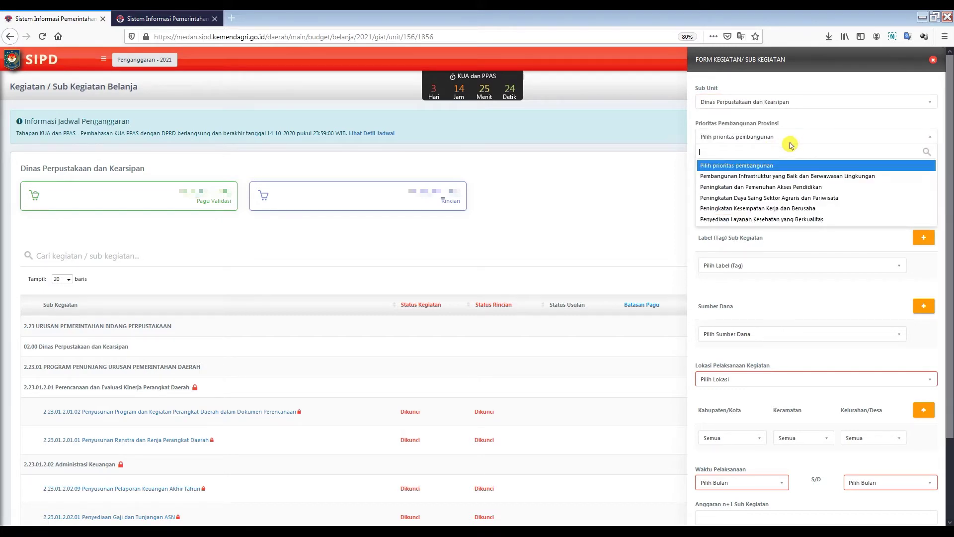
pyautogui.click(734, 139)
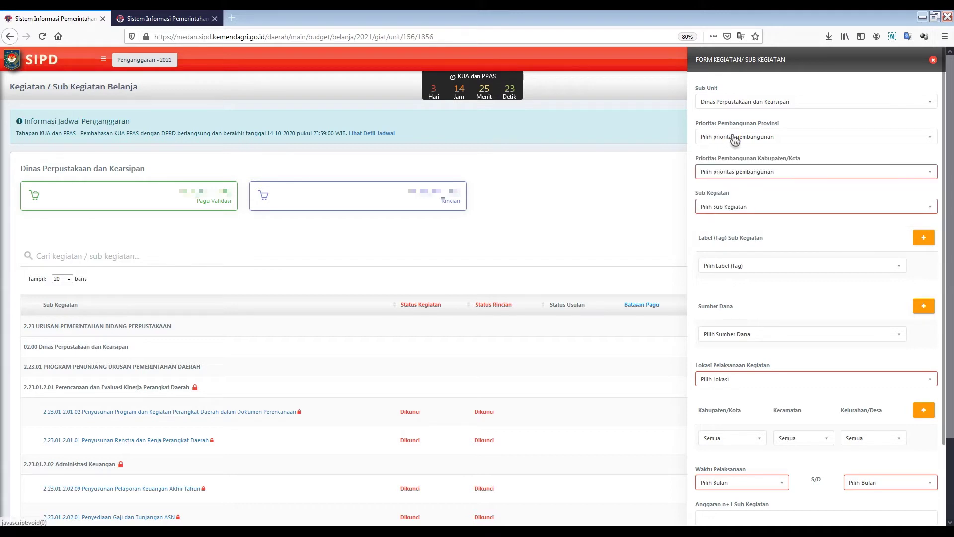
pyautogui.click(933, 178)
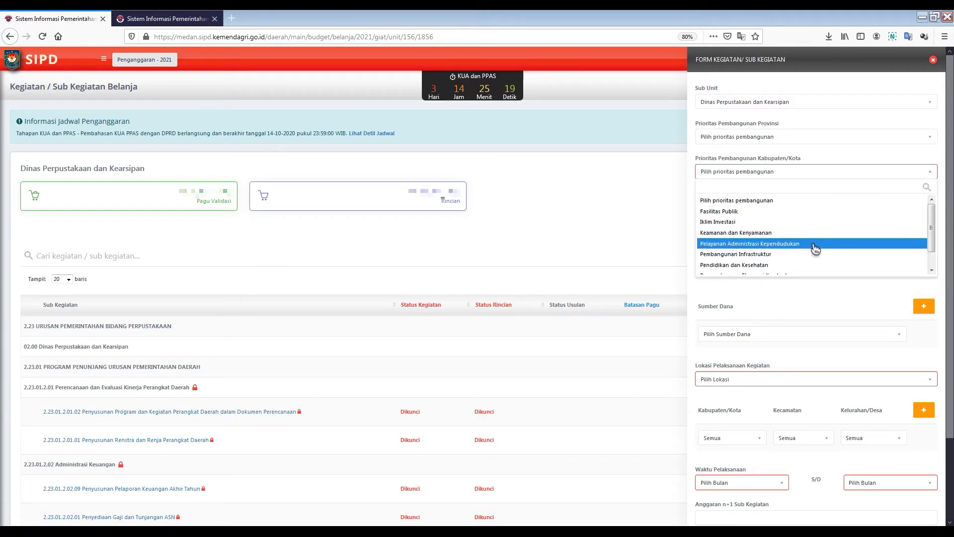
pyautogui.click(917, 155)
pyautogui.scroll(-2, 876, 192)
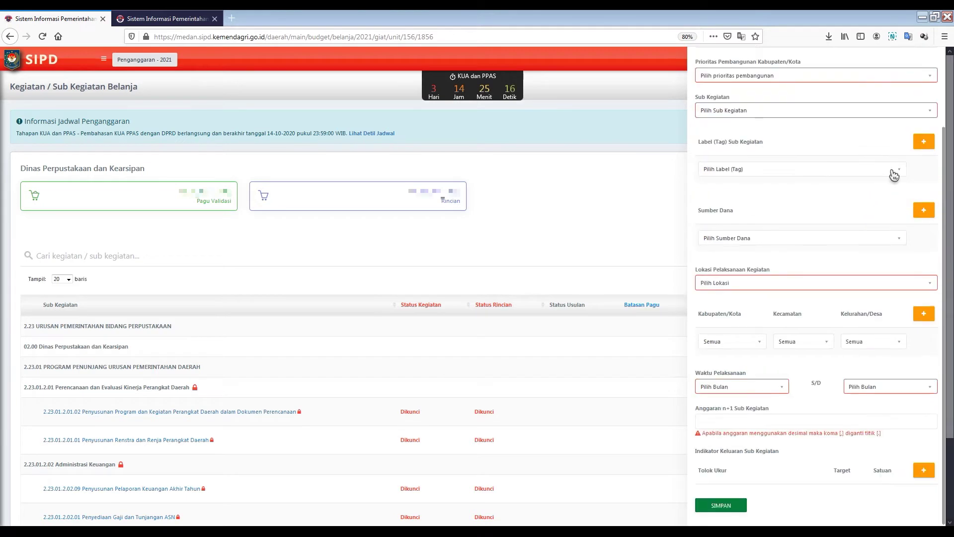
# Step: Set city priority to Pendidikan dan Kesehatan and sub kegiatan 2.23.02.2.01.04 Pembinaan Perpustakaan
pyautogui.click(932, 117)
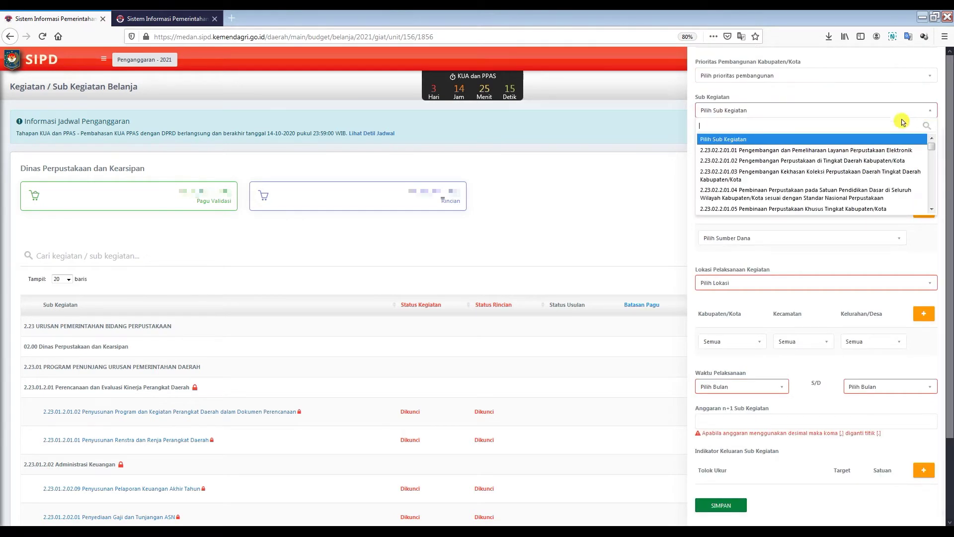
pyautogui.click(863, 161)
pyautogui.click(930, 76)
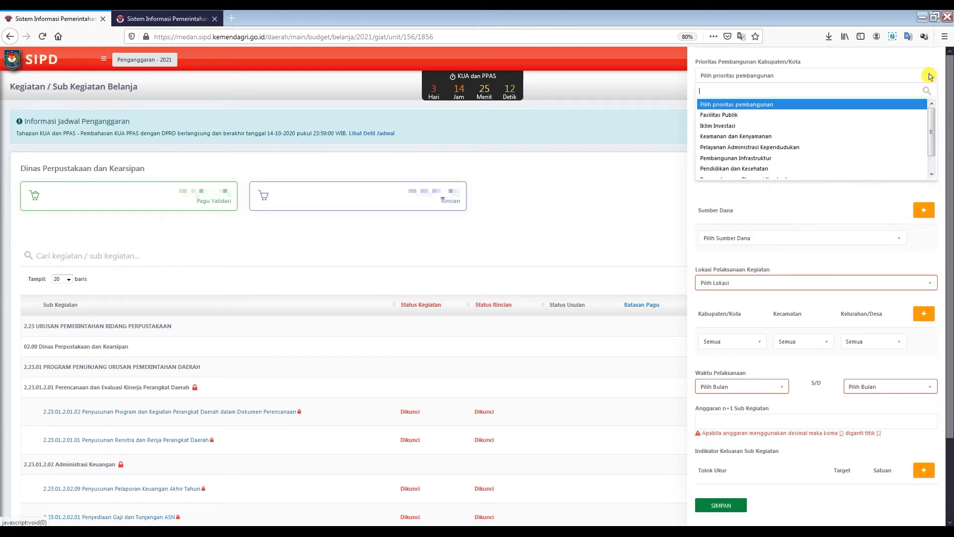
pyautogui.scroll(-1, 860, 165)
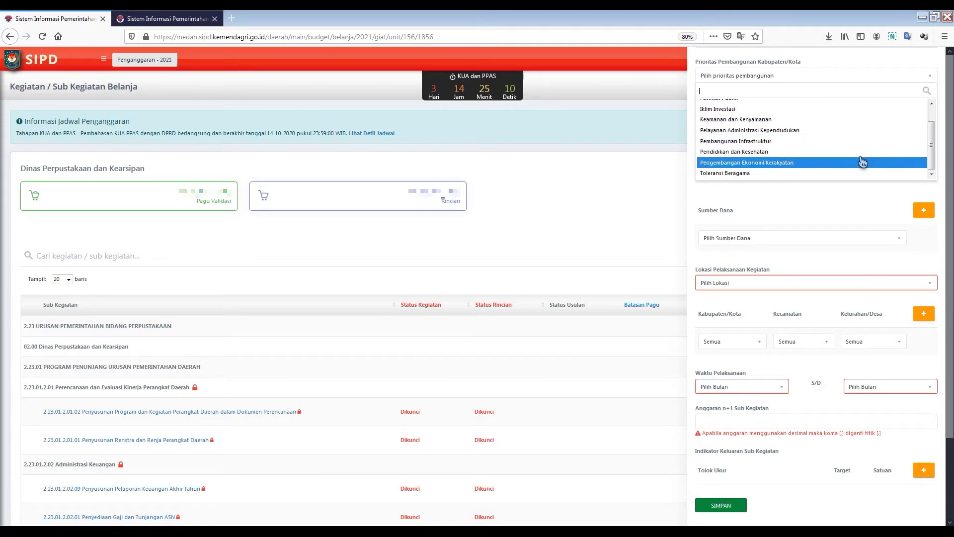
pyautogui.click(858, 152)
pyautogui.scroll(2, 844, 149)
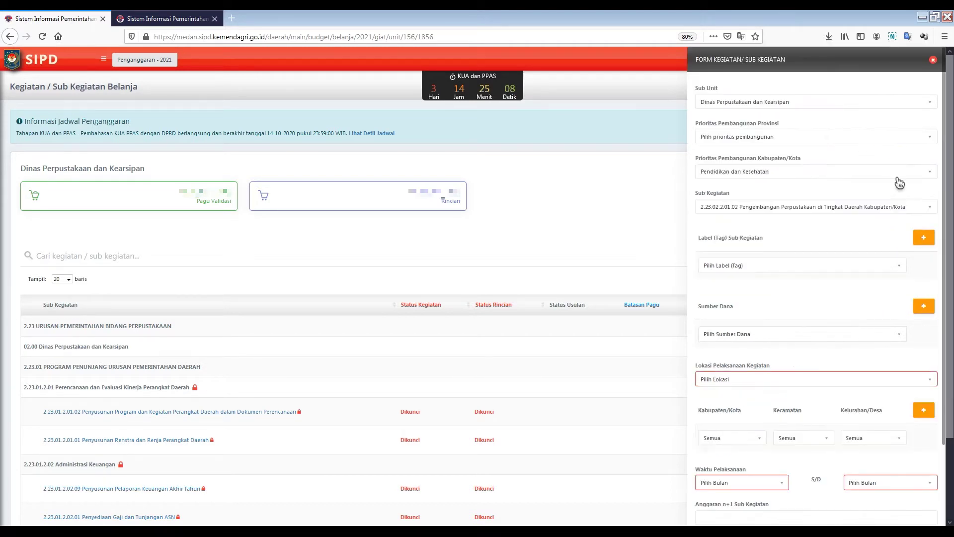
pyautogui.click(926, 208)
pyautogui.click(840, 290)
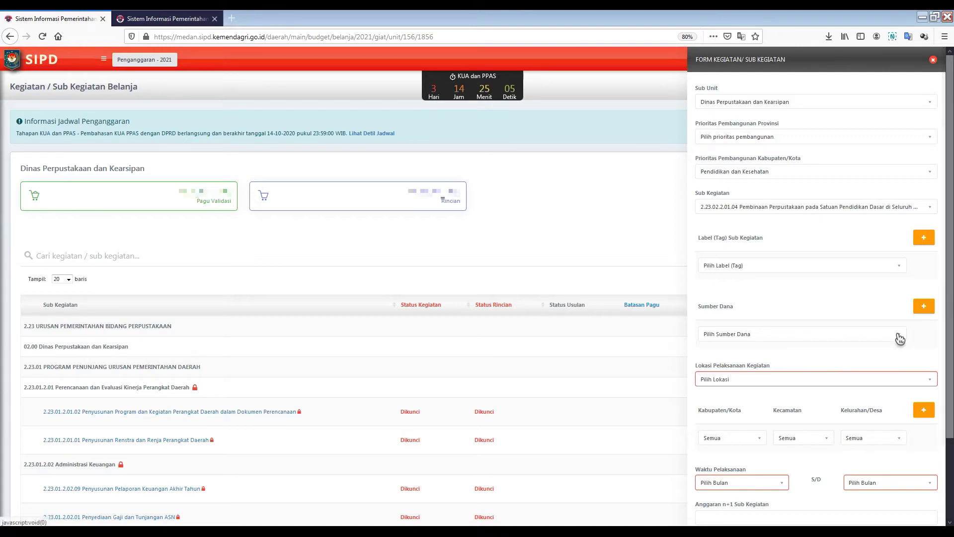
# Step: Set Sumber Dana to PAD and the location and Kabupaten/Kota to Kota Medan
pyautogui.click(897, 337)
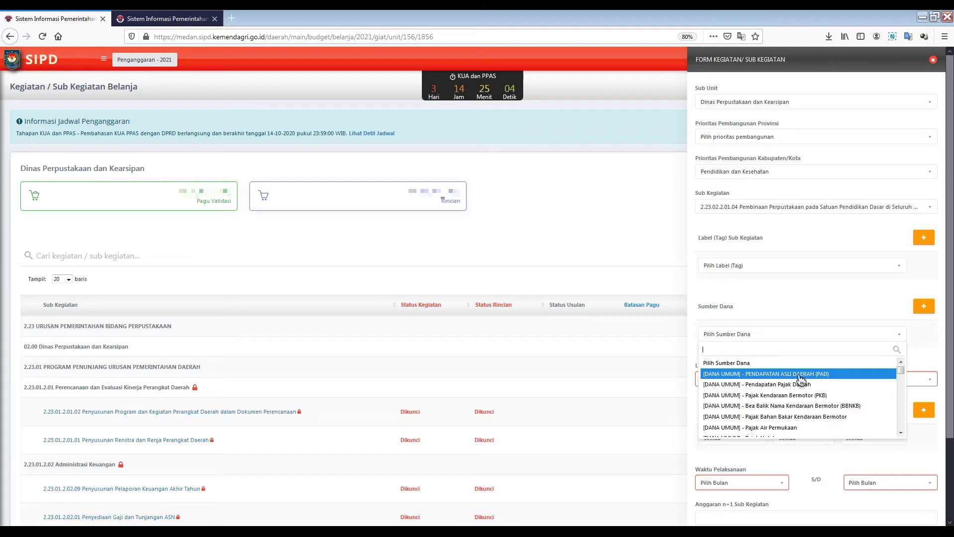
pyautogui.click(795, 374)
pyautogui.scroll(-2, 865, 298)
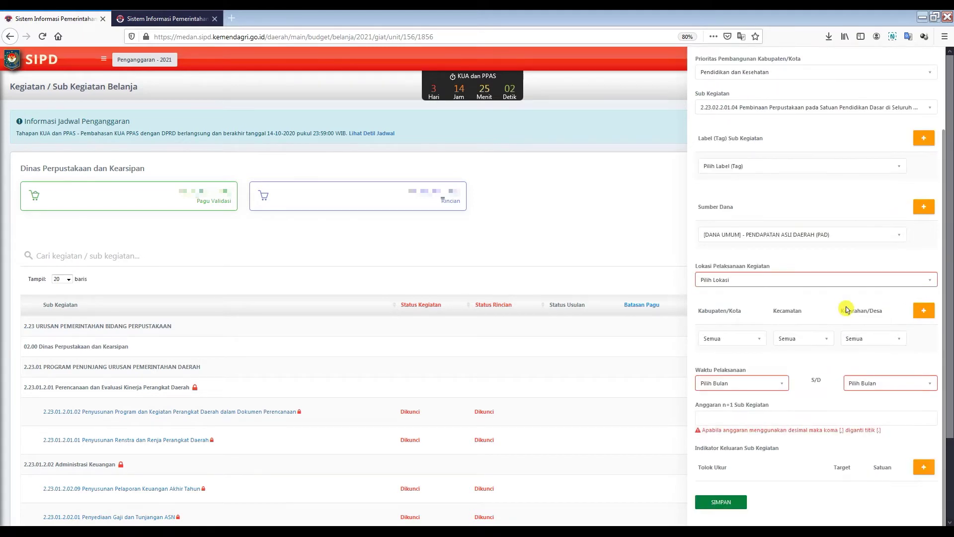
pyautogui.click(835, 279)
pyautogui.click(745, 319)
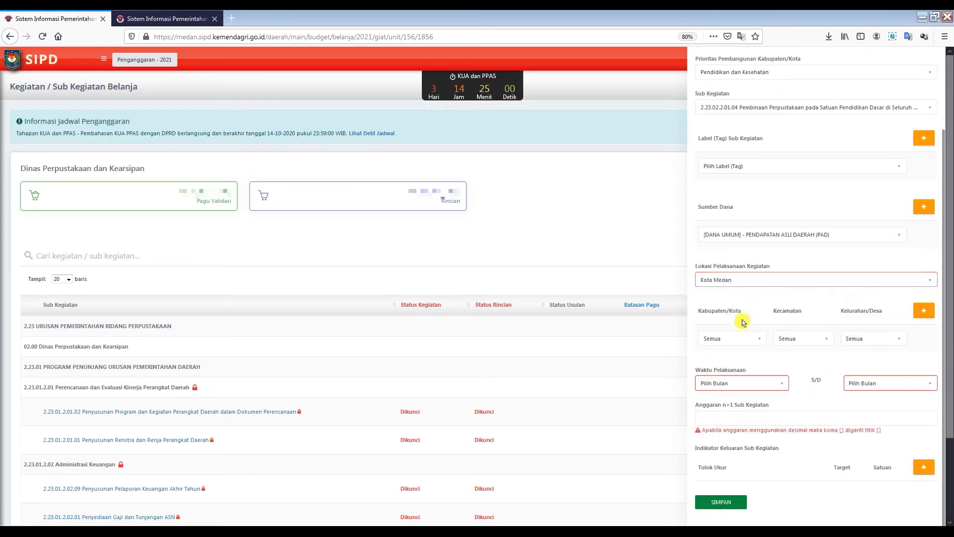
pyautogui.click(759, 340)
pyautogui.click(716, 379)
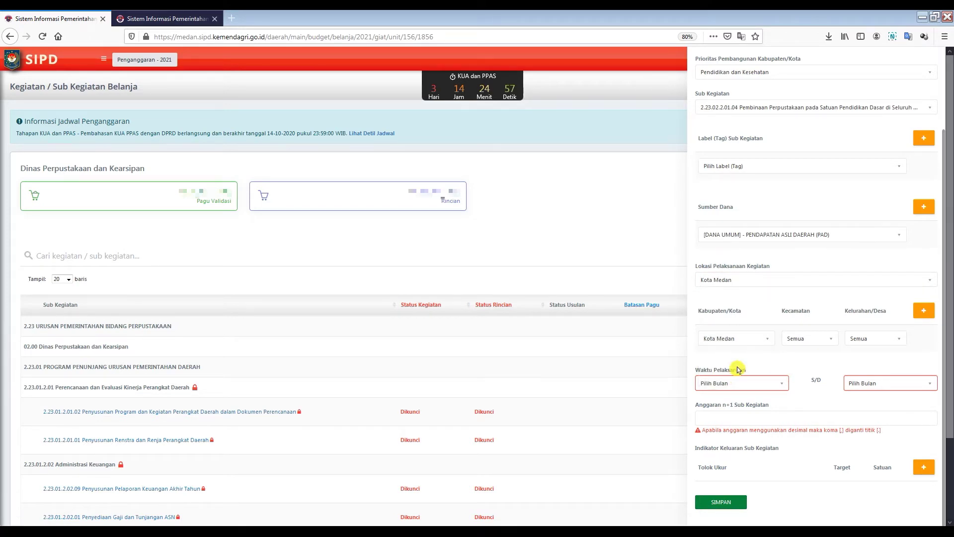
# Step: Set the execution period Januari to Desember and add an output indicator row
pyautogui.click(732, 383)
pyautogui.click(726, 421)
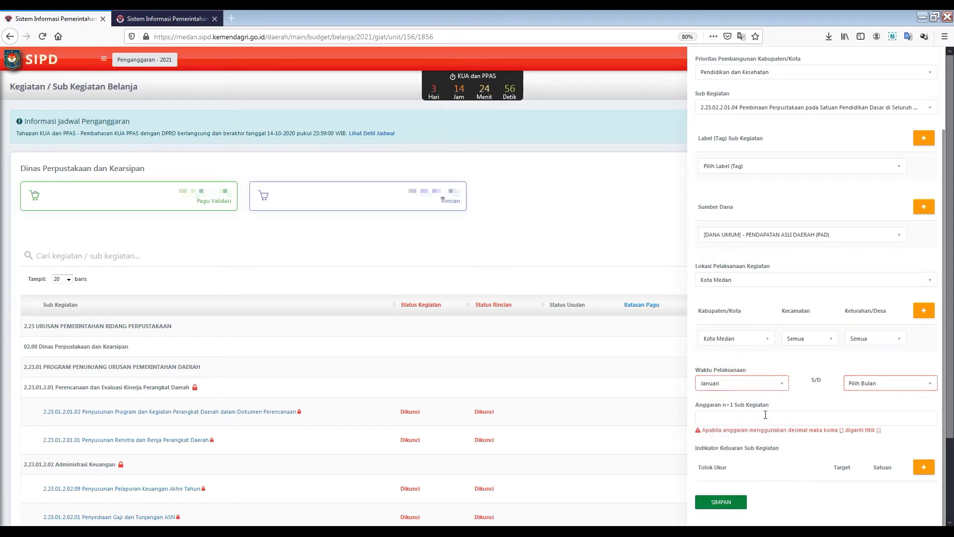
pyautogui.click(875, 385)
pyautogui.scroll(-2, 869, 447)
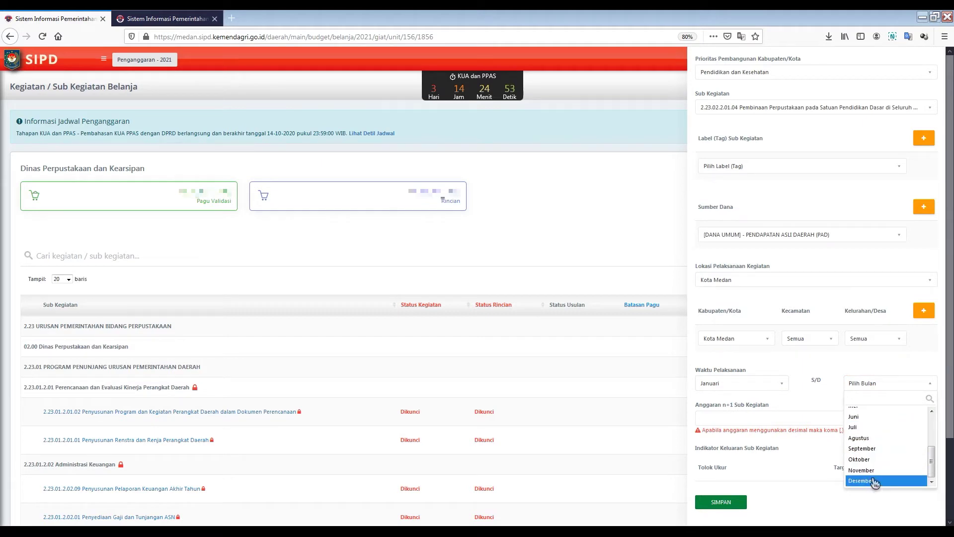
pyautogui.click(870, 481)
pyautogui.click(716, 417)
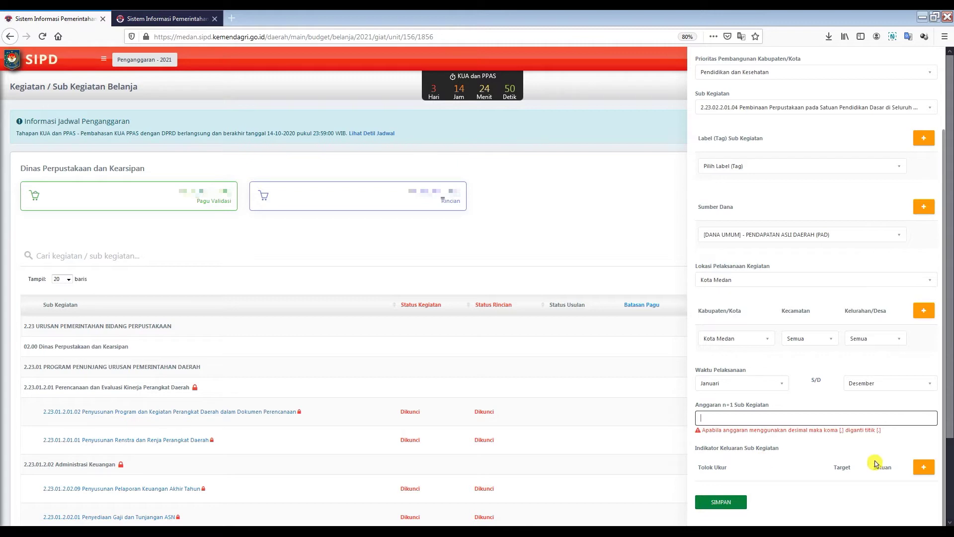
pyautogui.click(924, 470)
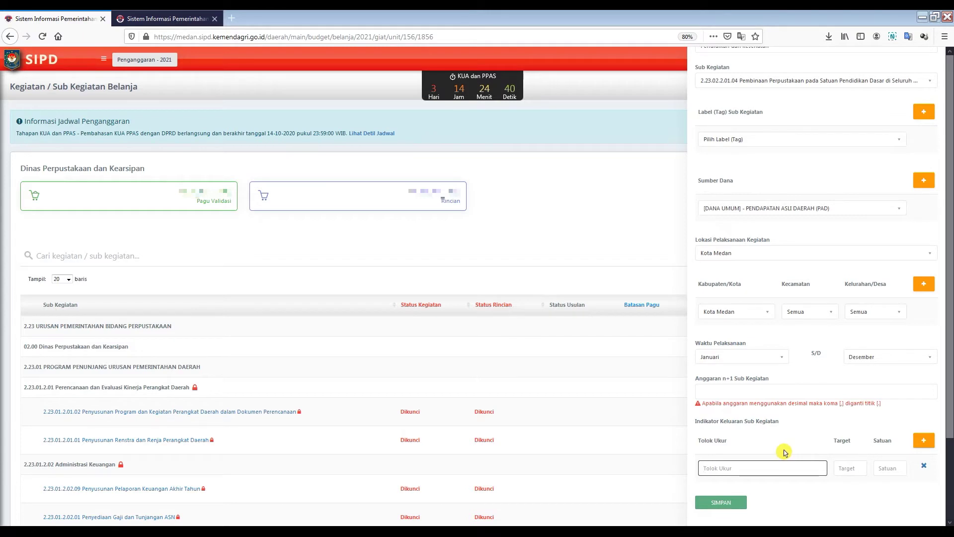
# Step: Close the sub-kegiatan form without saving
pyautogui.scroll(3, 907, 287)
pyautogui.scroll(-3, 830, 298)
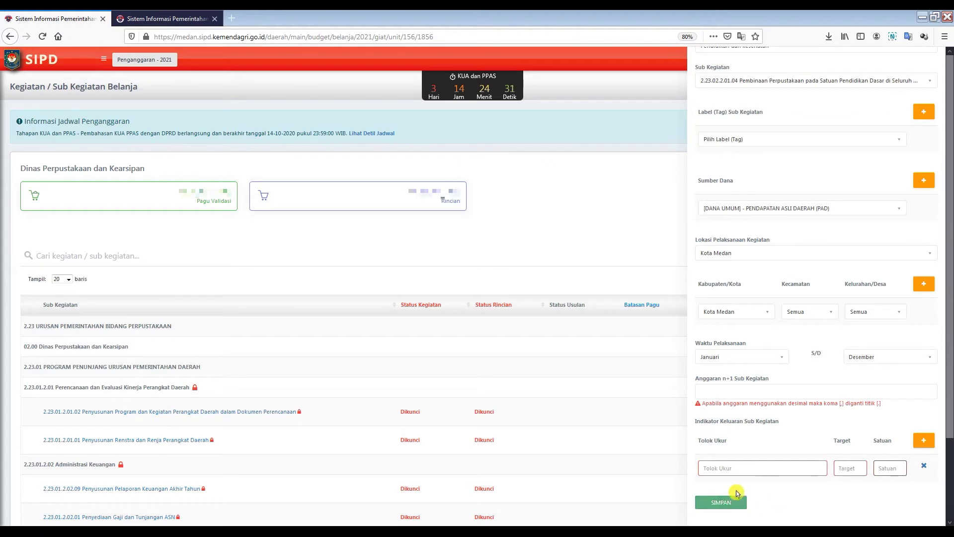
pyautogui.scroll(3, 852, 260)
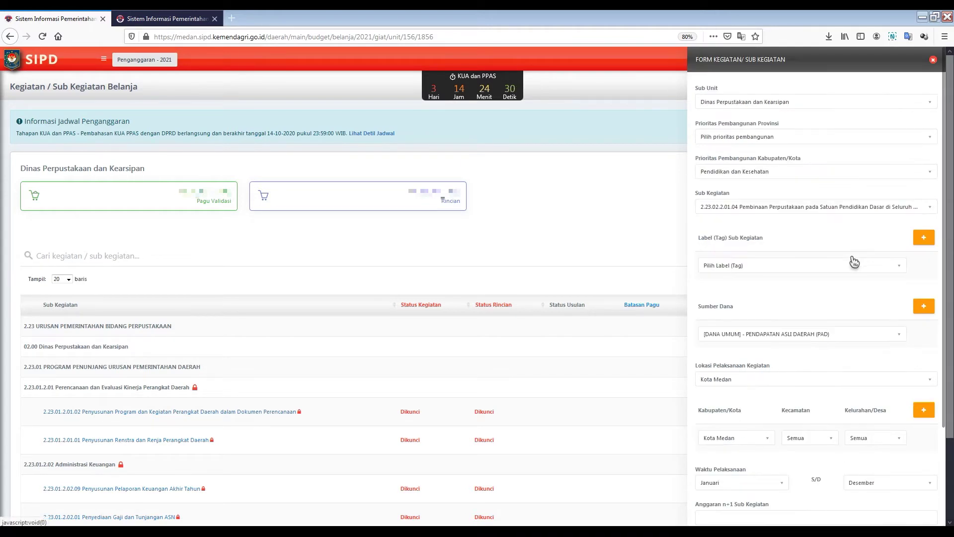
pyautogui.click(937, 61)
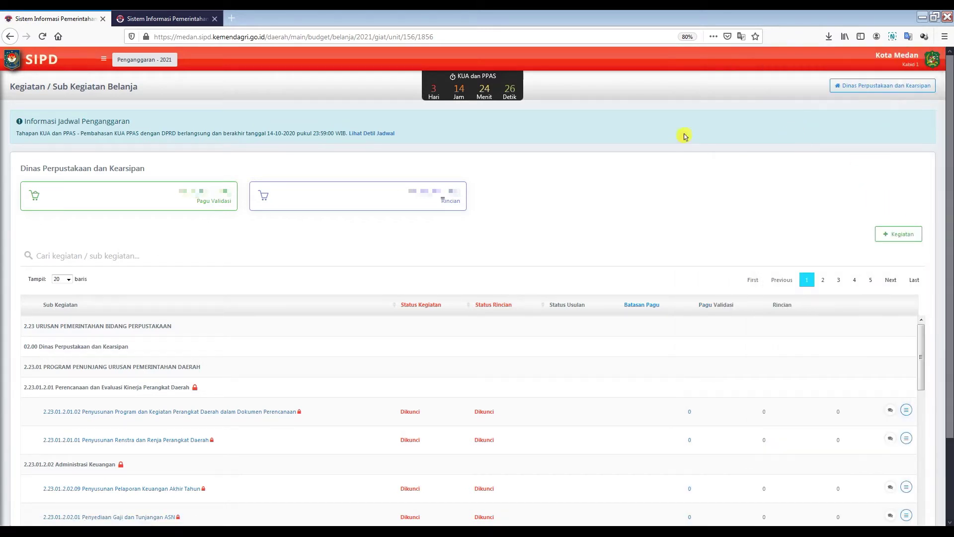
# Step: Log out of the current SIPD account from the profile menu
pyautogui.click(103, 59)
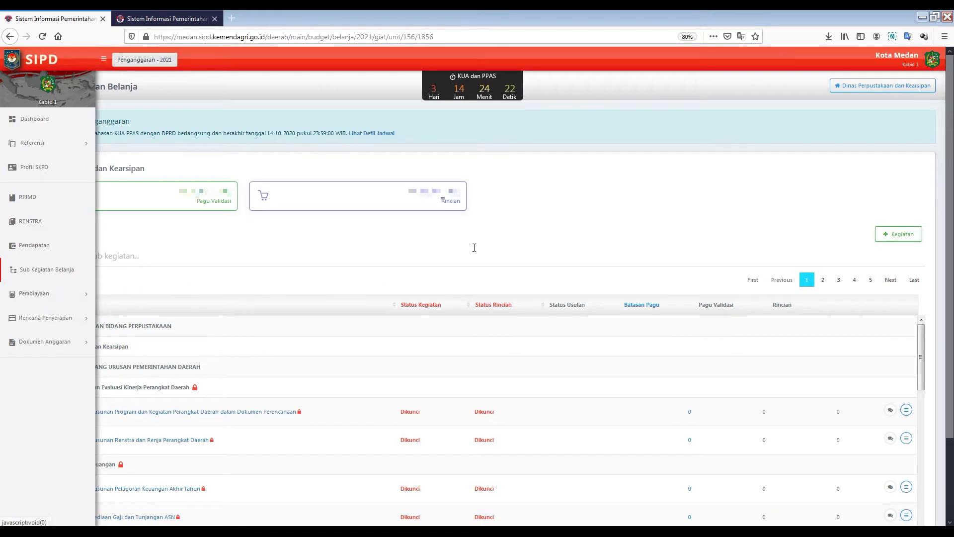
pyautogui.click(930, 65)
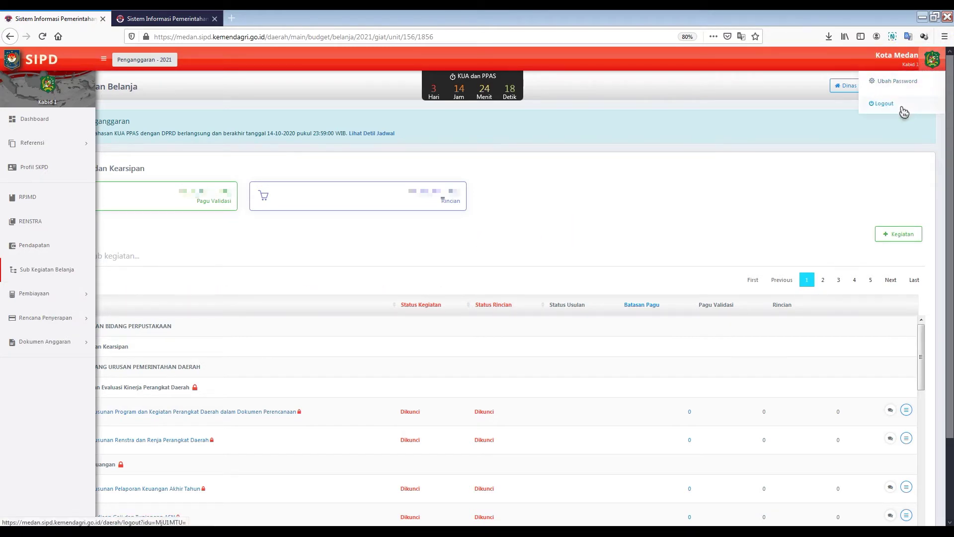
pyautogui.click(901, 107)
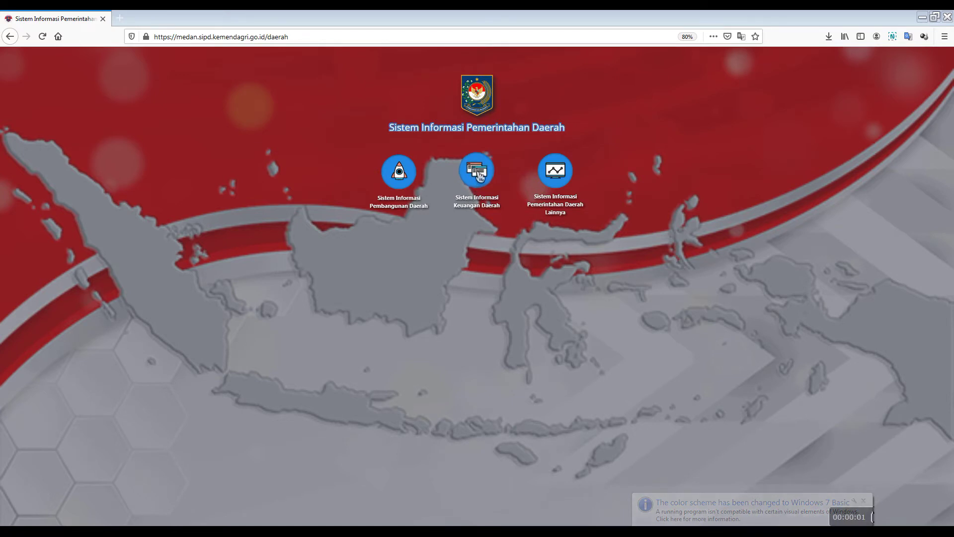
pyautogui.click(479, 175)
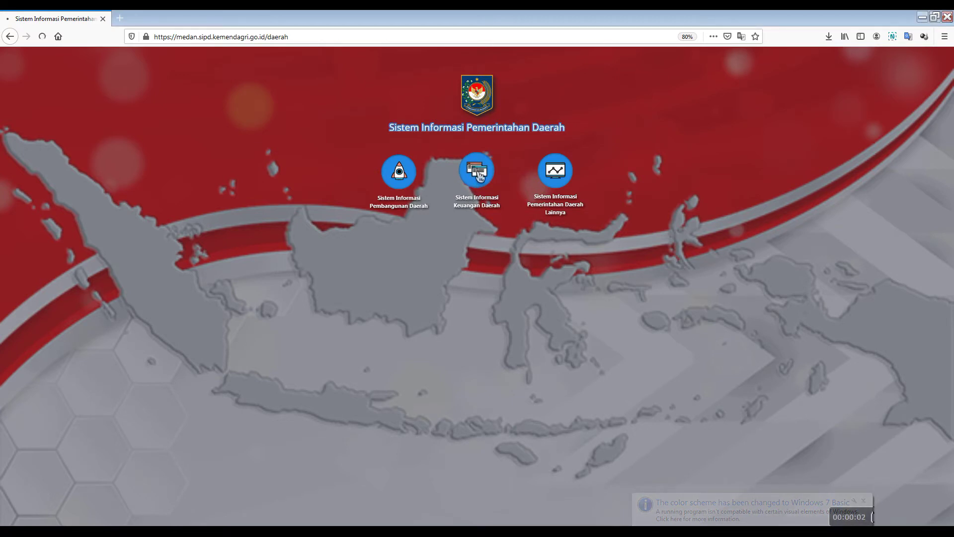
# Step: Sign in to Sistem Informasi Keuangan Daerah with the new operator's saved username and password
pyautogui.click(478, 175)
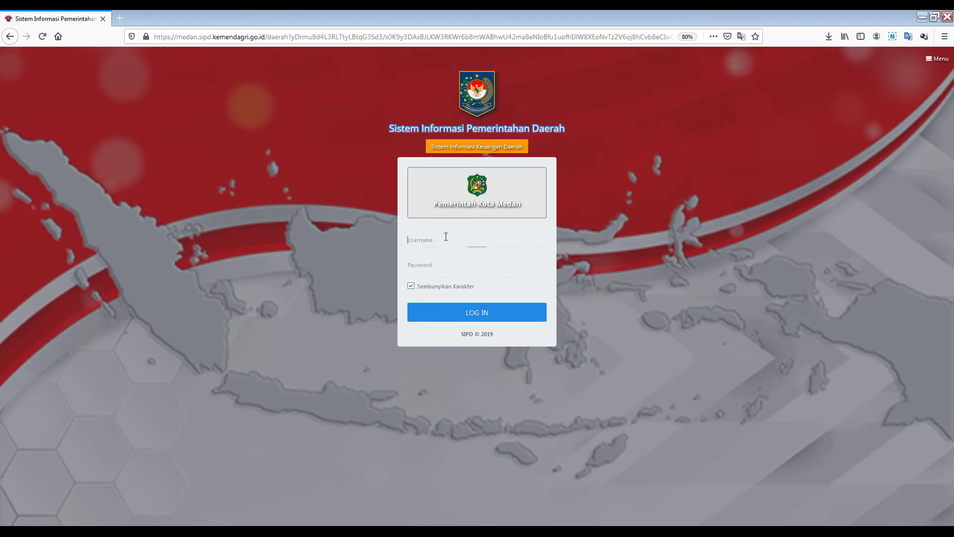
pyautogui.click(446, 236)
pyautogui.click(439, 255)
pyautogui.click(437, 264)
pyautogui.write('•••••')
pyautogui.click(450, 312)
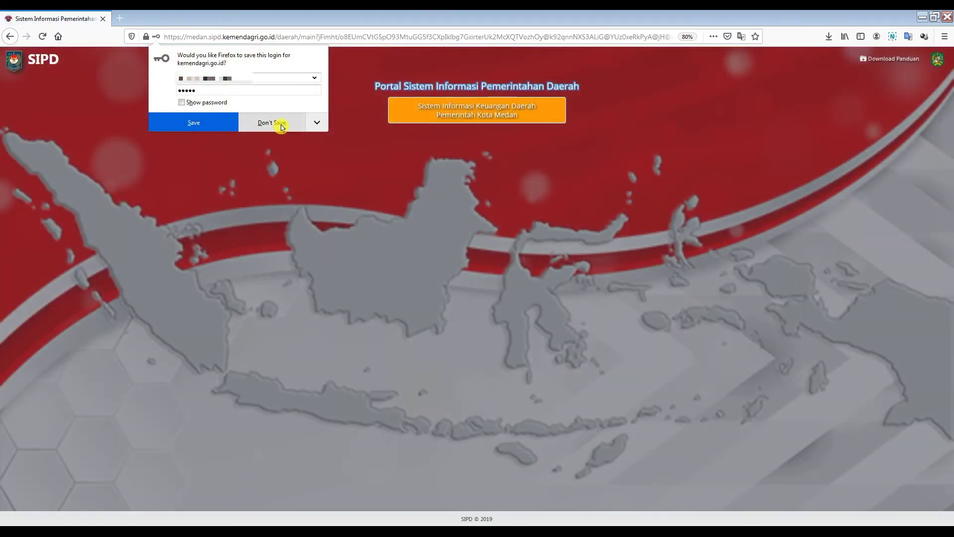
pyautogui.click(274, 123)
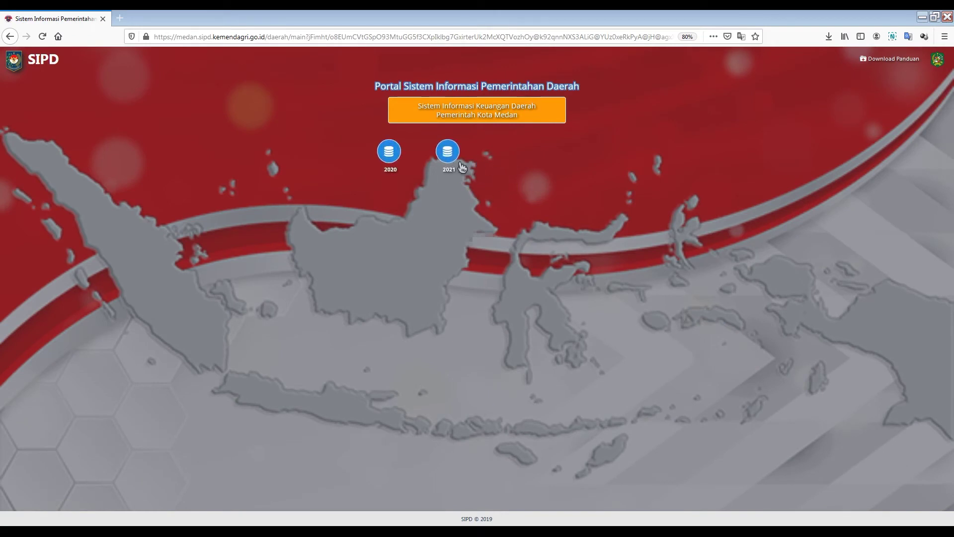
# Step: Choose budget year 2021 and open Sub Kegiatan Belanja
pyautogui.click(449, 162)
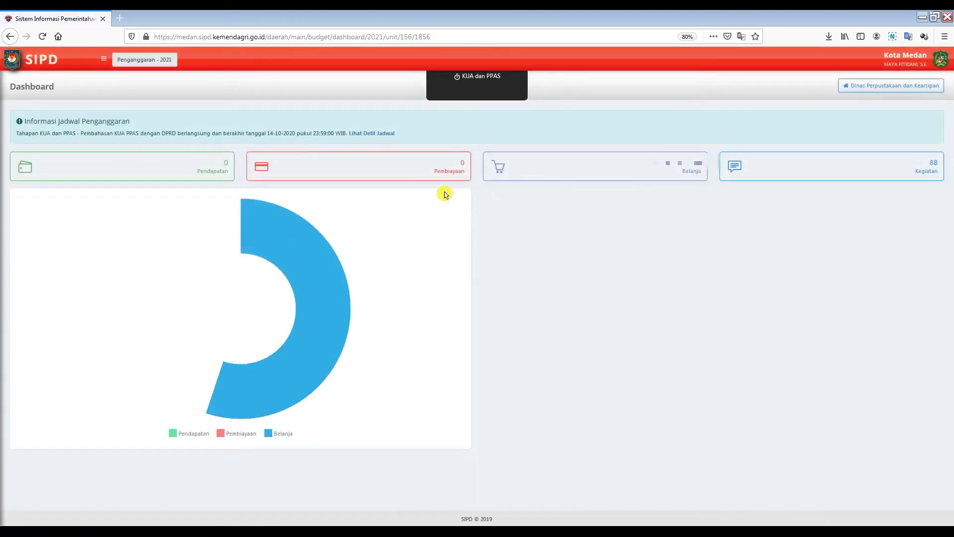
pyautogui.click(107, 60)
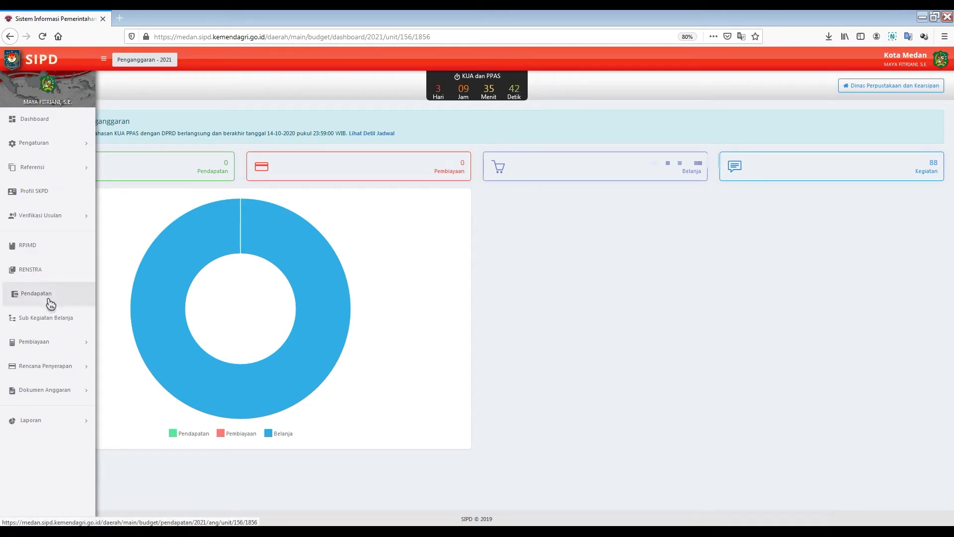
pyautogui.click(51, 319)
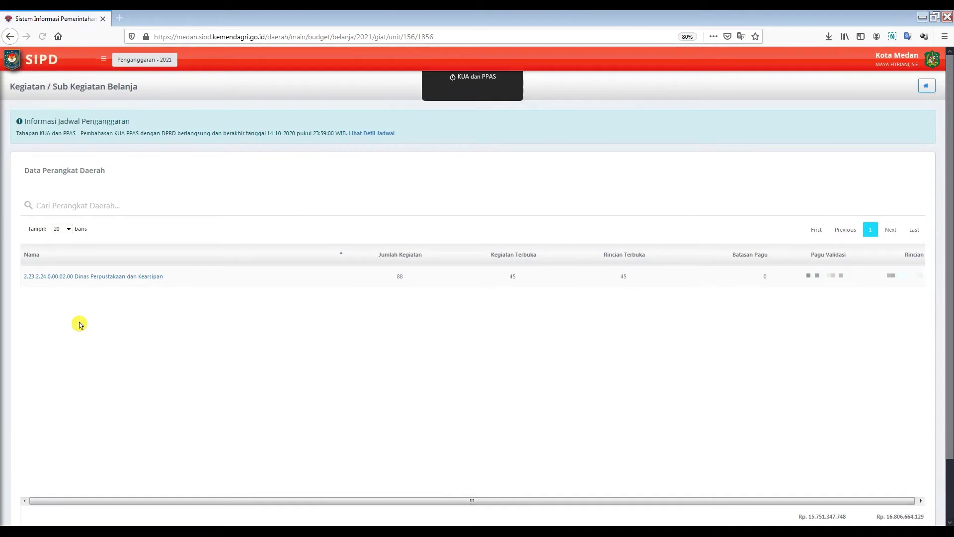
# Step: Open Dinas Perpustakaan dan Kearsipan's sub-kegiatan list and scroll through its rows
pyautogui.click(135, 281)
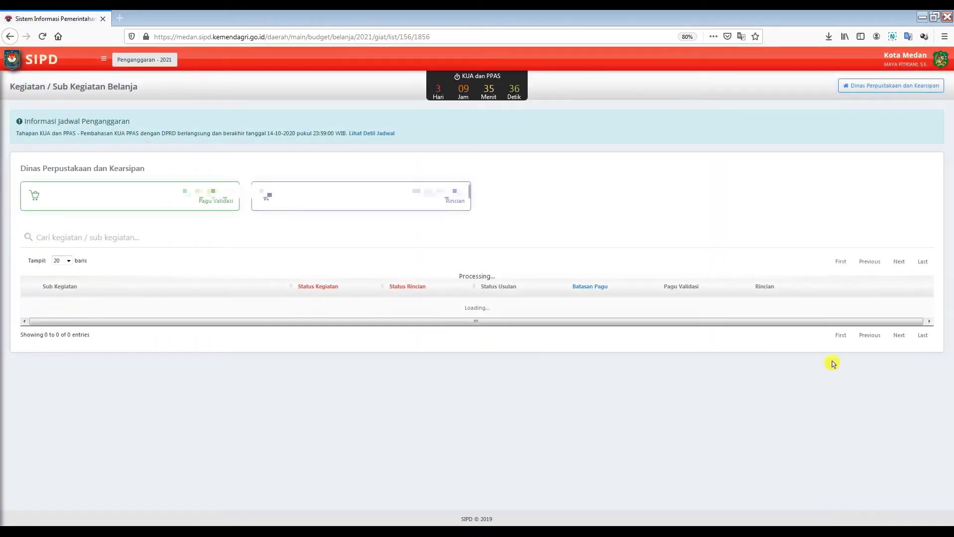
pyautogui.scroll(-4, 849, 377)
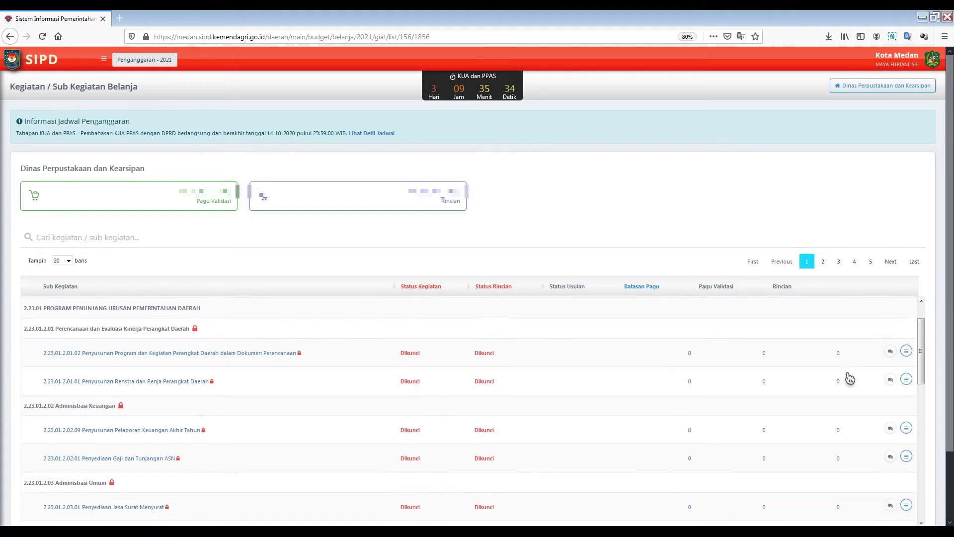
pyautogui.scroll(-7, 849, 379)
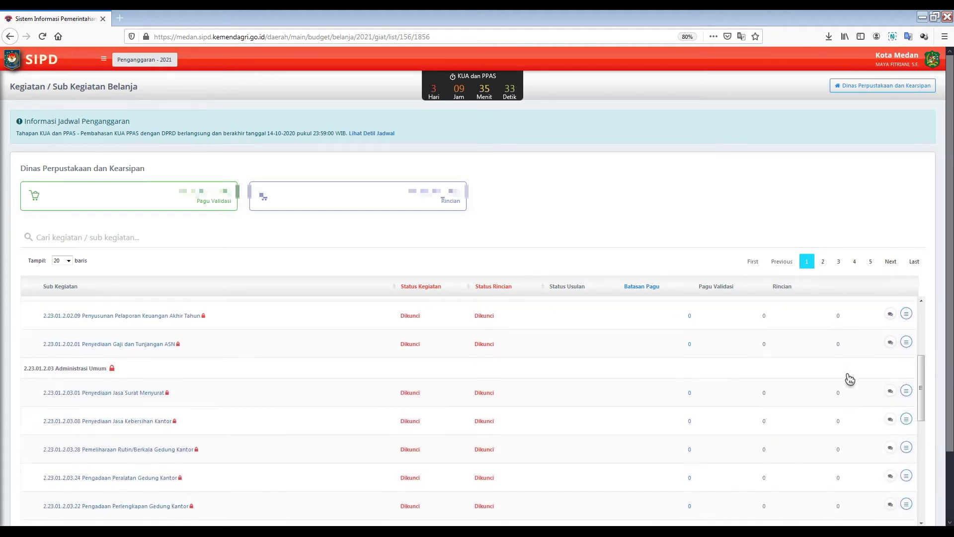
pyautogui.scroll(12, 849, 378)
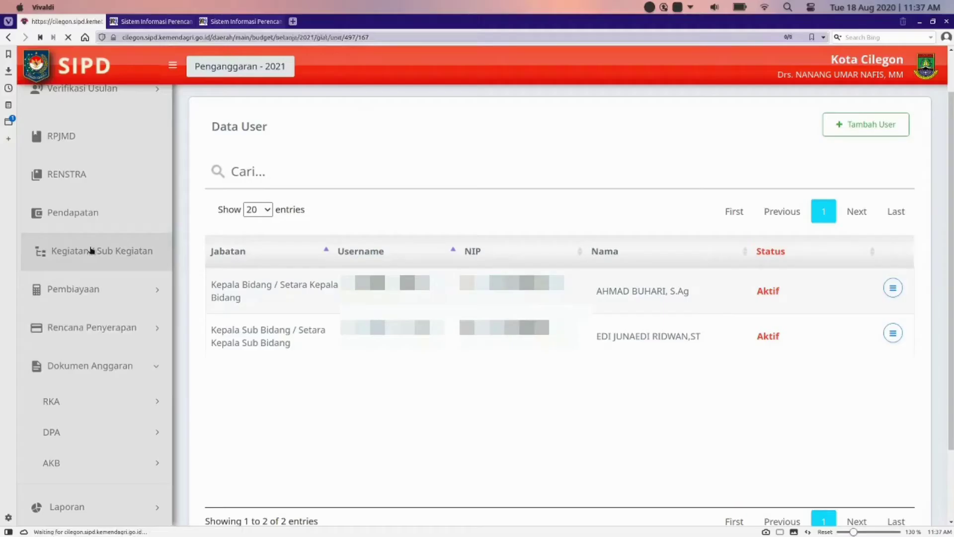
pyautogui.click(88, 247)
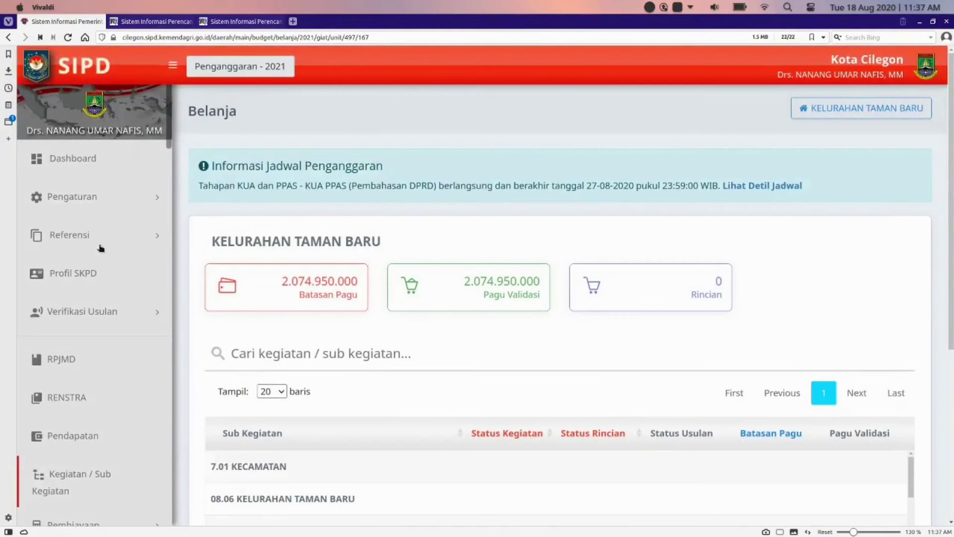
# Step: Scroll the Kelurahan Taman Baru Belanja table down and right to reveal the Rincian buttons
pyautogui.scroll(-4, 540, 221)
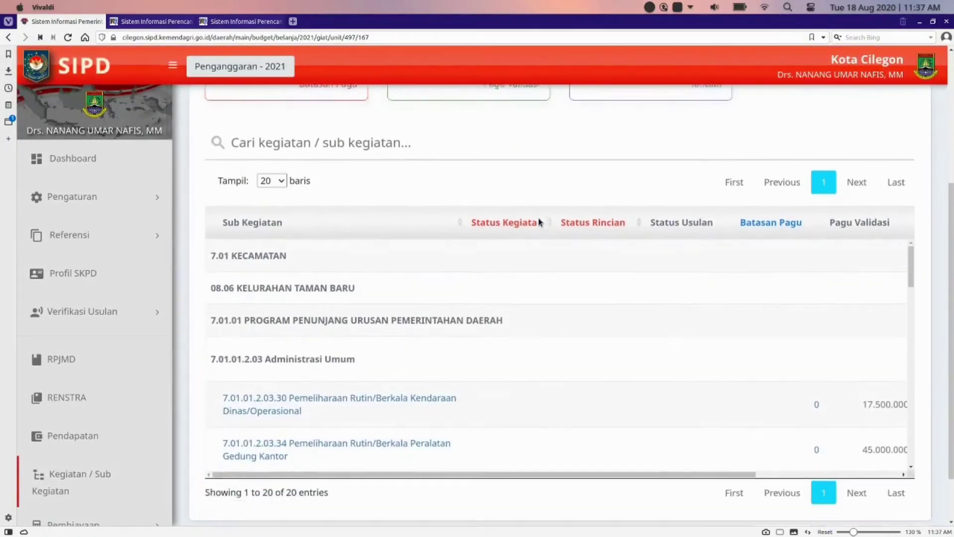
pyautogui.scroll(-1, 539, 221)
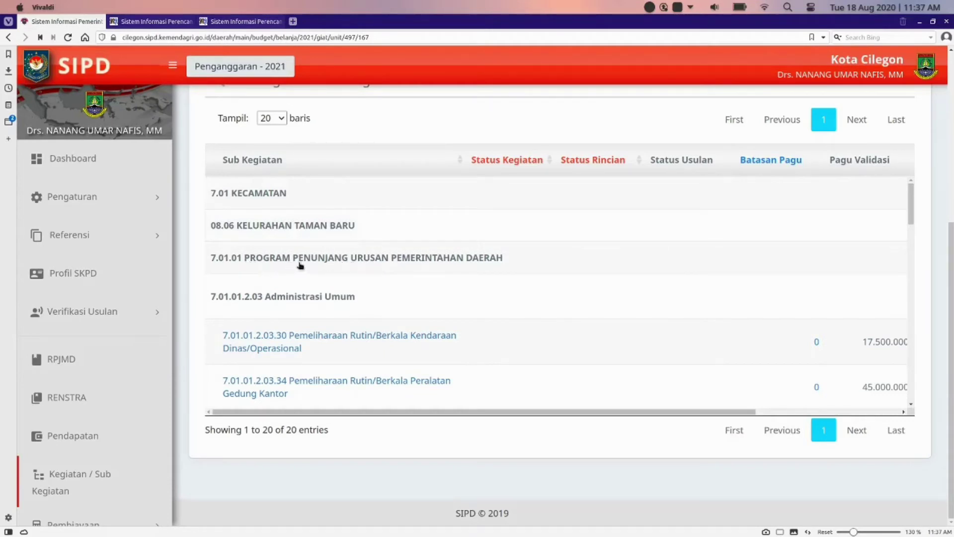
pyautogui.scroll(-3, 400, 286)
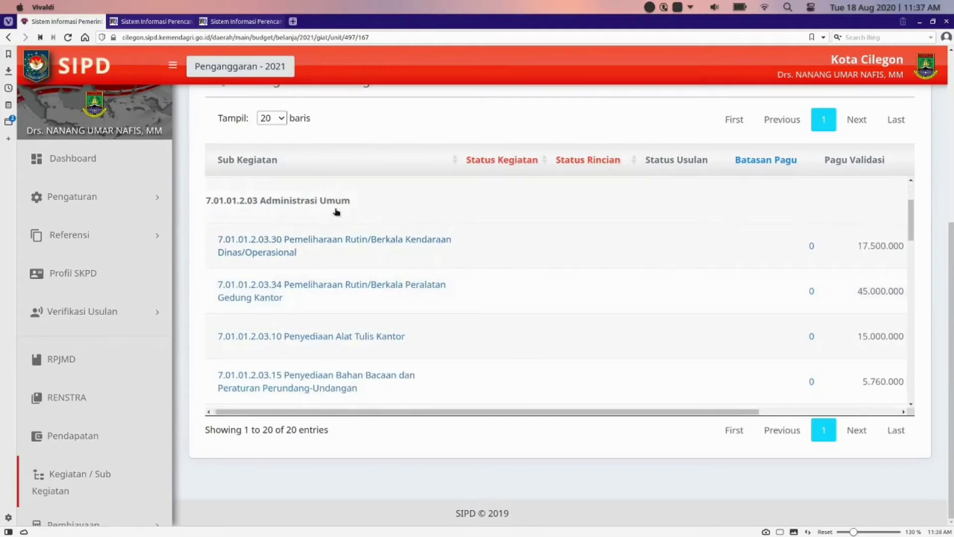
pyautogui.hscroll(5, 414, 220)
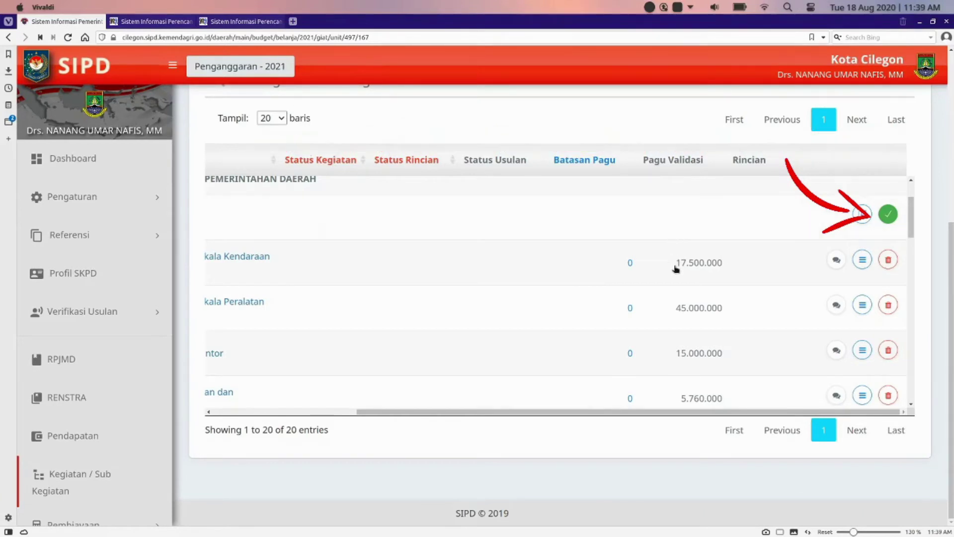
# Step: Open Set Operator from the Rincian menu of the first sub-kegiatan
pyautogui.scroll(1, 484, 412)
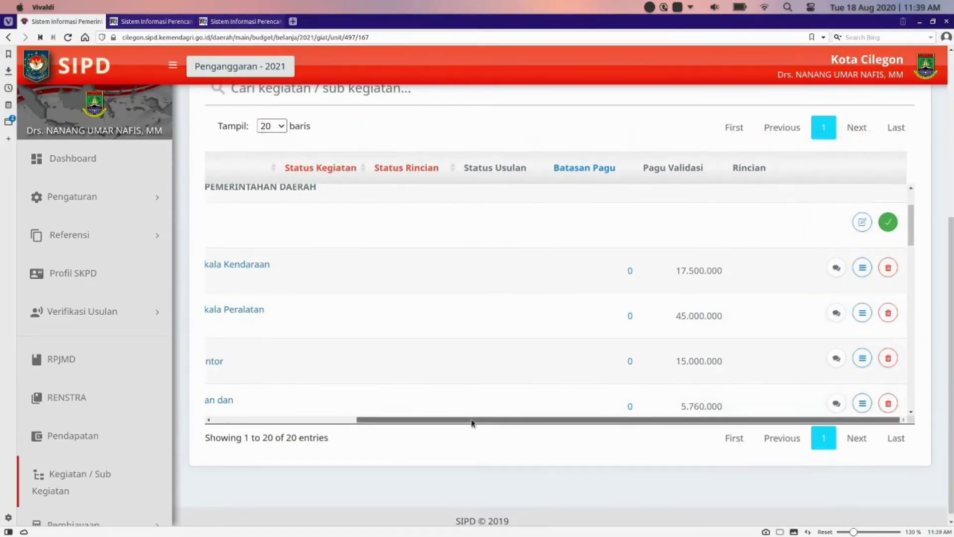
pyautogui.moveTo(477, 419); pyautogui.dragTo(328, 419)
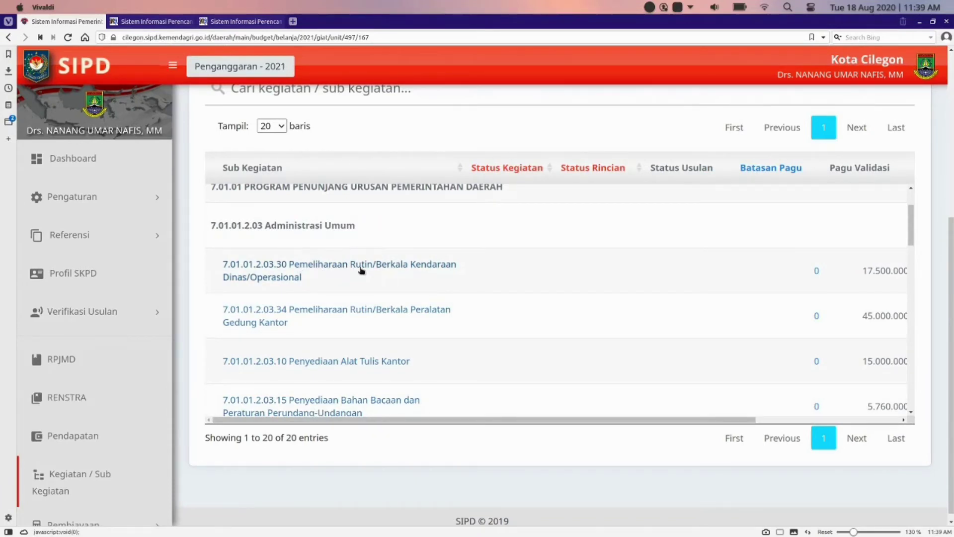
pyautogui.hscroll(4, 465, 273)
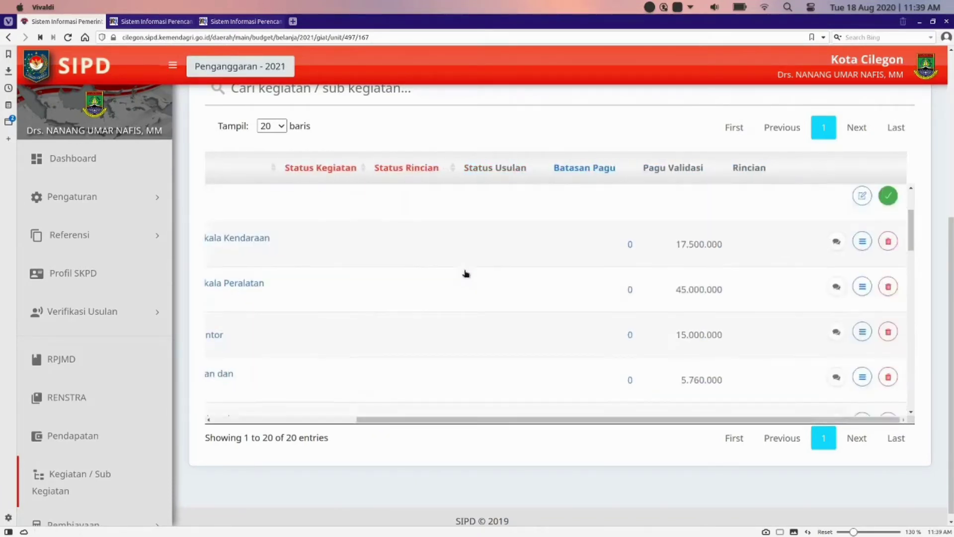
pyautogui.click(863, 242)
pyautogui.scroll(2, 801, 253)
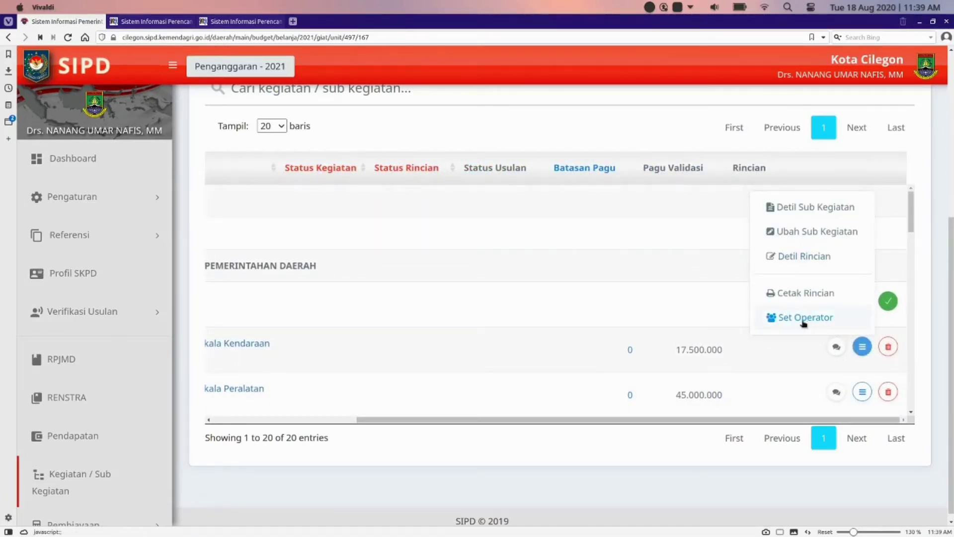
pyautogui.click(803, 318)
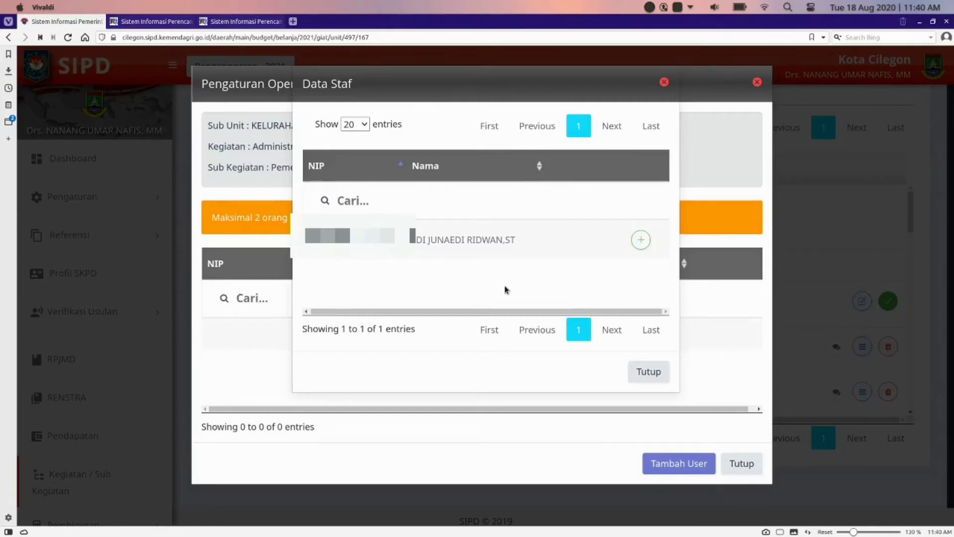
# Step: Assign the staff member as operator, close the settings, and log out
pyautogui.click(641, 240)
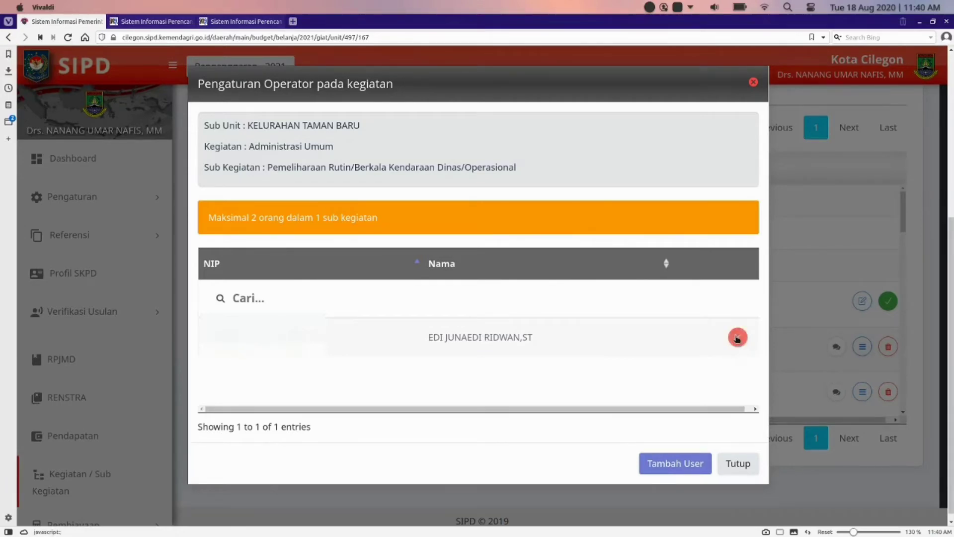
pyautogui.click(737, 338)
pyautogui.click(483, 357)
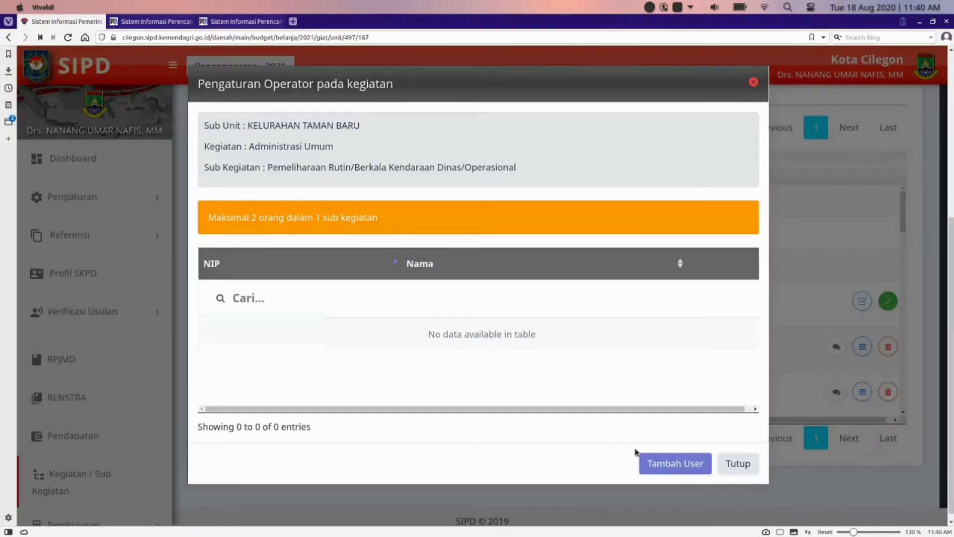
pyautogui.click(646, 461)
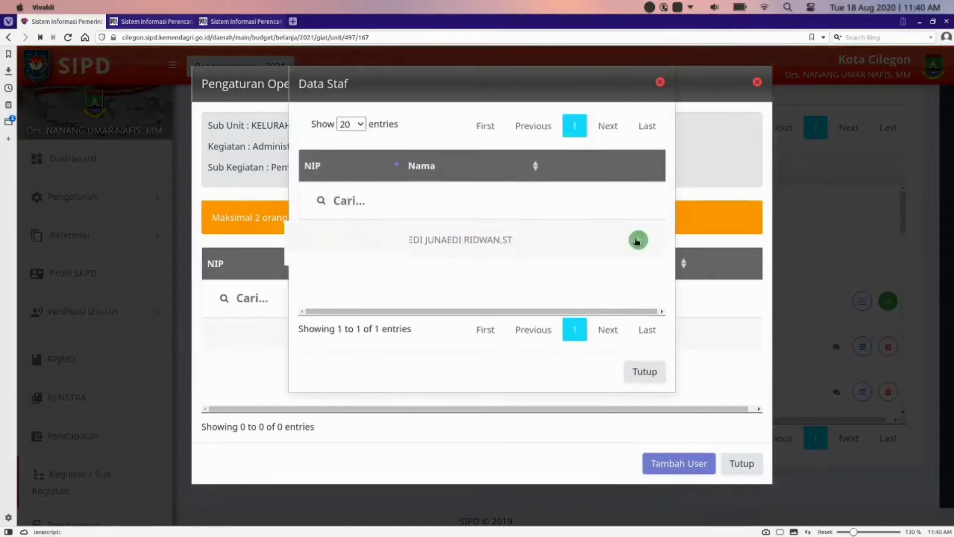
pyautogui.click(637, 241)
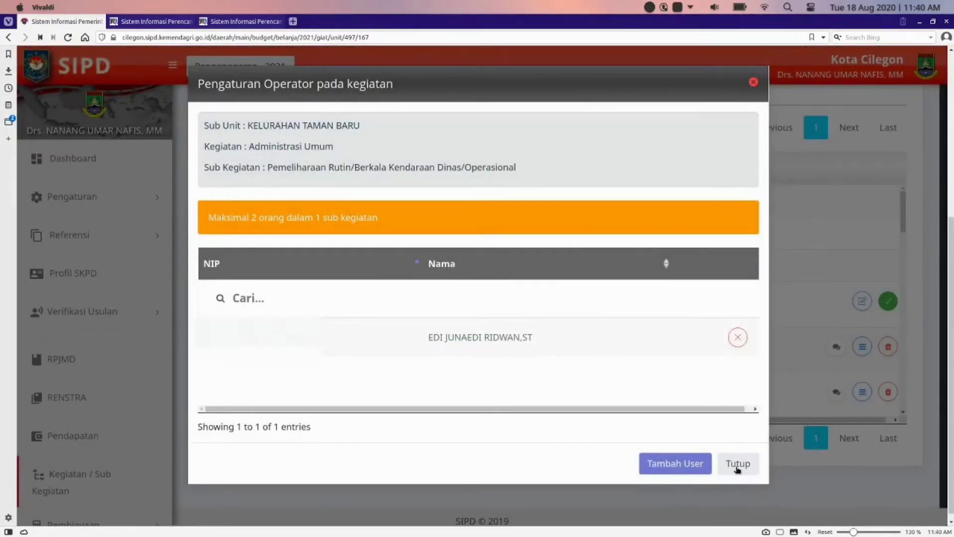
pyautogui.click(737, 465)
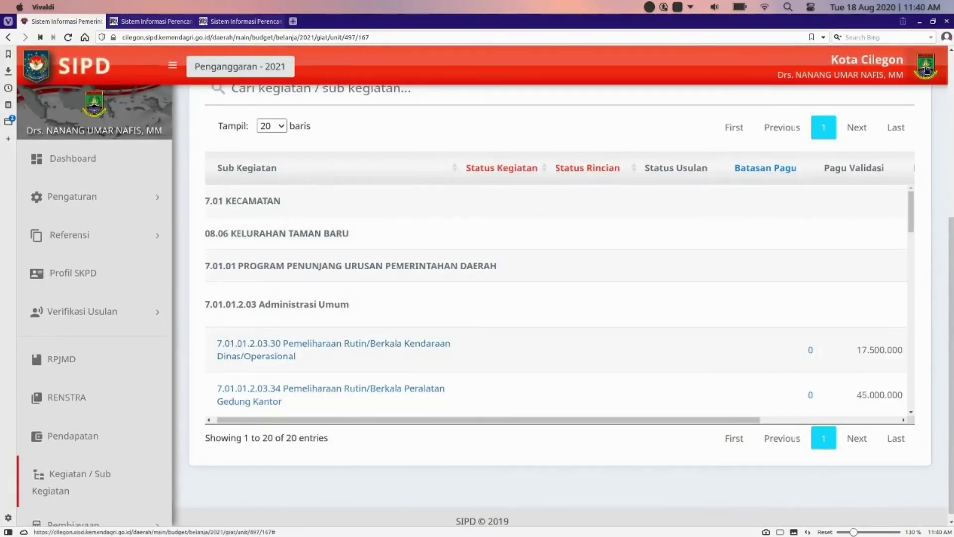
pyautogui.click(925, 69)
pyautogui.click(826, 136)
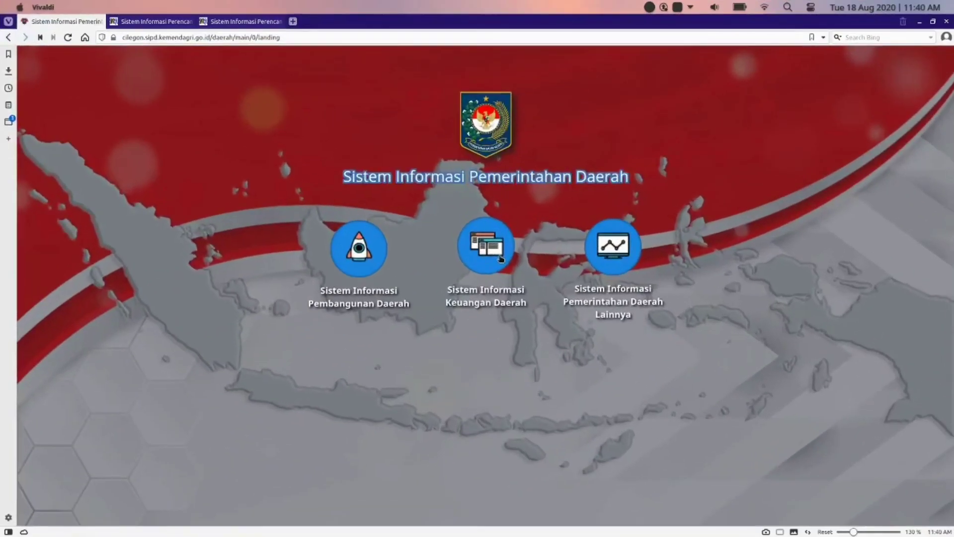
# Step: Sign in to Keuangan Daerah with the operator's username and password, then enter budget year 2021
pyautogui.click(494, 261)
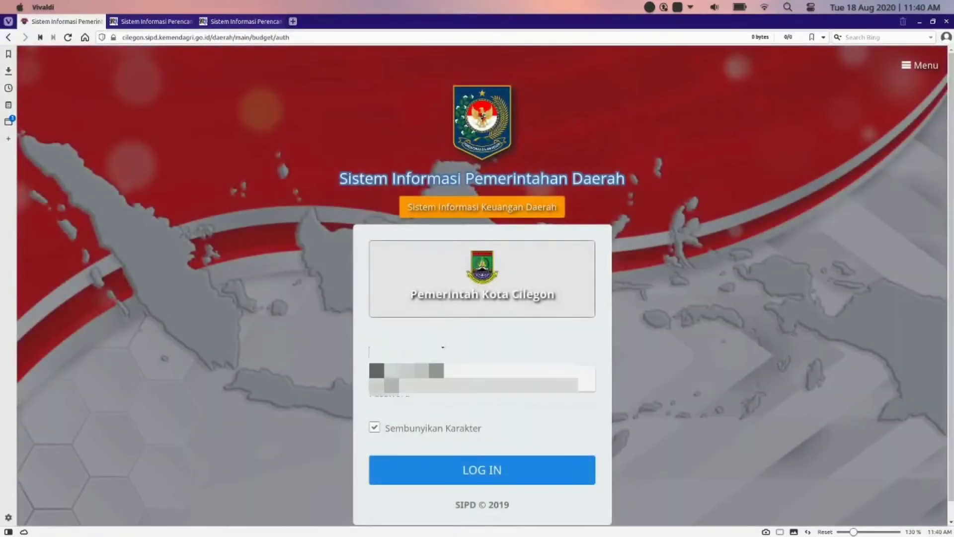
pyautogui.press('Tab')
pyautogui.write('•••')
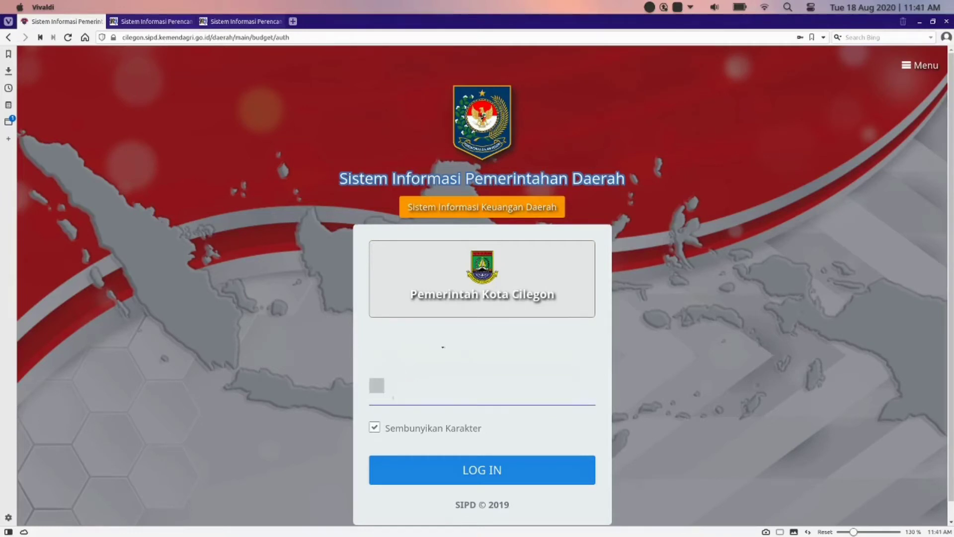
pyautogui.press('Return')
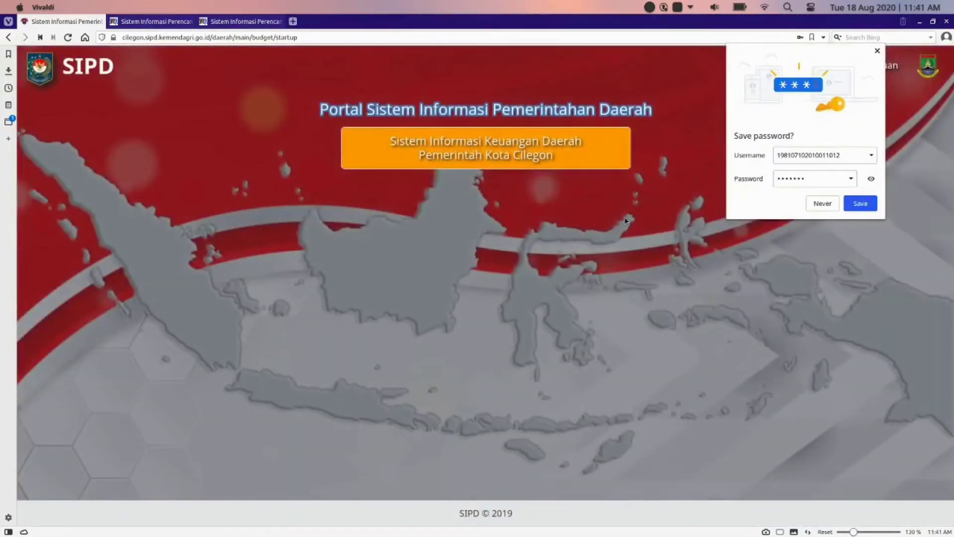
pyautogui.click(626, 217)
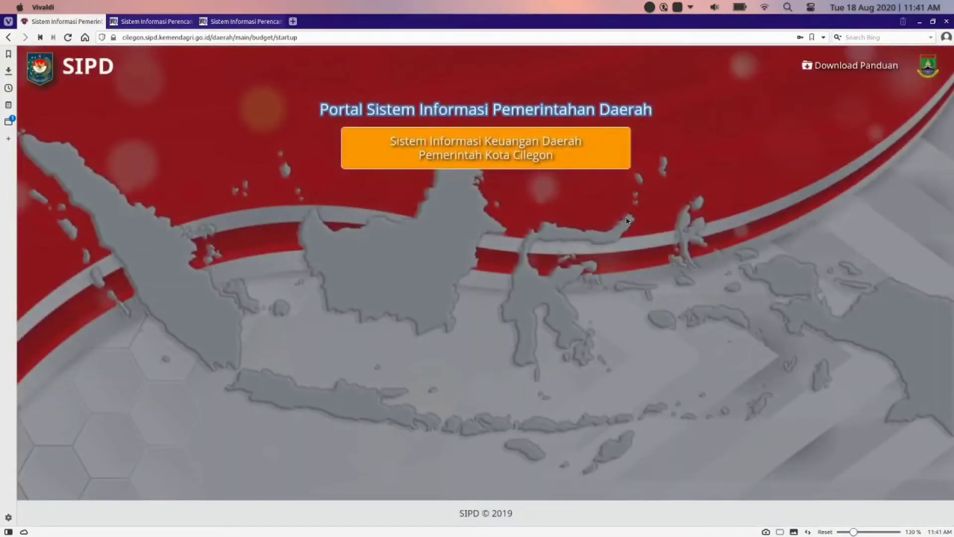
pyautogui.click(343, 214)
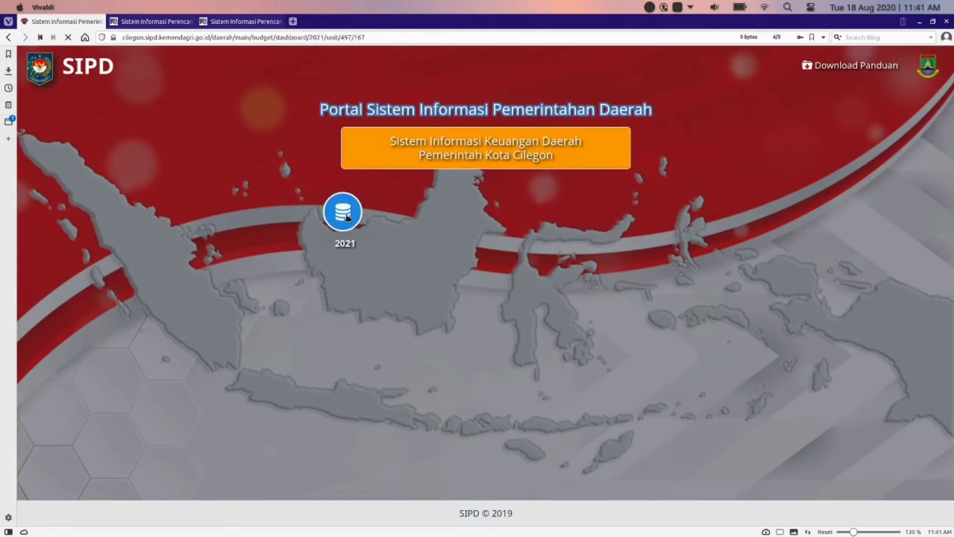
# Step: Open the Detil Rincian page of the Pemeliharaan Rutin/Berkala Kendaraan Dinas/Operasional sub-kegiatan
pyautogui.scroll(-1, 162, 302)
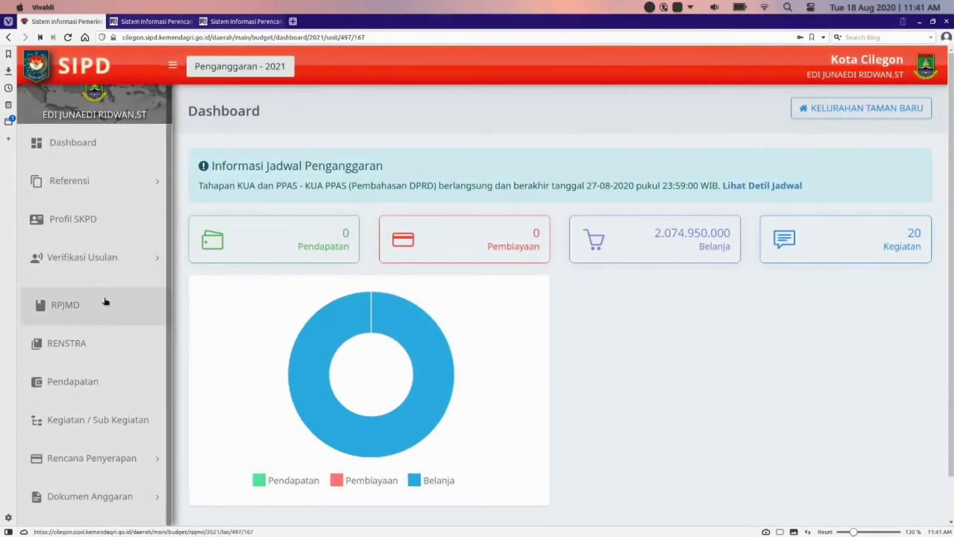
pyautogui.click(97, 427)
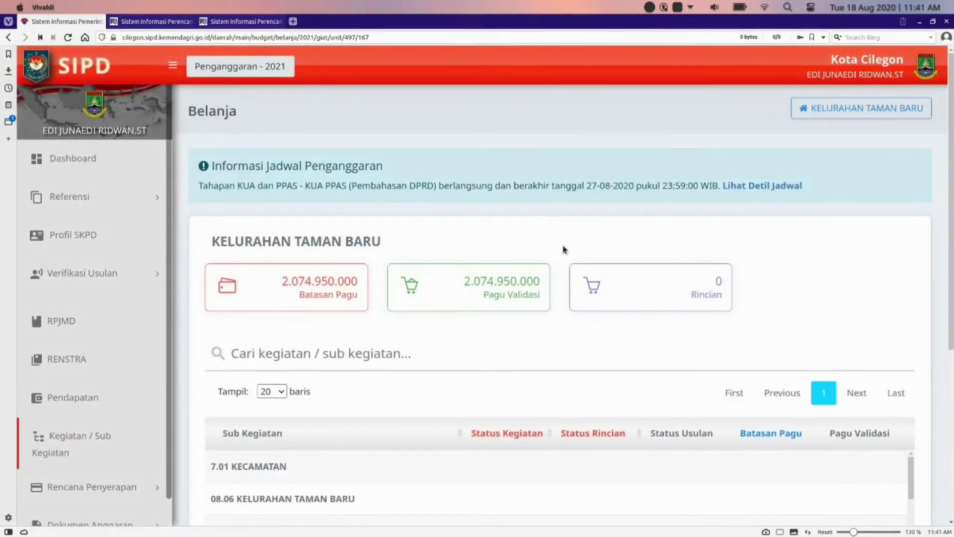
pyautogui.scroll(-5, 564, 249)
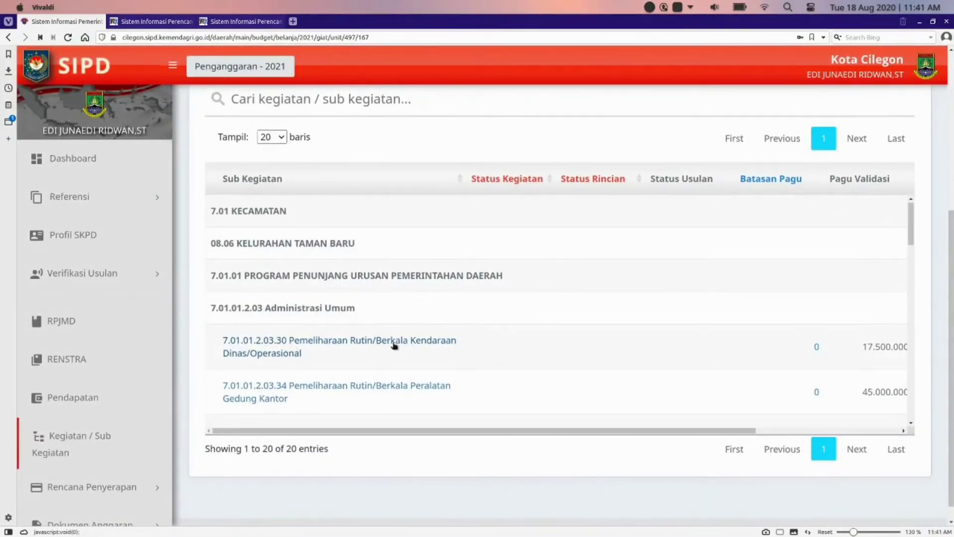
pyautogui.hscroll(5, 517, 343)
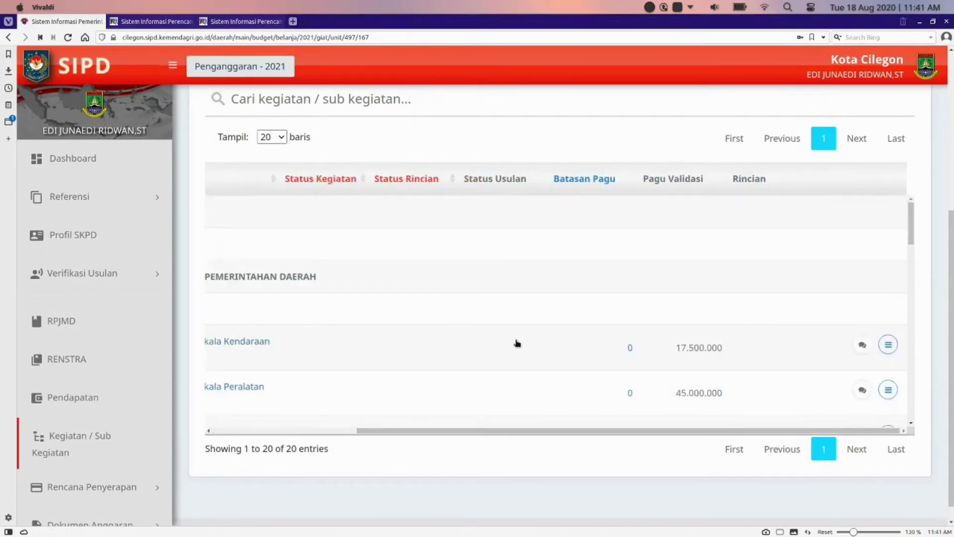
pyautogui.click(888, 346)
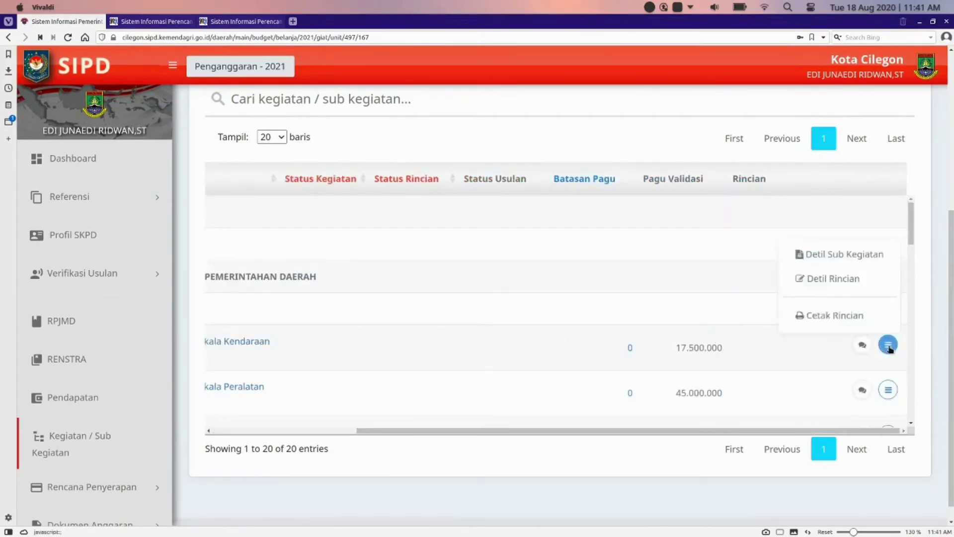
pyautogui.click(827, 287)
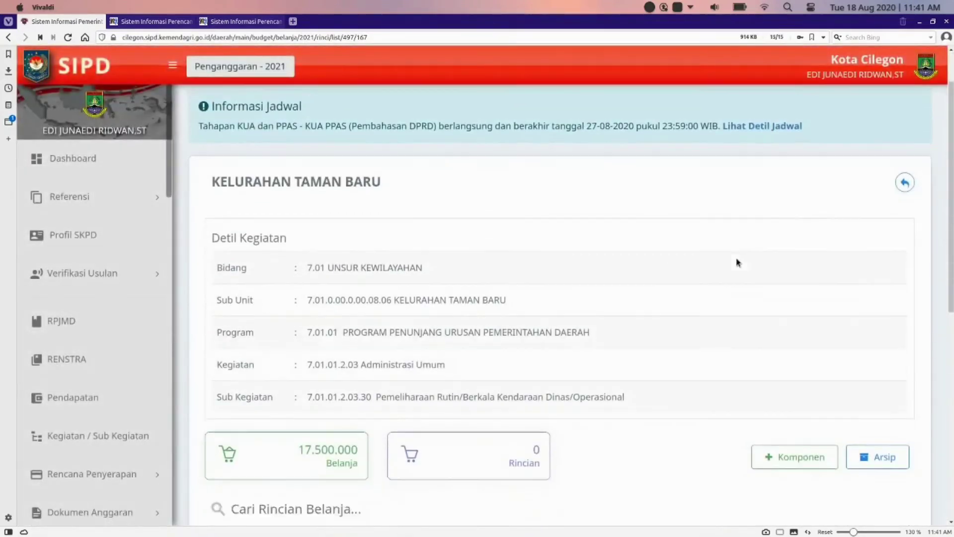
# Step: Bring up a blank Form Komponen for adding a new budget component
pyautogui.scroll(-3, 738, 262)
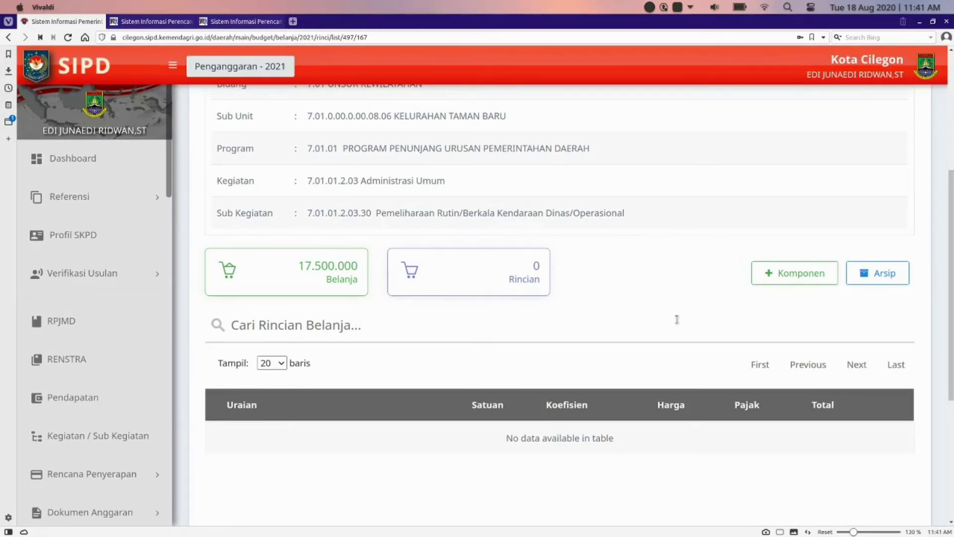
pyautogui.click(794, 273)
pyautogui.scroll(-1, 803, 282)
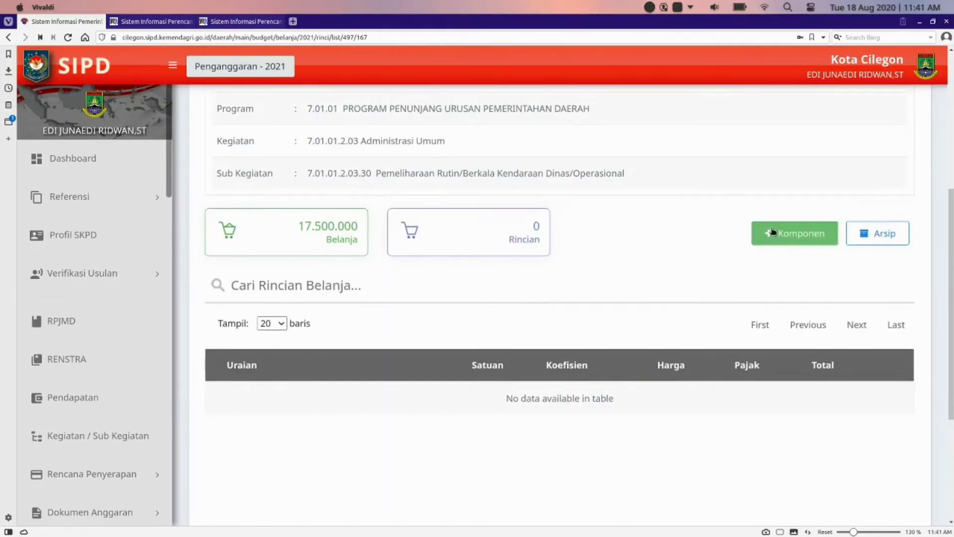
pyautogui.click(772, 232)
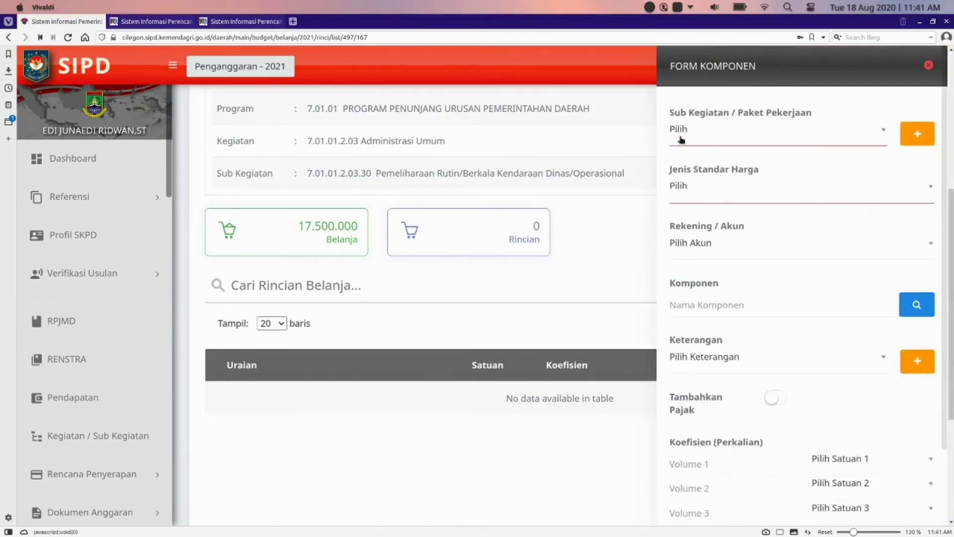
pyautogui.scroll(-2, 758, 189)
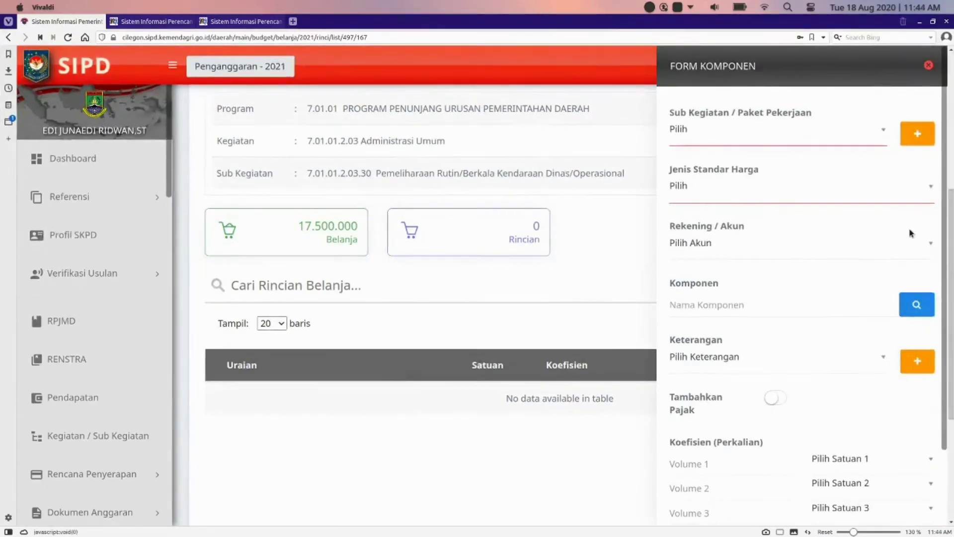
pyautogui.click(931, 188)
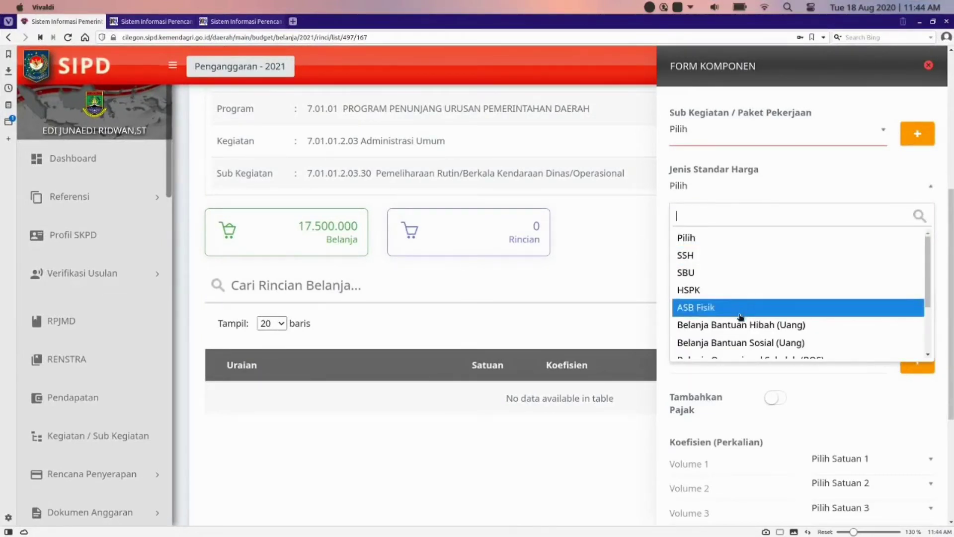
pyautogui.scroll(-4, 741, 326)
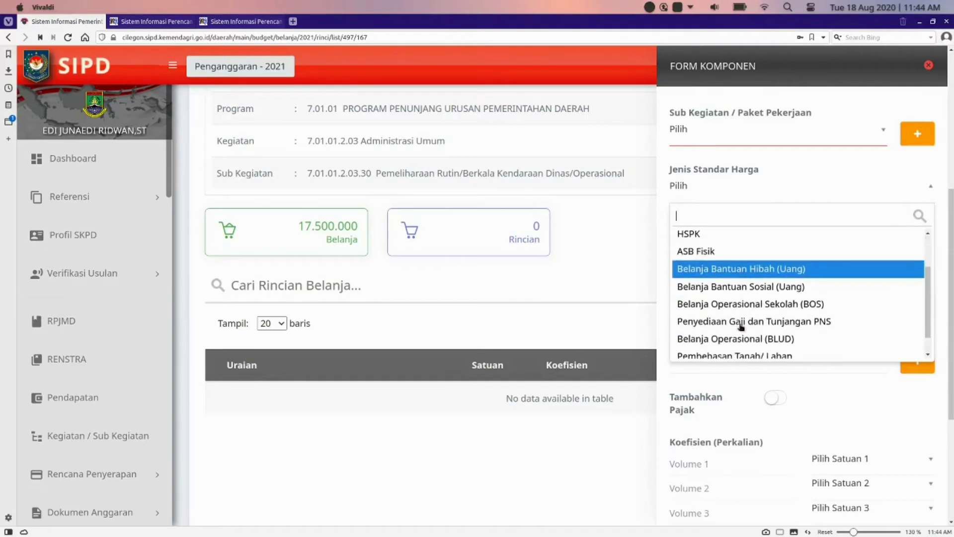
pyautogui.scroll(-2, 741, 327)
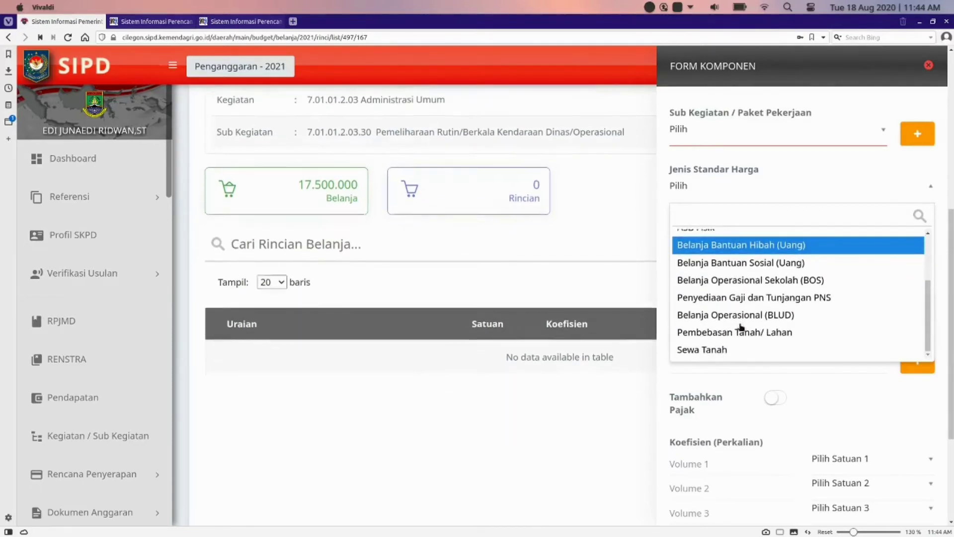
pyautogui.click(753, 182)
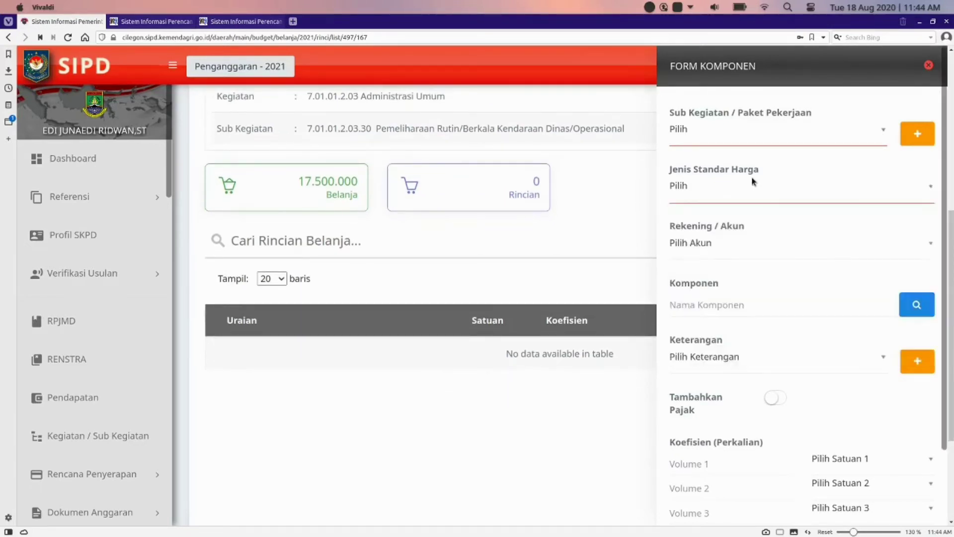
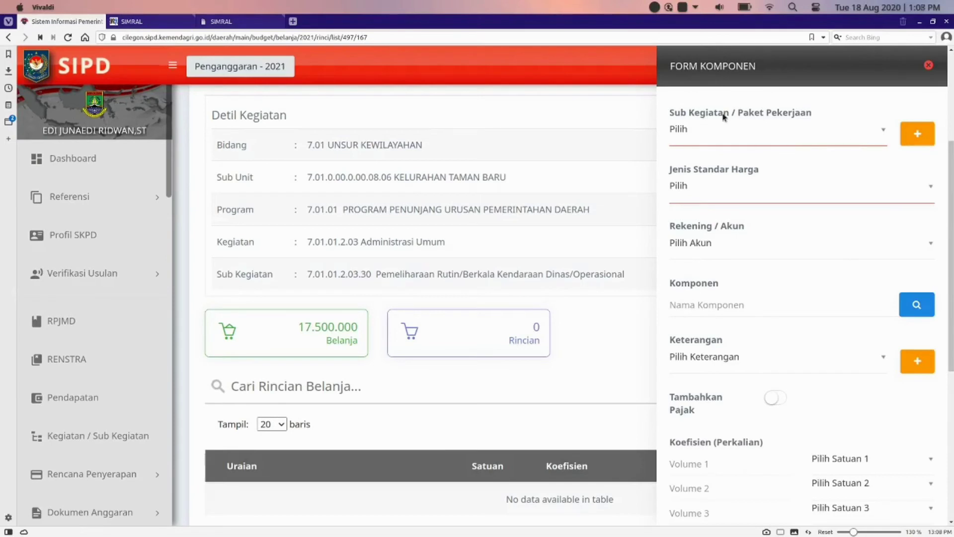
# Step: Check the Sub Kegiatan / Paket Pekerjaan dropdown and find it offers only Pilih
pyautogui.click(847, 129)
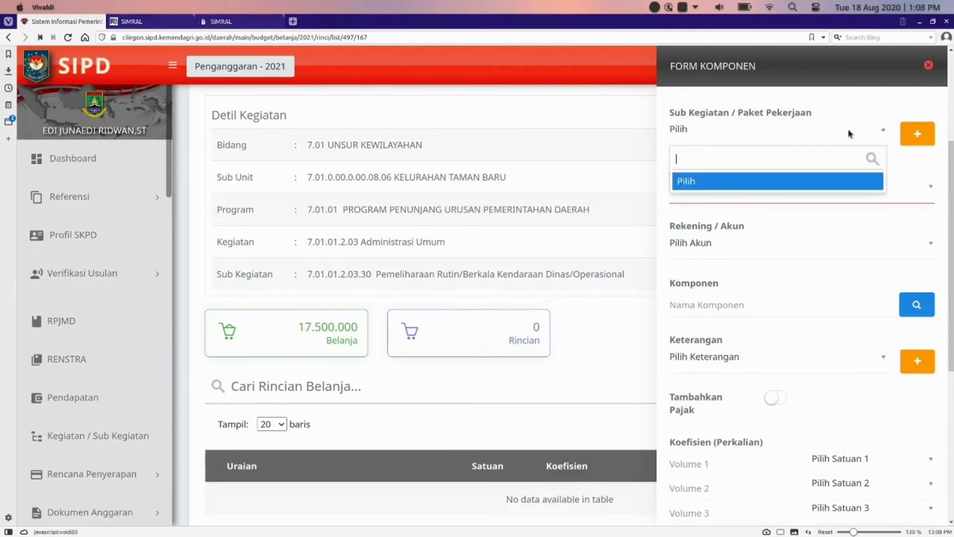
pyautogui.click(847, 133)
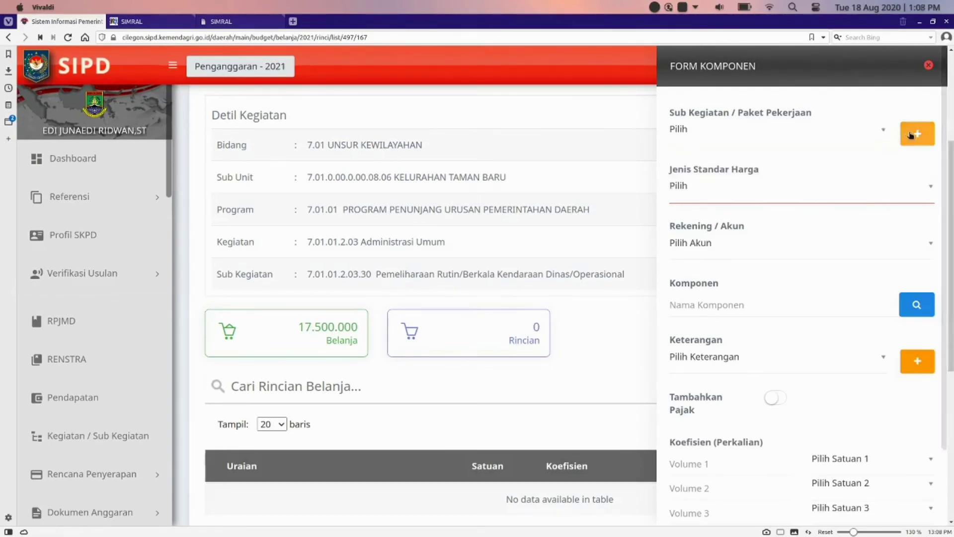
# Step: Start a new Pemaketan Pekerjaan package described as 'Paket Pengadaan Suku Cadang Kendaraan Dinas'
pyautogui.click(915, 132)
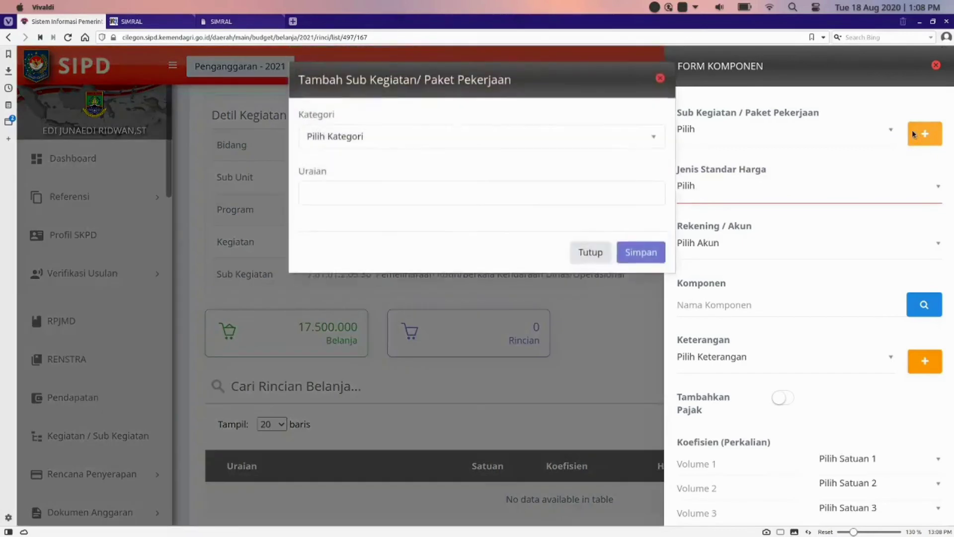
pyautogui.click(596, 140)
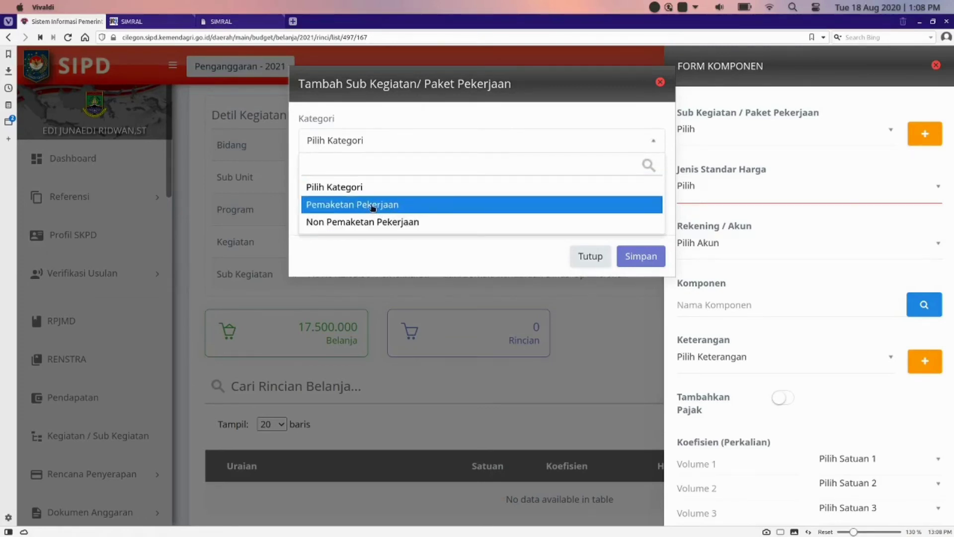
pyautogui.click(373, 205)
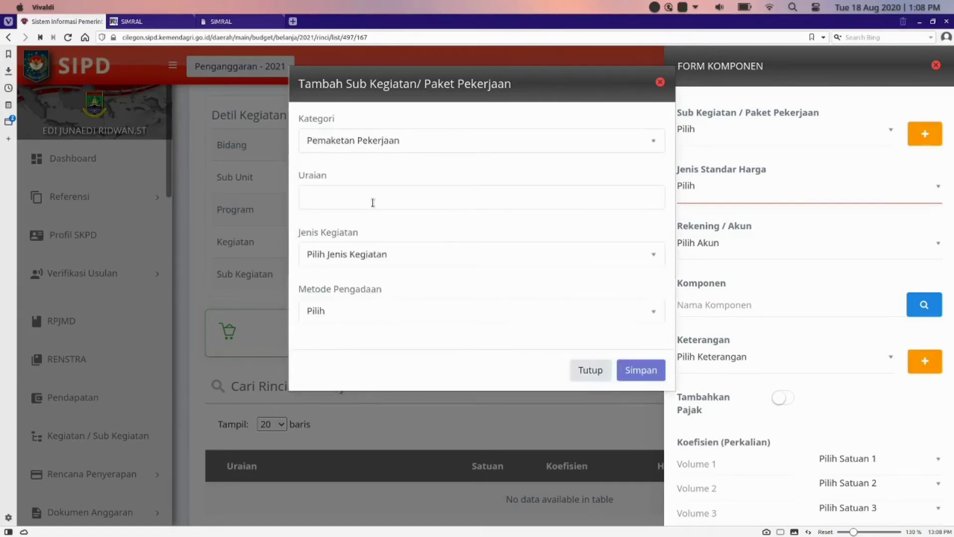
pyautogui.click(421, 193)
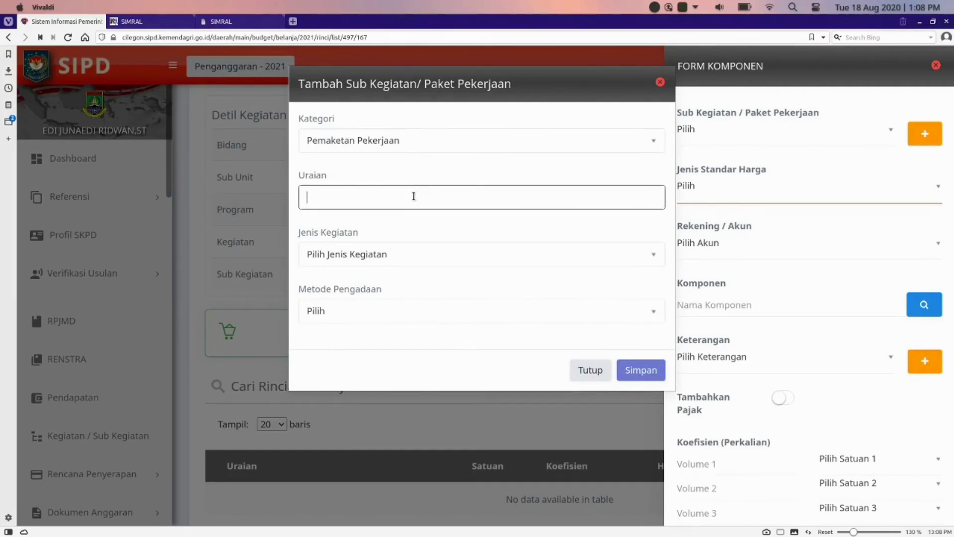
pyautogui.write('Paket Pengadaan Suku Cadang Kendaraan Dinas')
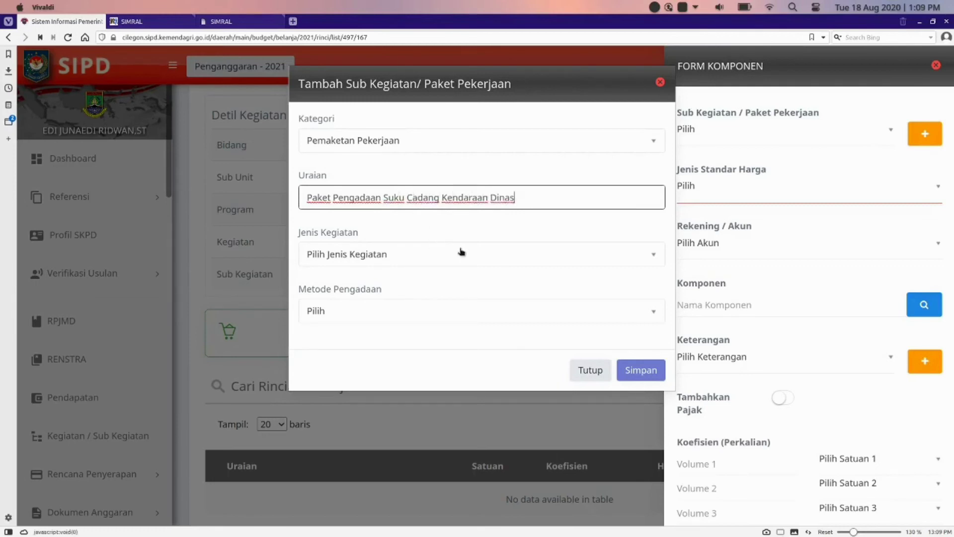
# Step: Set the package's Jenis Kegiatan to Barang and Metode Pengadaan to Swakelola Tipe 1
pyautogui.click(463, 250)
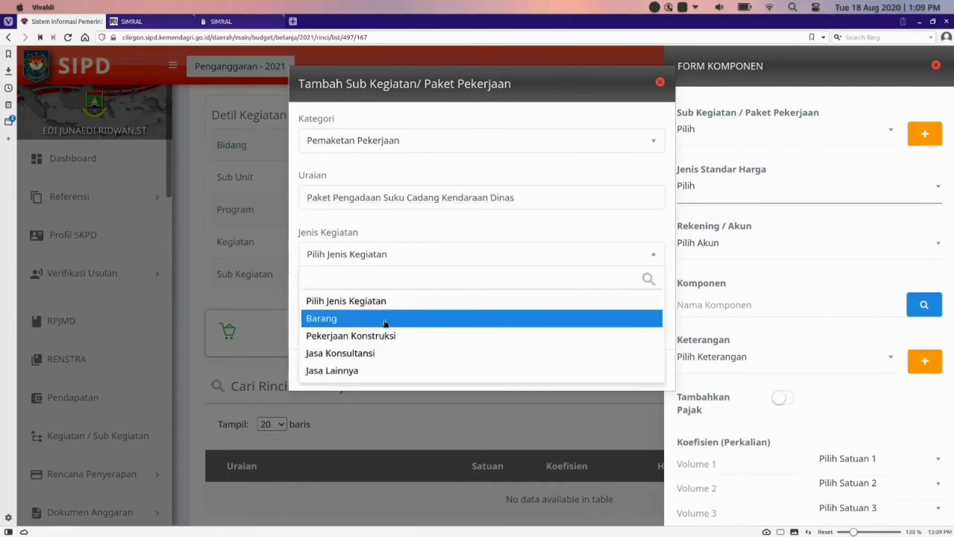
pyautogui.click(334, 320)
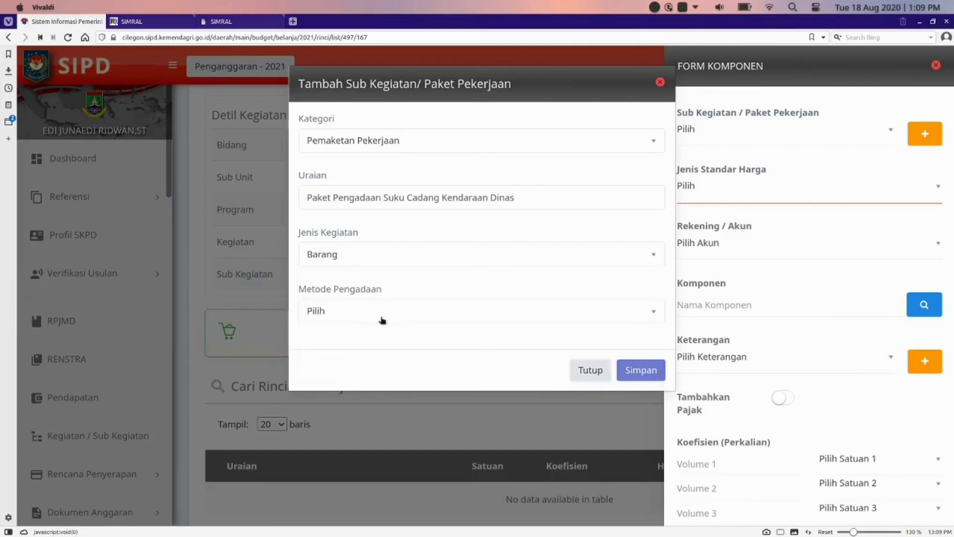
pyautogui.click(382, 320)
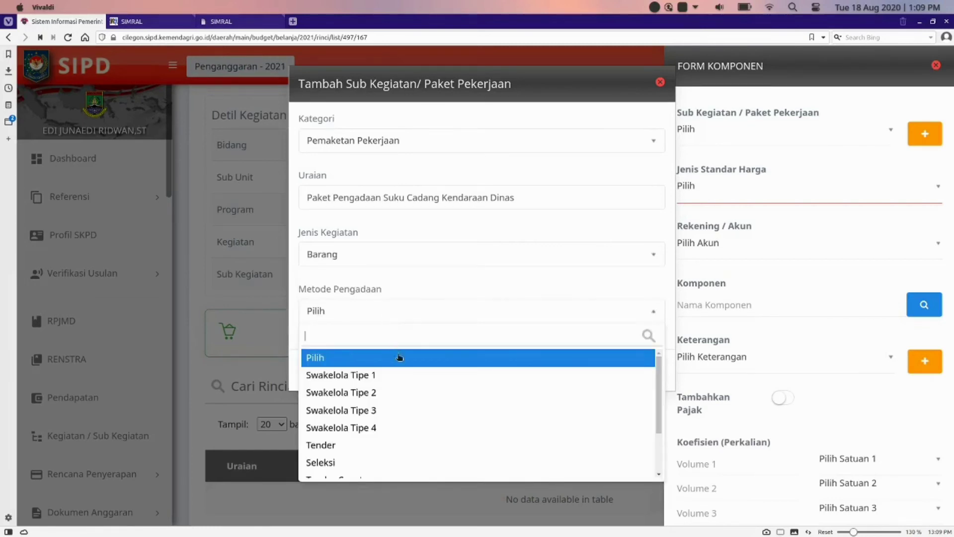
pyautogui.scroll(-2, 401, 380)
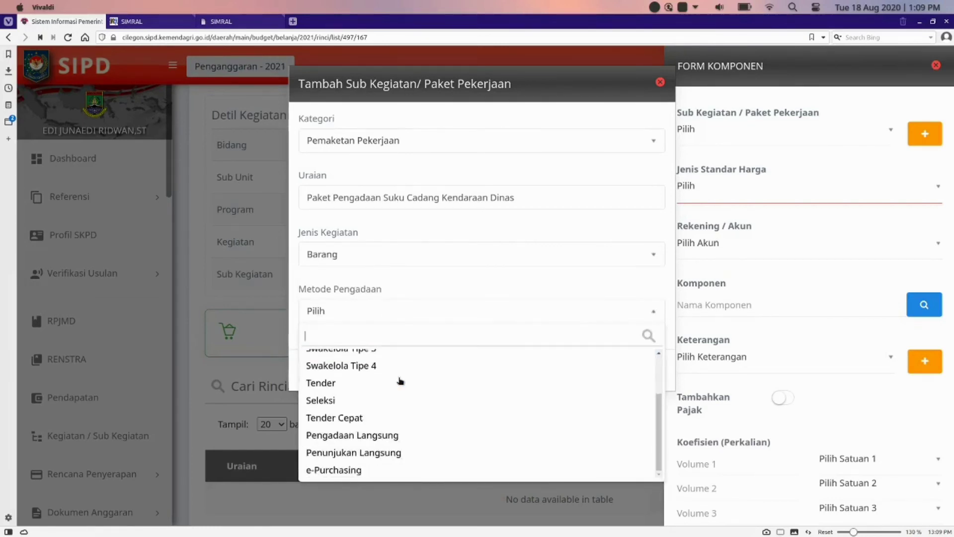
pyautogui.scroll(2, 400, 381)
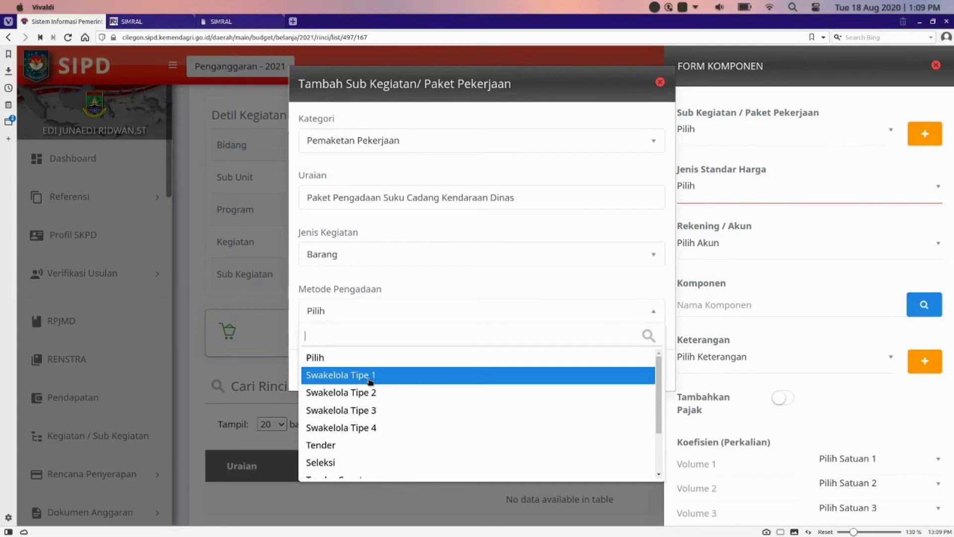
pyautogui.click(369, 376)
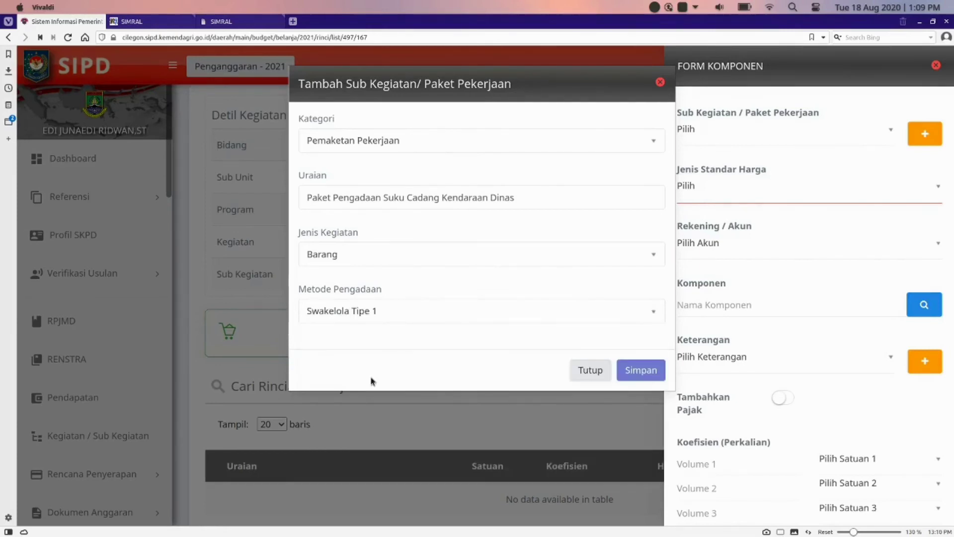
# Step: Save the new package and choose SSH as the Jenis Standar Harga
pyautogui.click(643, 370)
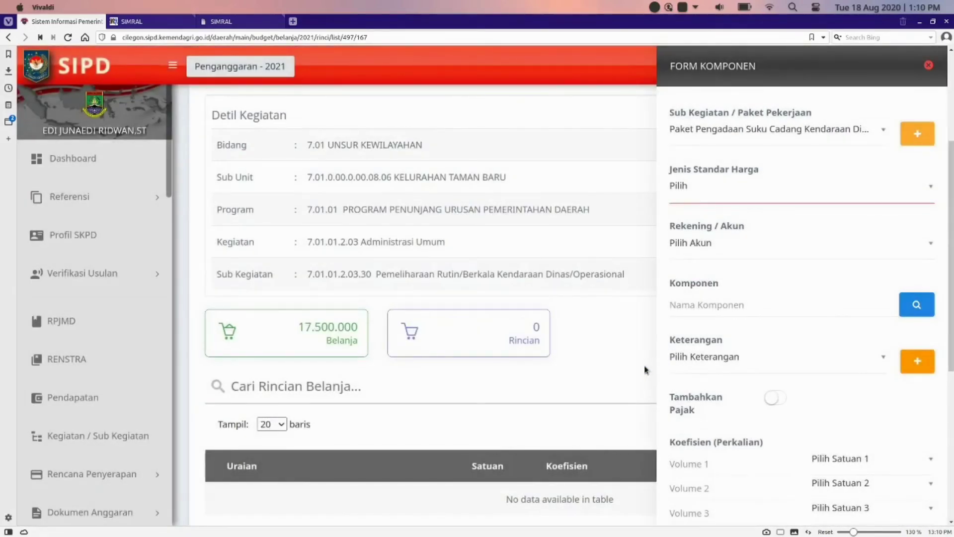
pyautogui.click(928, 189)
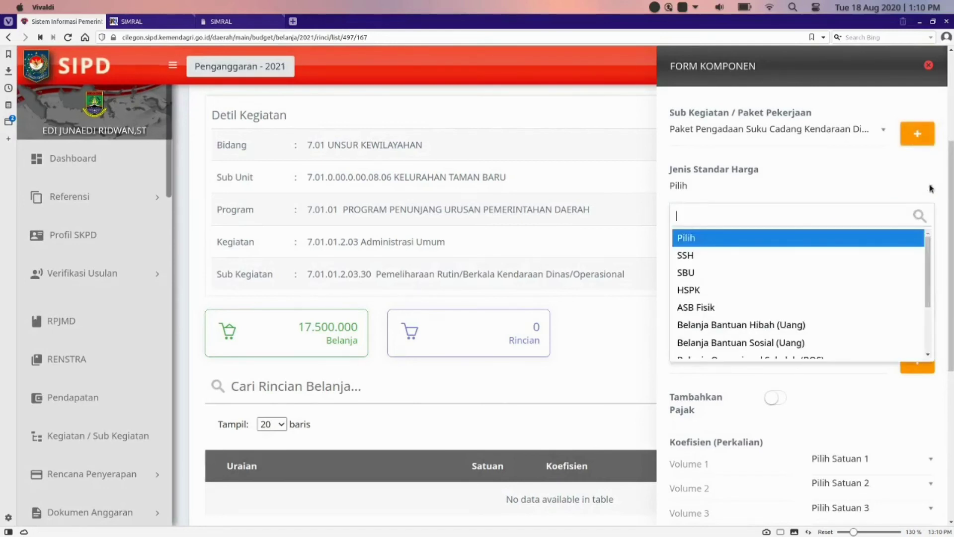
pyautogui.click(755, 261)
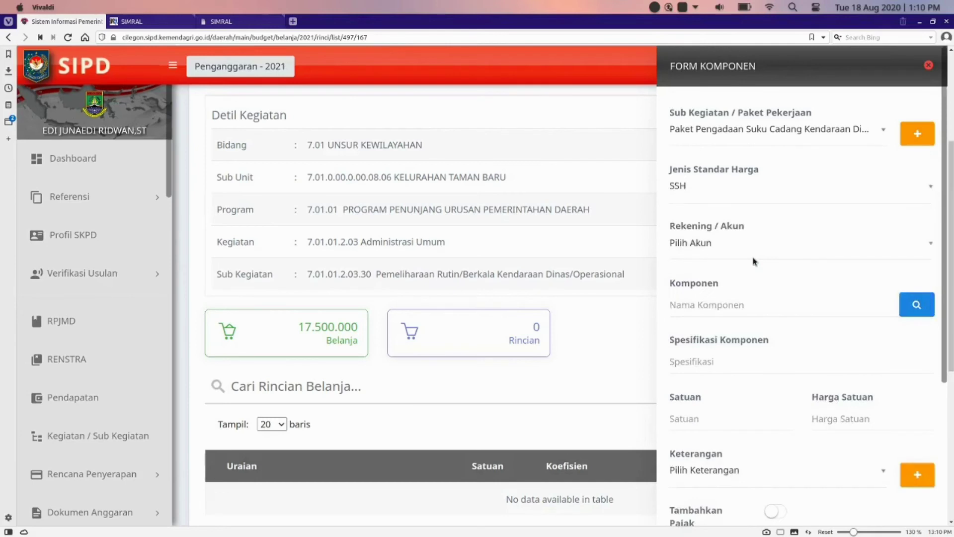
# Step: Select account 5.1.02.01.02.015 (Aki Sepeda Motor) and component Accu Kendaraan Dinas Roda Dua at 250.000
pyautogui.click(908, 244)
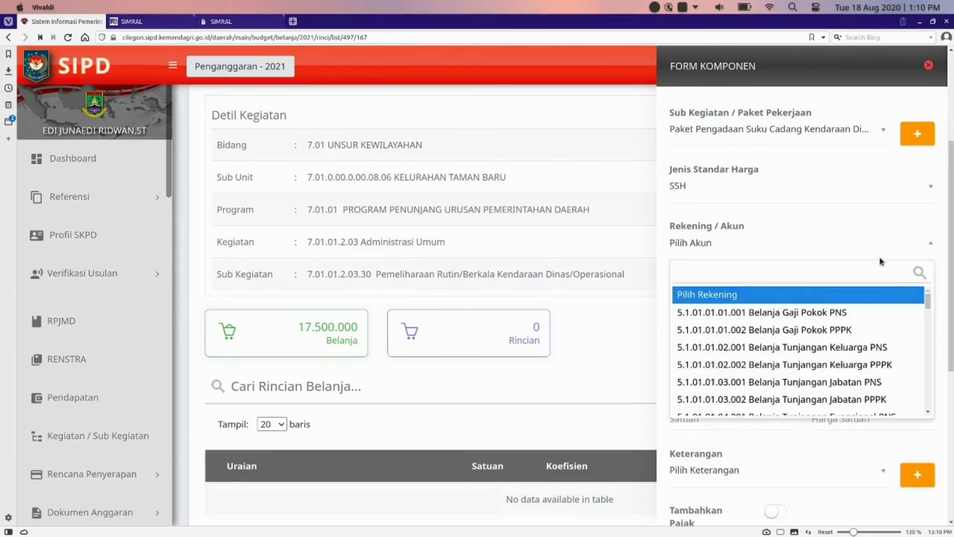
pyautogui.write('aki')
pyautogui.click(829, 298)
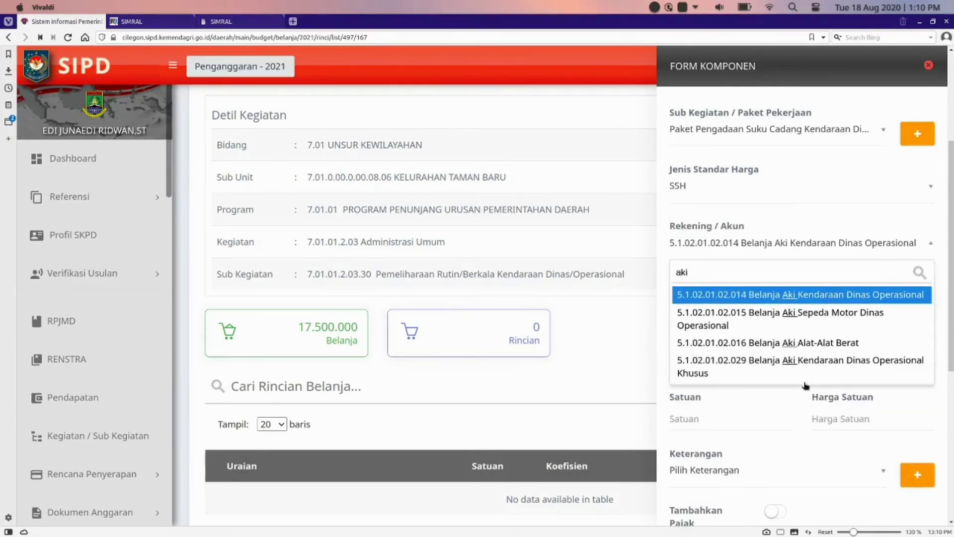
pyautogui.click(840, 321)
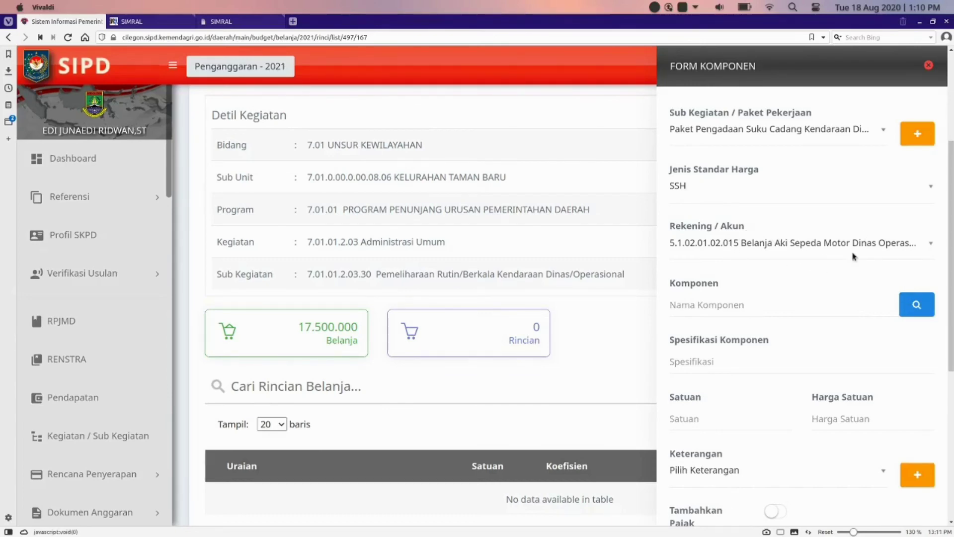
pyautogui.click(916, 305)
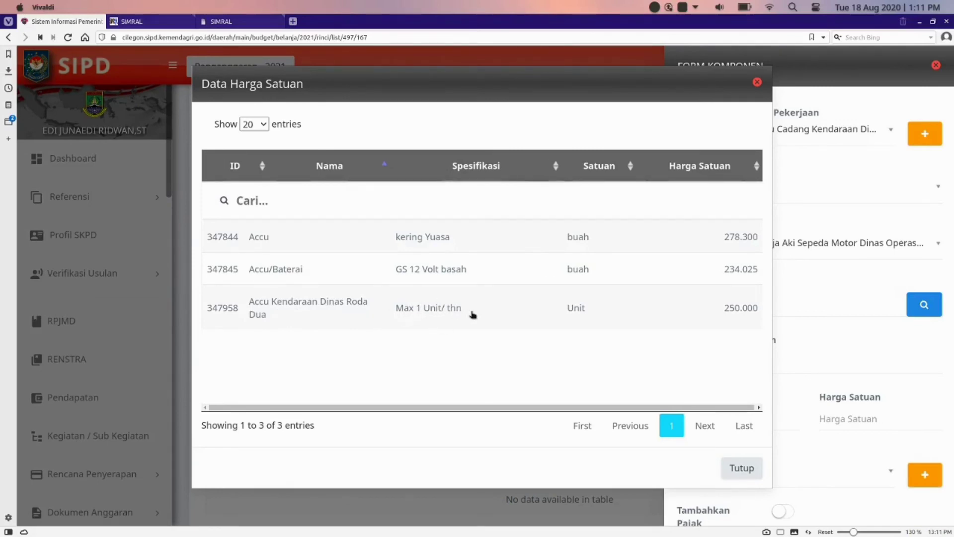
pyautogui.click(538, 308)
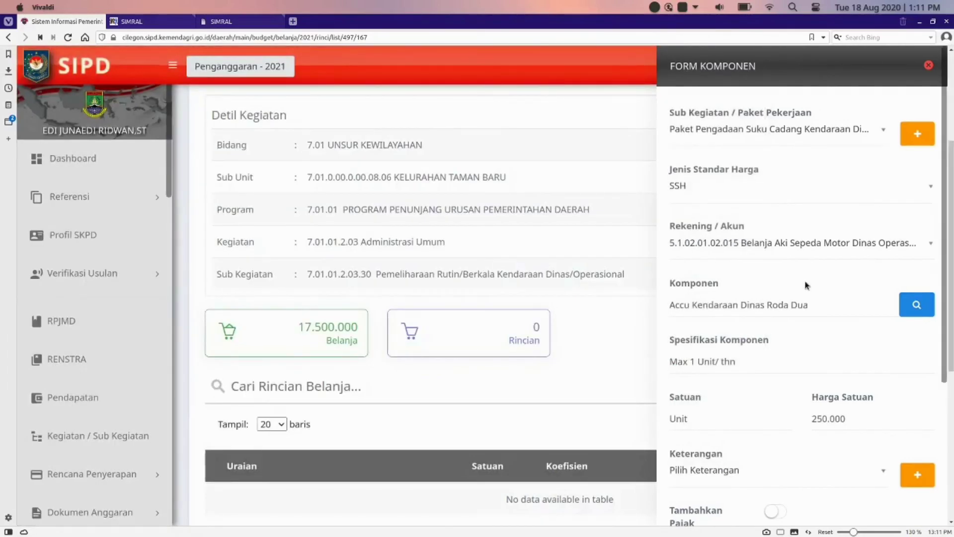
pyautogui.scroll(-5, 804, 281)
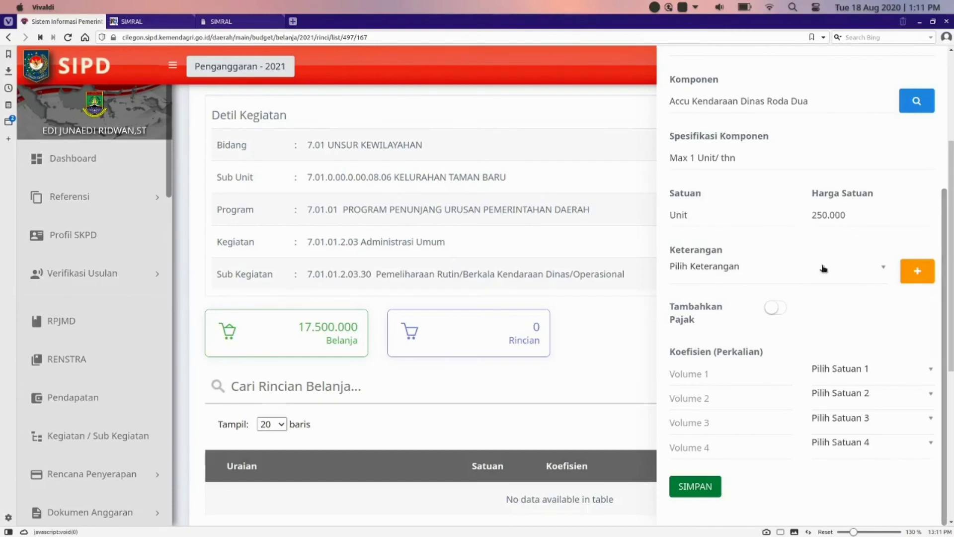
# Step: Check the empty Keterangan list, start a new remark, then close it without saving
pyautogui.click(882, 269)
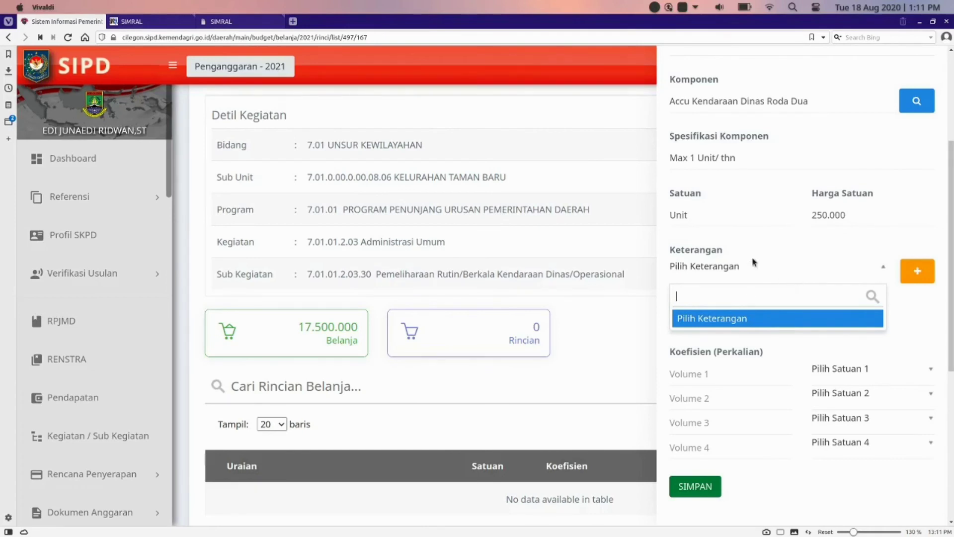
pyautogui.click(803, 271)
pyautogui.scroll(5, 851, 209)
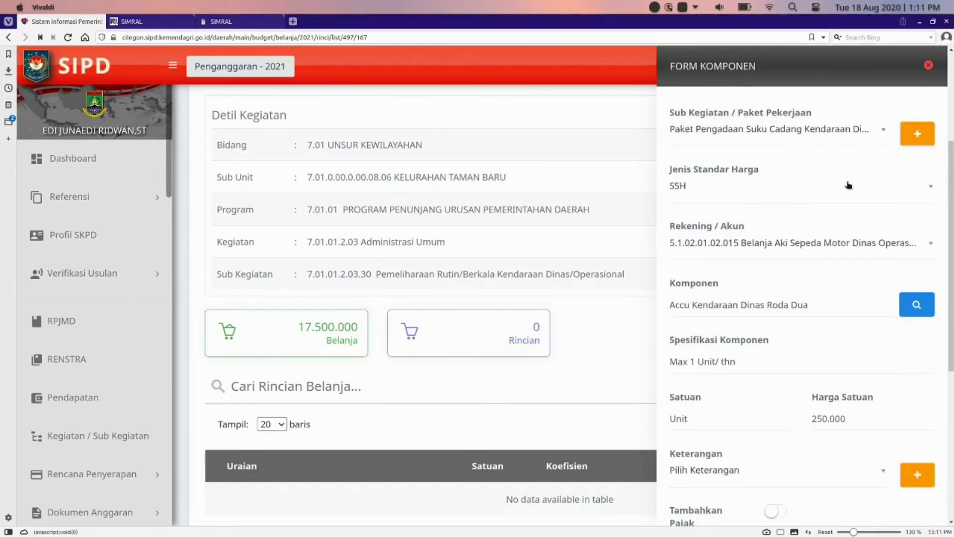
pyautogui.scroll(-4, 841, 164)
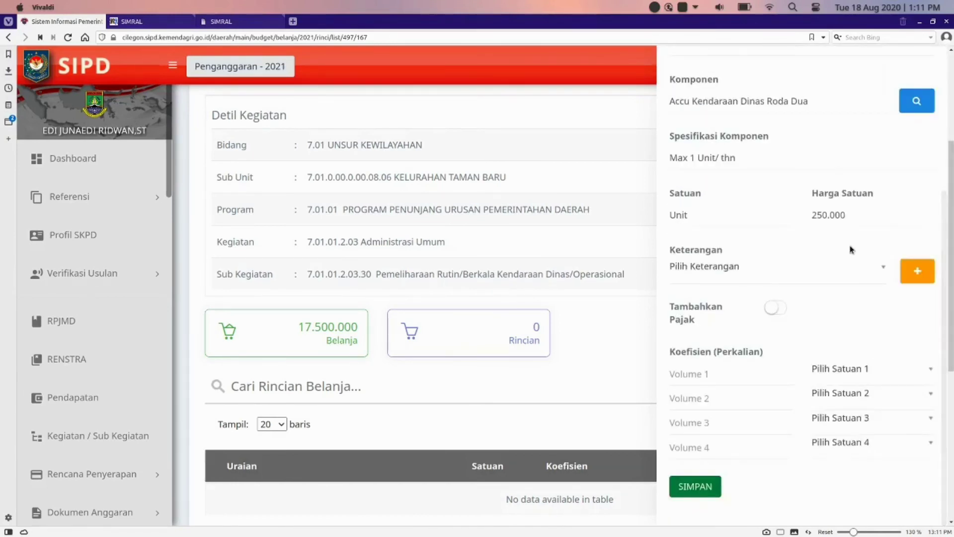
pyautogui.click(916, 272)
pyautogui.write('Pengad')
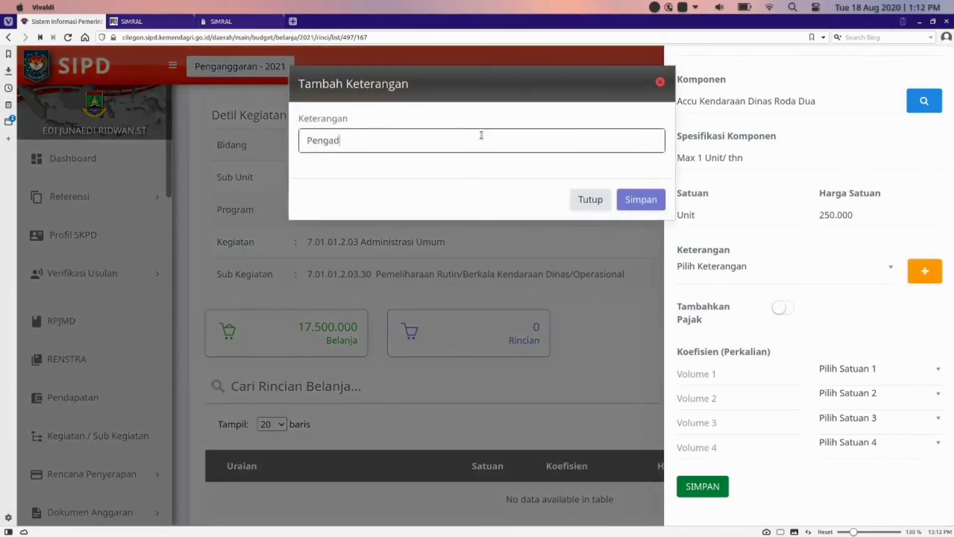
pyautogui.press('BackSpace')
pyautogui.press('BackSpace')
pyautogui.press('BackSpace')
pyautogui.write('meliharaan Jalan A')
pyautogui.click(588, 199)
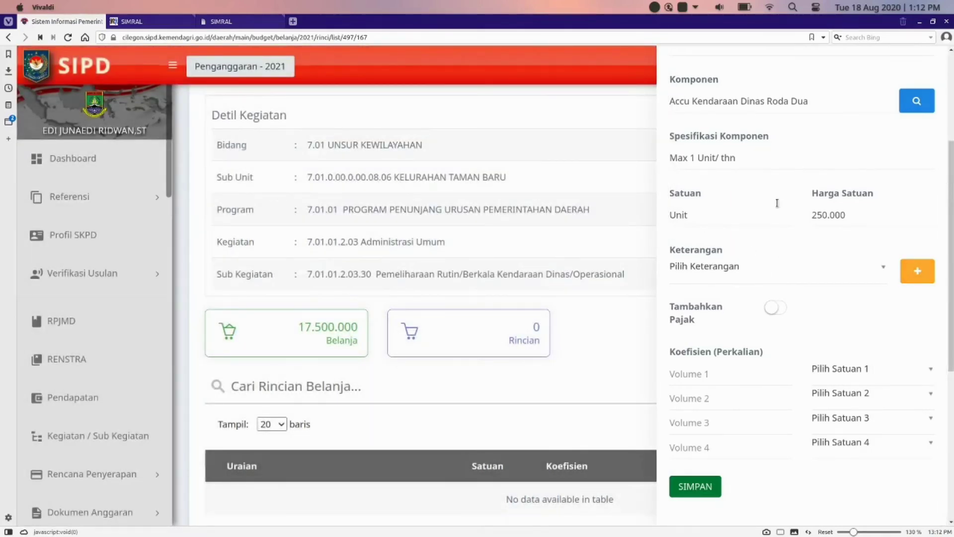
pyautogui.scroll(4, 762, 270)
pyautogui.scroll(-4, 770, 276)
# Step: Switch on Tambahkan Pajak so tax is added to the component
pyautogui.click(778, 312)
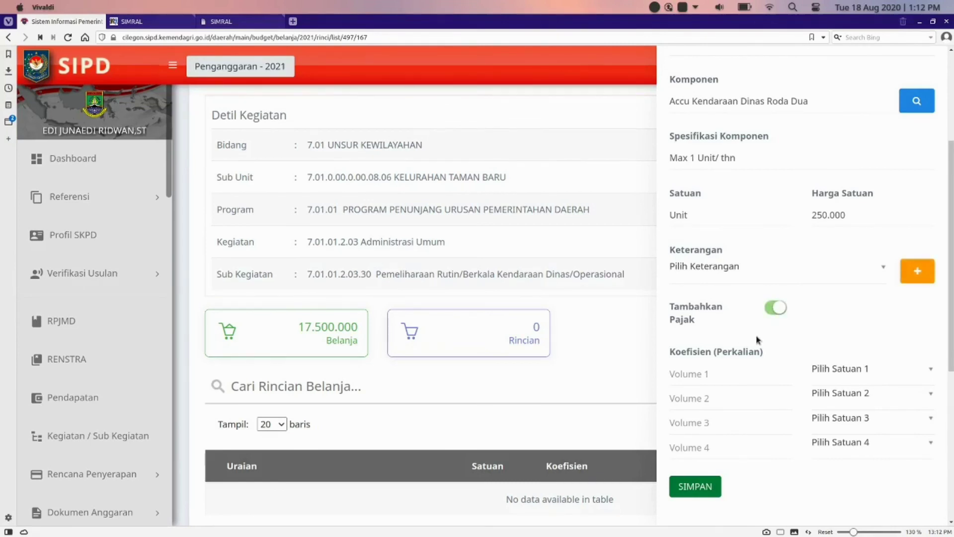
pyautogui.scroll(1, 830, 322)
pyautogui.scroll(-1, 830, 322)
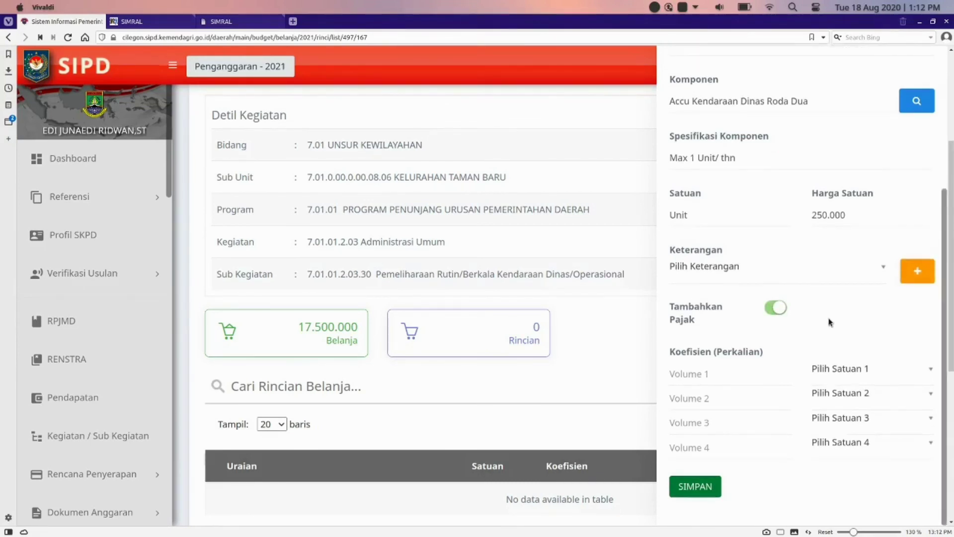
# Step: Enter the Accu volumes as 5 Unit, 2 Unit and 1 Tahun
pyautogui.click(715, 376)
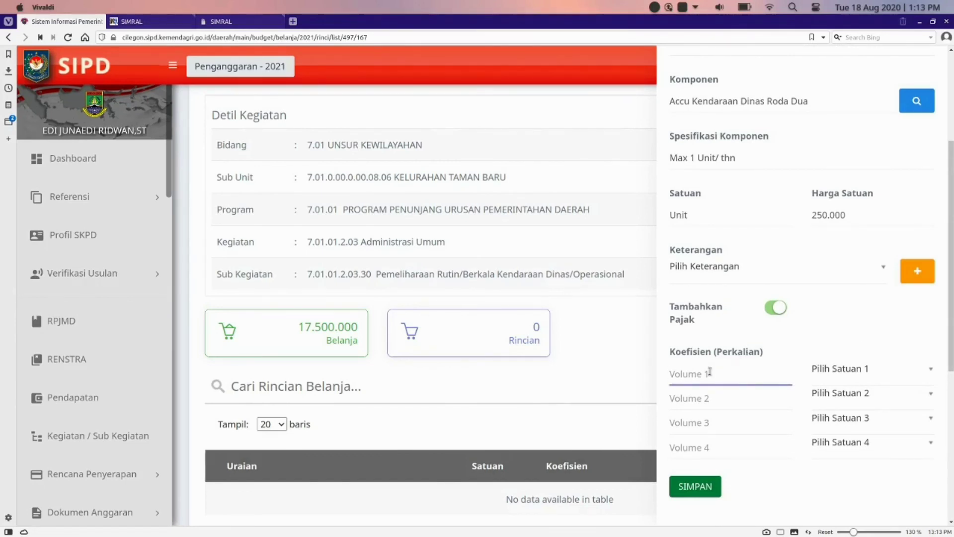
pyautogui.write('5')
pyautogui.click(844, 372)
pyautogui.write('uni')
pyautogui.click(838, 298)
pyautogui.click(686, 398)
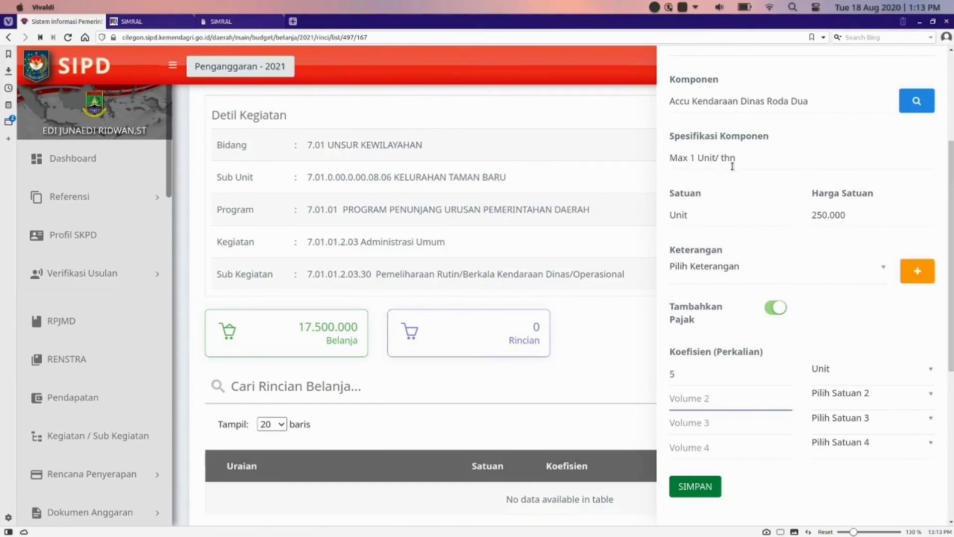
pyautogui.write('2')
pyautogui.click(836, 397)
pyautogui.write('uni')
pyautogui.click(839, 322)
pyautogui.click(731, 422)
pyautogui.write('1')
pyautogui.click(843, 419)
pyautogui.write('tahu')
pyautogui.click(841, 379)
# Step: Correct the volumes to 5 Unit × 1 Tahun, clear Volume 3, and save the Accu detail
pyautogui.click(706, 389)
pyautogui.click(682, 399)
pyautogui.click(690, 428)
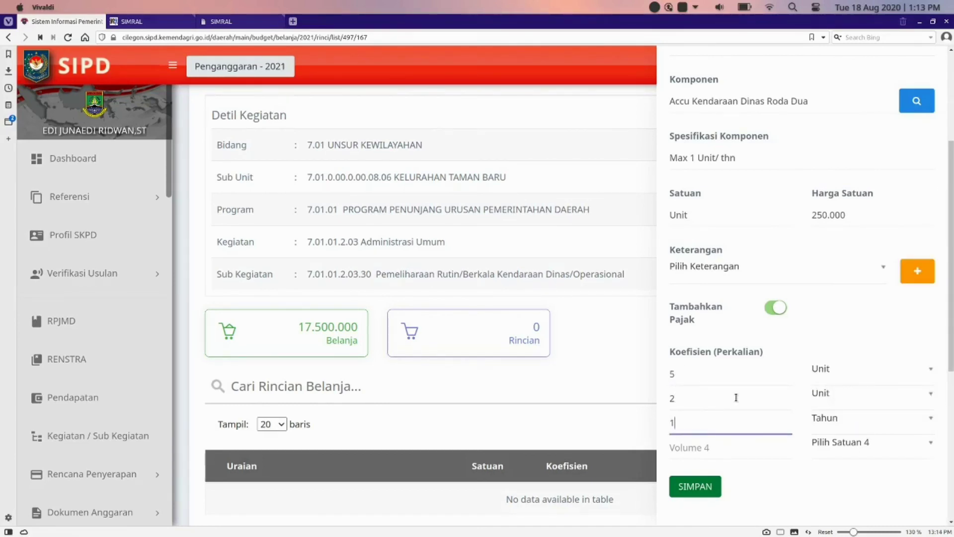
pyautogui.scroll(4, 732, 158)
pyautogui.scroll(-4, 732, 374)
pyautogui.hotkey('shift', 'Tab')
pyautogui.write('1')
pyautogui.press('Tab')
pyautogui.write('tah')
pyautogui.press('Return')
pyautogui.press('Tab')
pyautogui.write('0')
pyautogui.press('Tab')
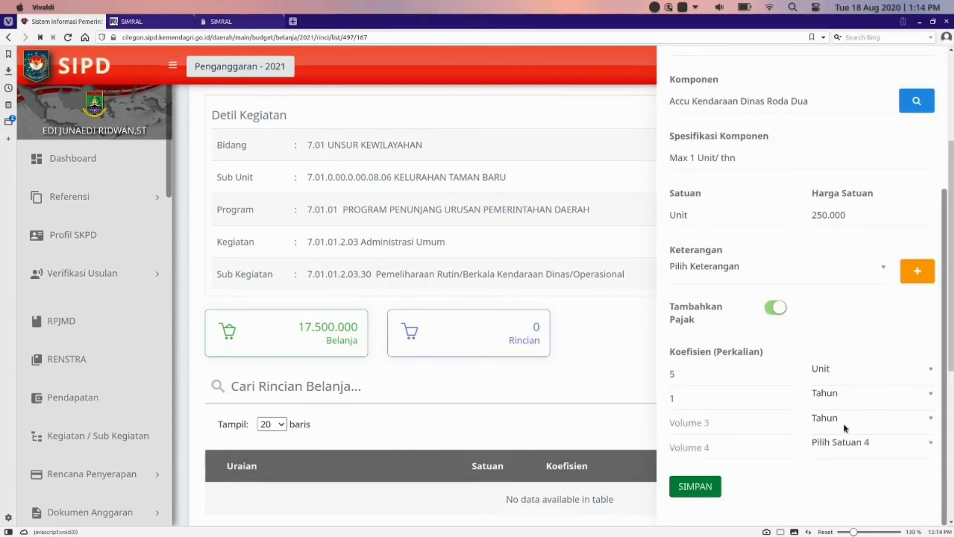
pyautogui.click(845, 423)
pyautogui.scroll(10, 824, 300)
pyautogui.scroll(10, 927, 369)
pyautogui.press('Return')
pyautogui.click(701, 491)
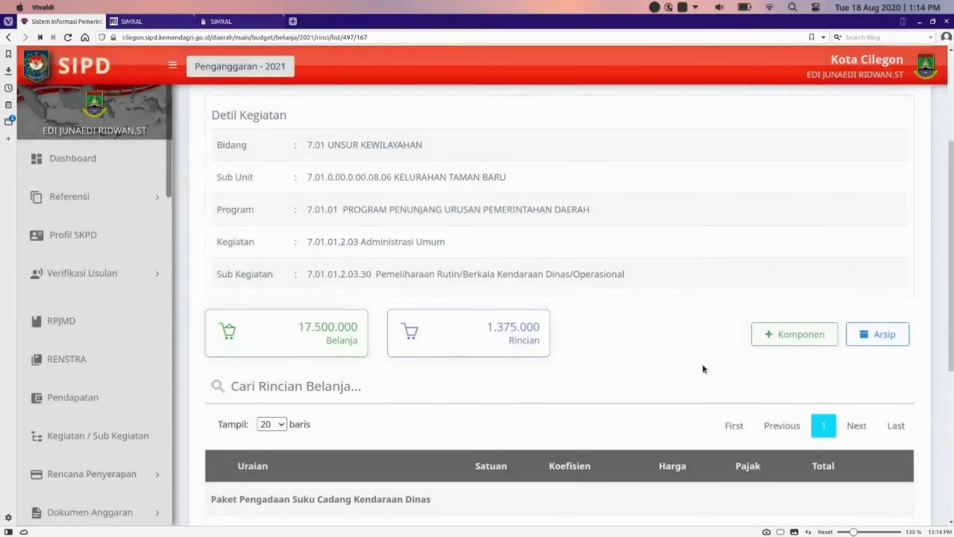
pyautogui.scroll(-5, 704, 369)
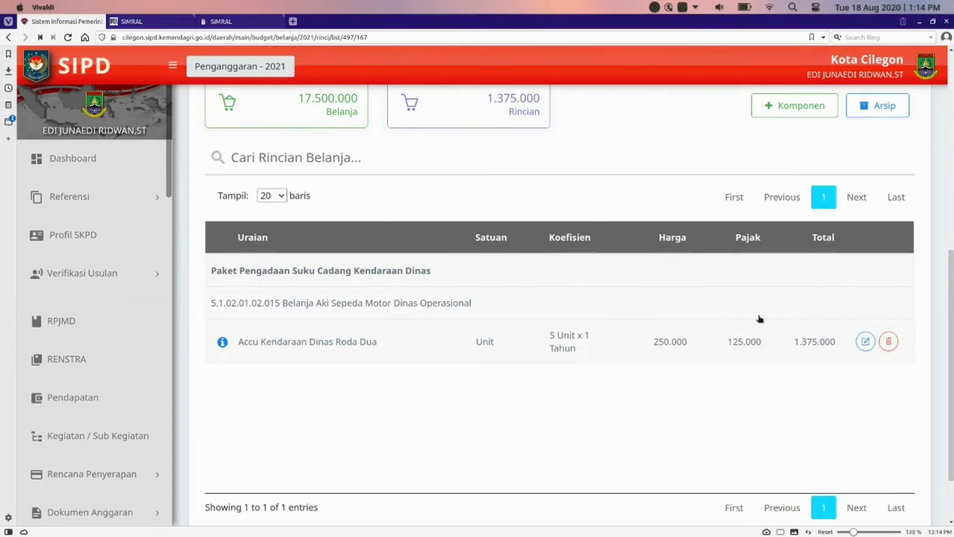
# Step: Add a component under Paket Pengadaan Suku Cadang Kendaraan Dinas: SSH, account 5.1.02.01.02.012, Ban Kendaraan Dinas Roda Dua
pyautogui.scroll(1, 760, 318)
pyautogui.click(794, 152)
pyautogui.click(857, 133)
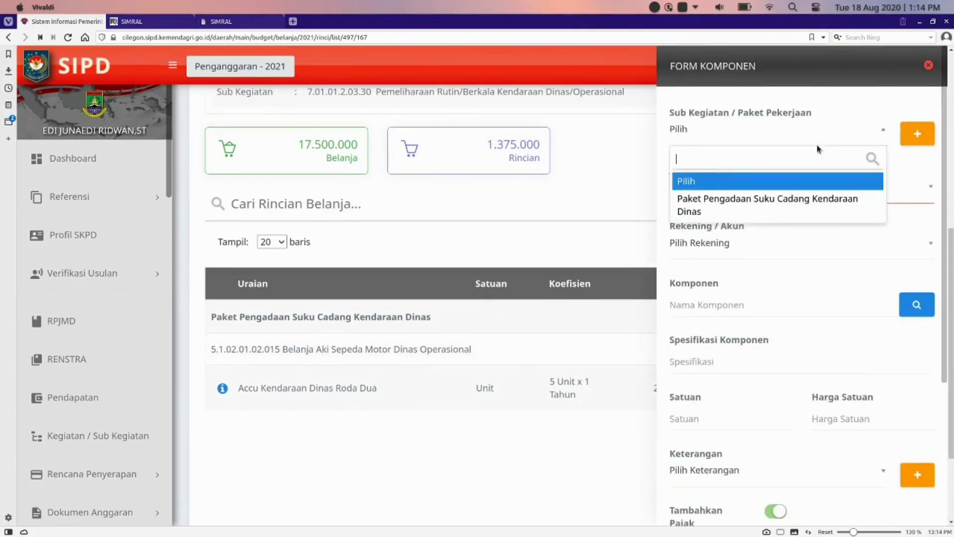
pyautogui.click(820, 204)
pyautogui.click(816, 189)
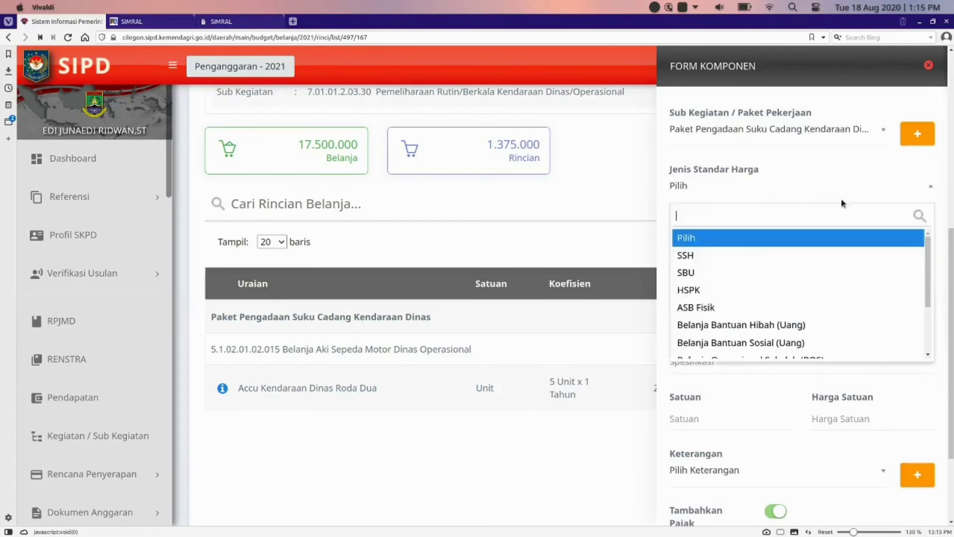
pyautogui.click(736, 261)
pyautogui.click(790, 244)
pyautogui.write('ban')
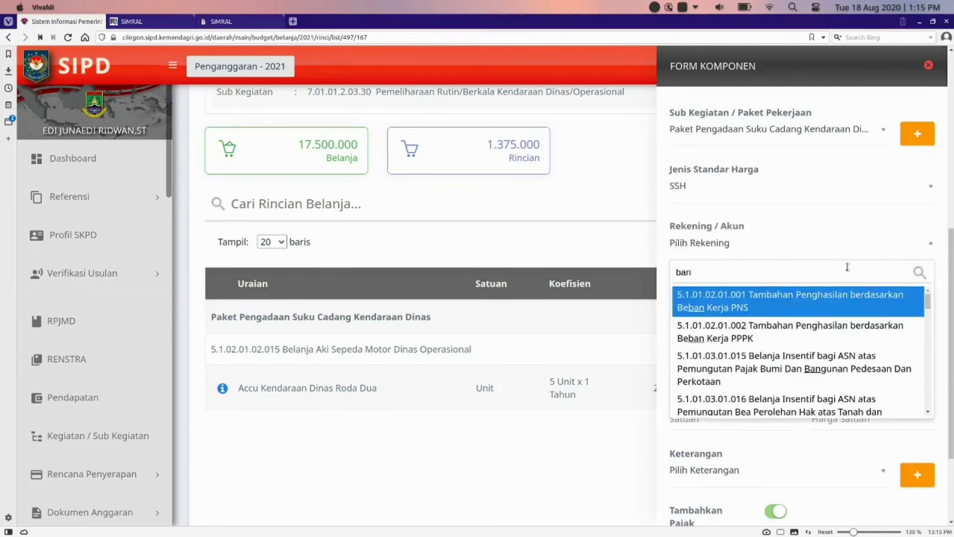
pyautogui.scroll(-5, 815, 336)
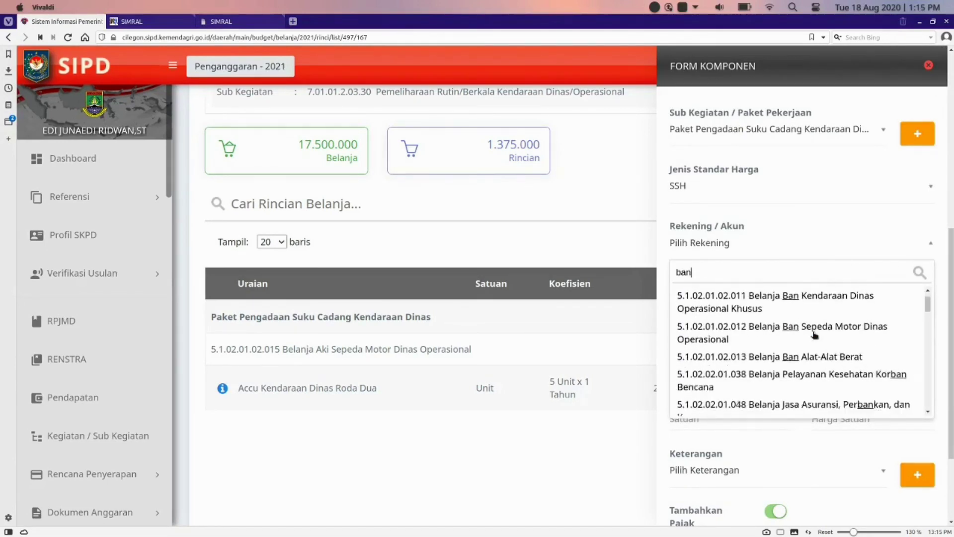
pyautogui.click(829, 346)
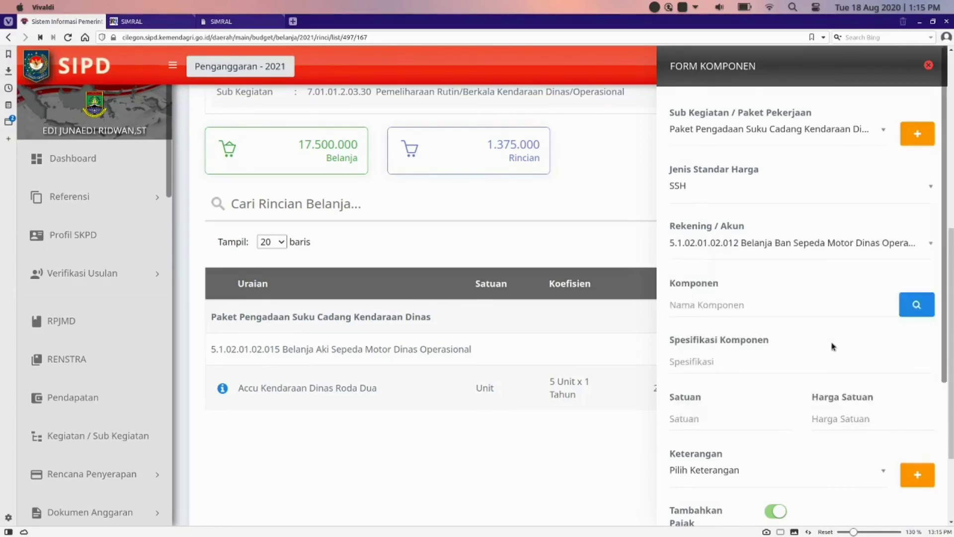
pyautogui.click(919, 305)
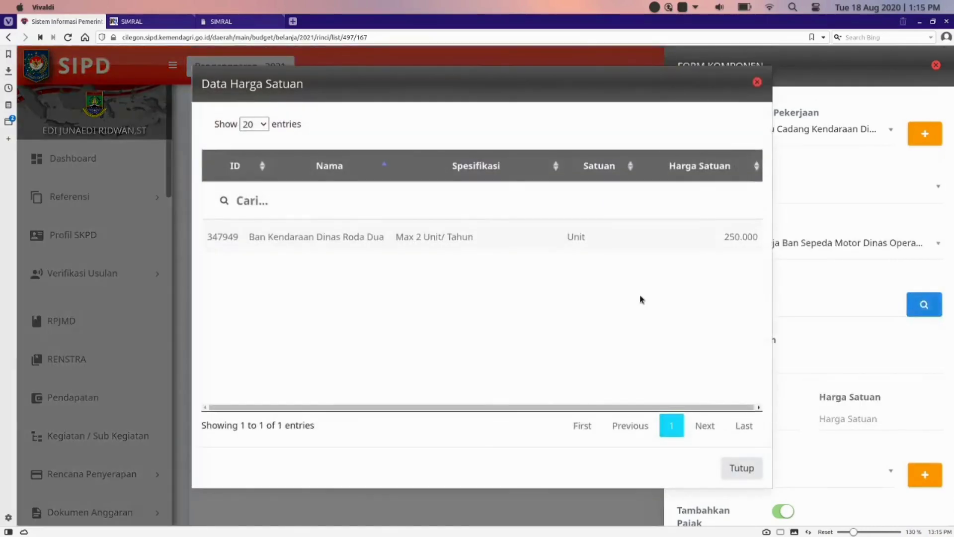
pyautogui.click(386, 240)
pyautogui.scroll(-4, 825, 314)
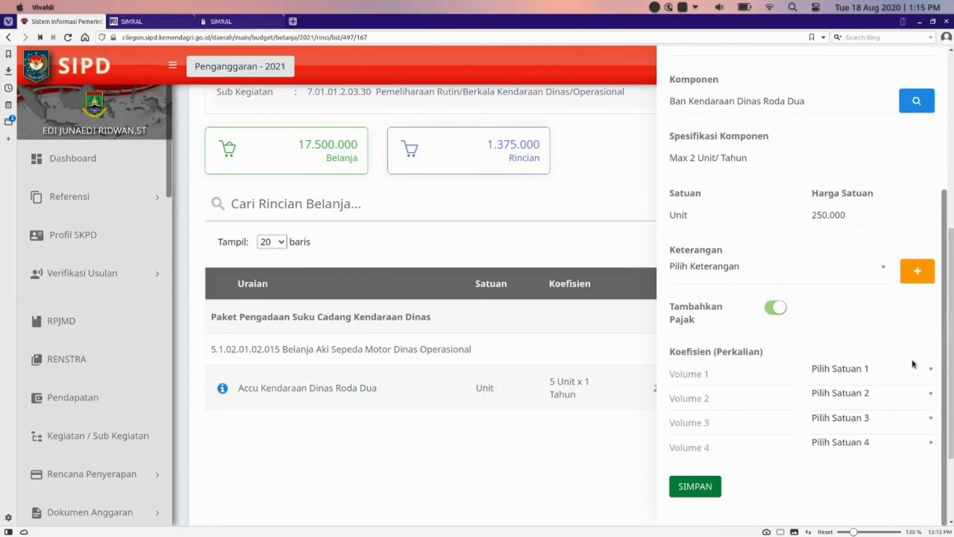
# Step: Enter volumes 5 Unit × 2 Unit × 1 Tahun and save the Ban detail
pyautogui.click(725, 376)
pyautogui.write('5')
pyautogui.press('Tab')
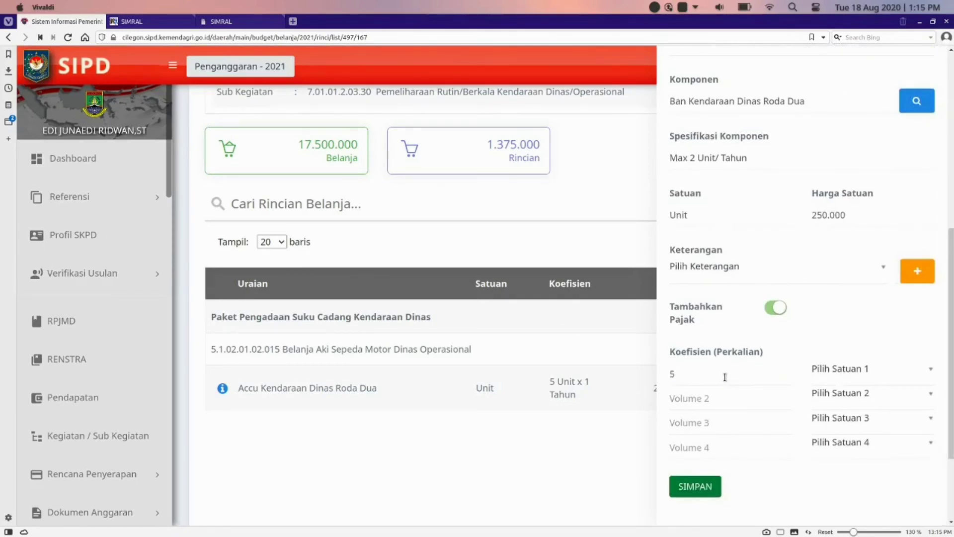
pyautogui.write('Un')
pyautogui.press('Down')
pyautogui.press('Down')
pyautogui.press('Down')
pyautogui.press('Down')
pyautogui.press('Return')
pyautogui.click(695, 399)
pyautogui.write('2')
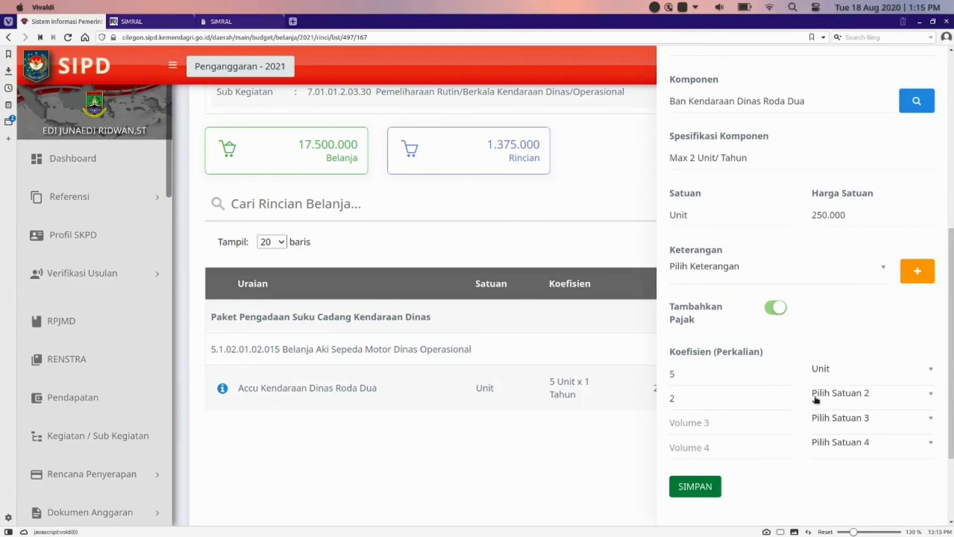
pyautogui.click(820, 397)
pyautogui.write('Unit')
pyautogui.press('Return')
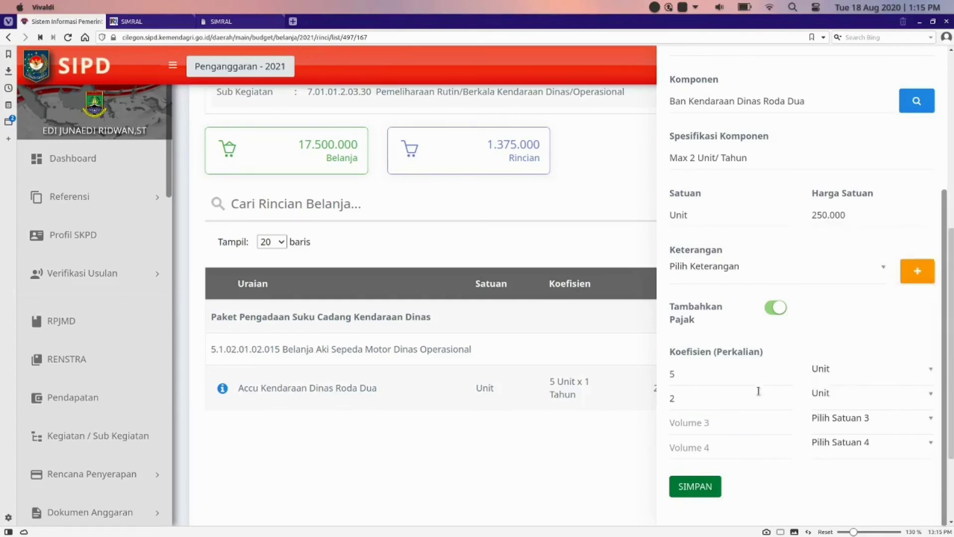
pyautogui.click(704, 423)
pyautogui.write('1')
pyautogui.press('Tab')
pyautogui.write('Tah')
pyautogui.press('Down')
pyautogui.press('Return')
pyautogui.click(708, 492)
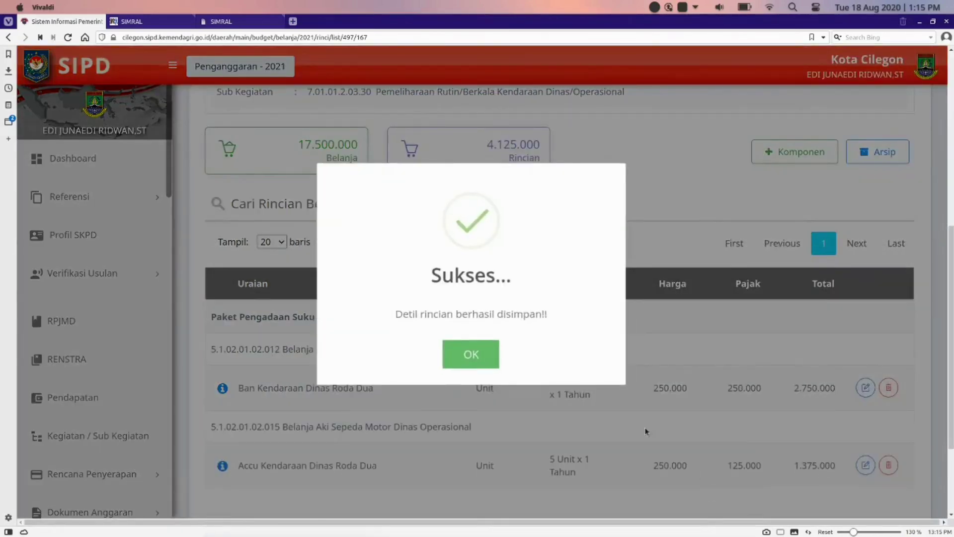
# Step: Review both package rows totalling 4.125.000, then go back to the Kelurahan Taman Baru sub-kegiatan list
pyautogui.scroll(-1, 558, 404)
pyautogui.moveTo(216, 282); pyautogui.dragTo(445, 289)
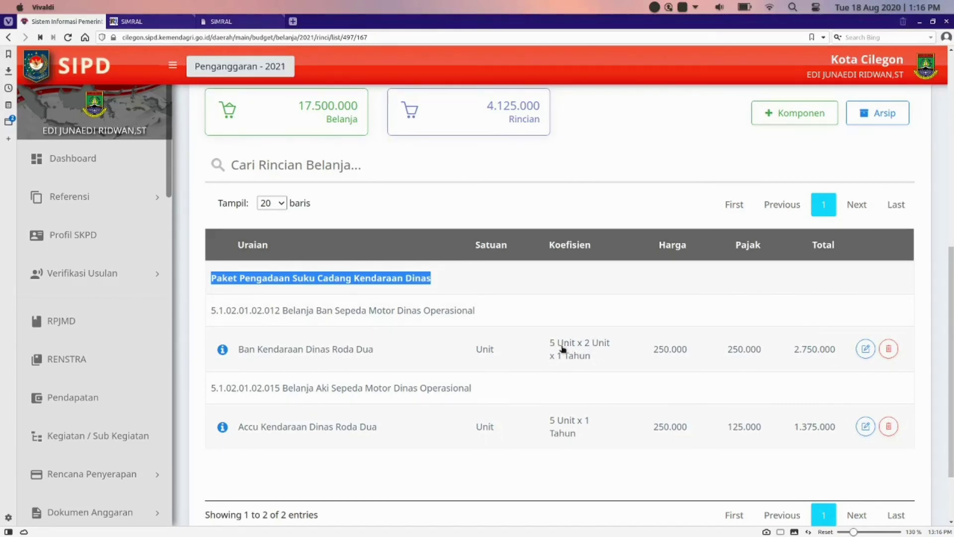
pyautogui.scroll(-2, 646, 361)
pyautogui.scroll(5, 661, 338)
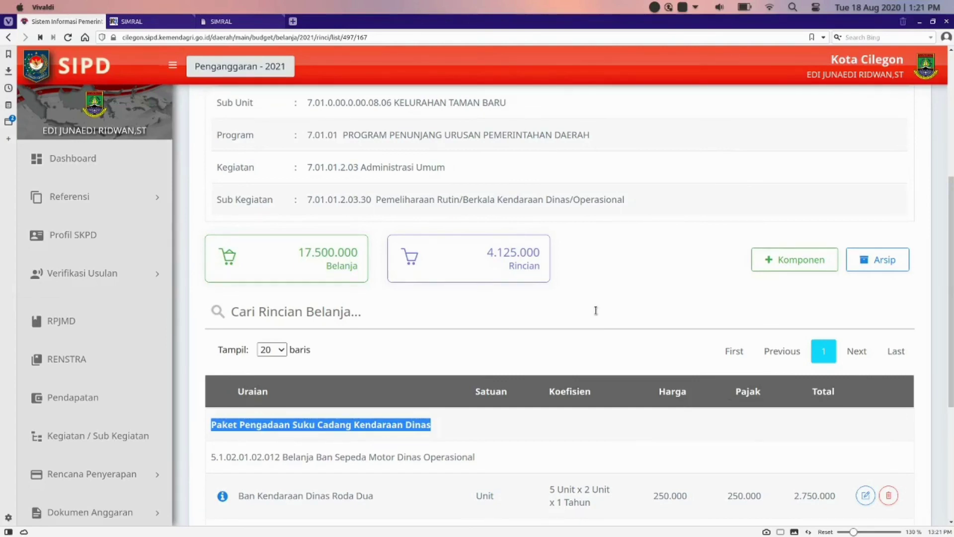
pyautogui.scroll(6, 664, 315)
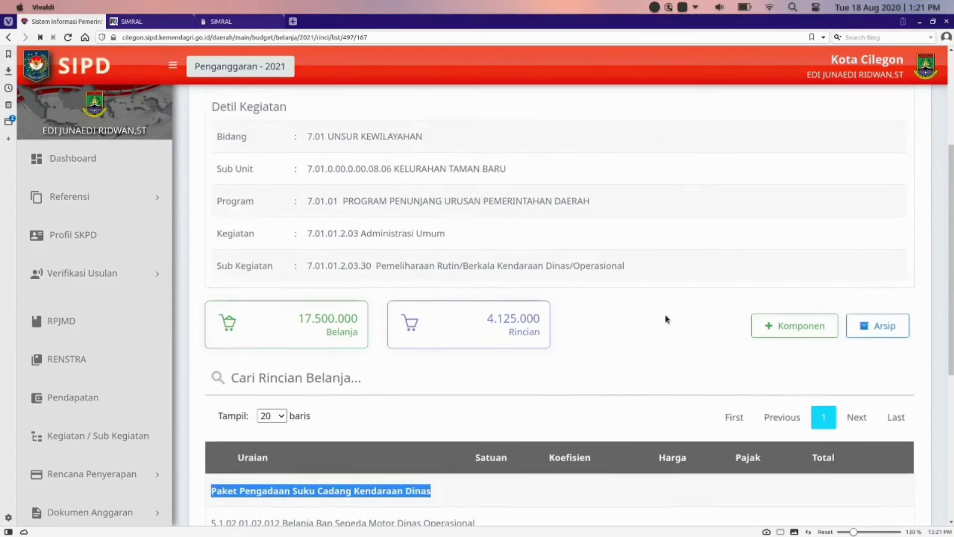
pyautogui.click(902, 220)
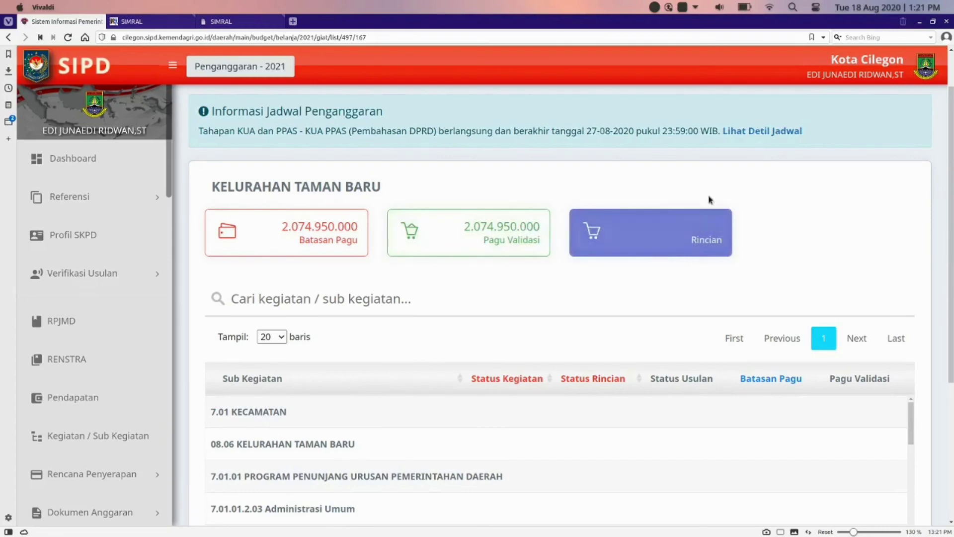
pyautogui.scroll(-4, 660, 311)
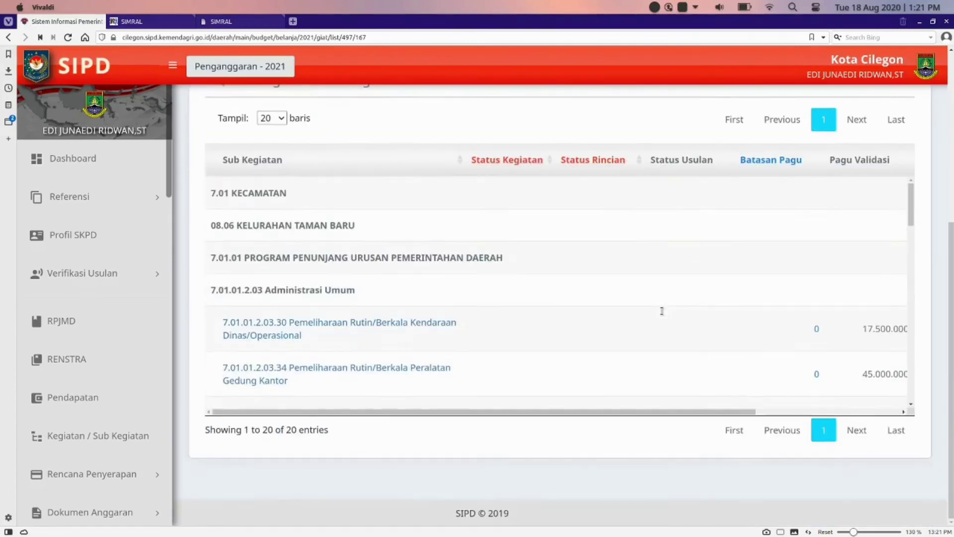
pyautogui.moveTo(667, 411); pyautogui.dragTo(870, 398)
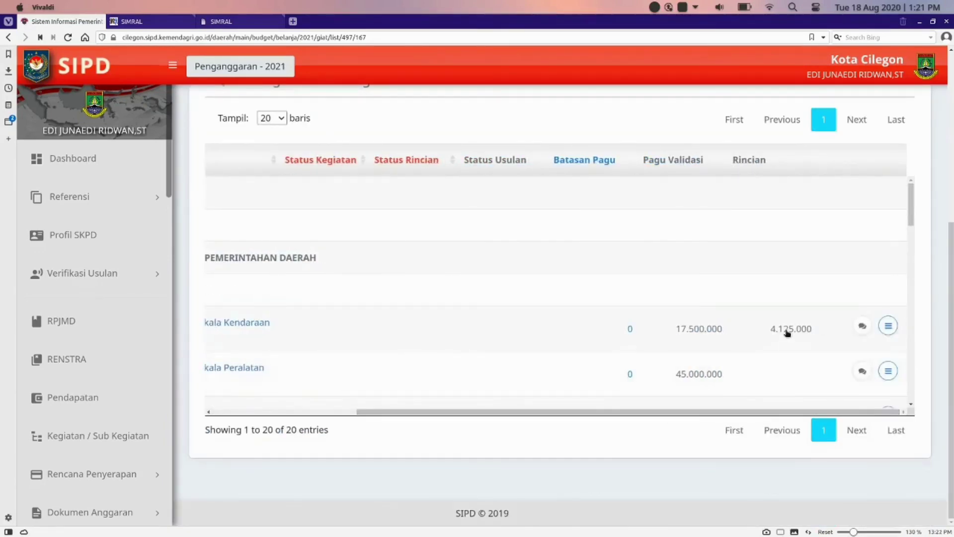
pyautogui.hscroll(-5, 787, 333)
pyautogui.hscroll(5, 785, 333)
pyautogui.scroll(5, 704, 361)
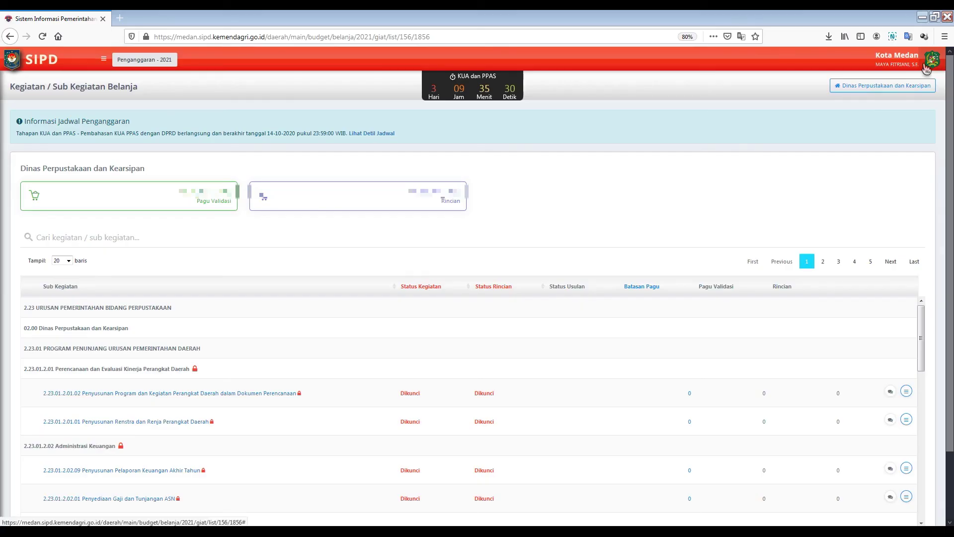
# Step: Log out of SIPD from the account menu at the top-right
pyautogui.click(929, 59)
pyautogui.click(905, 103)
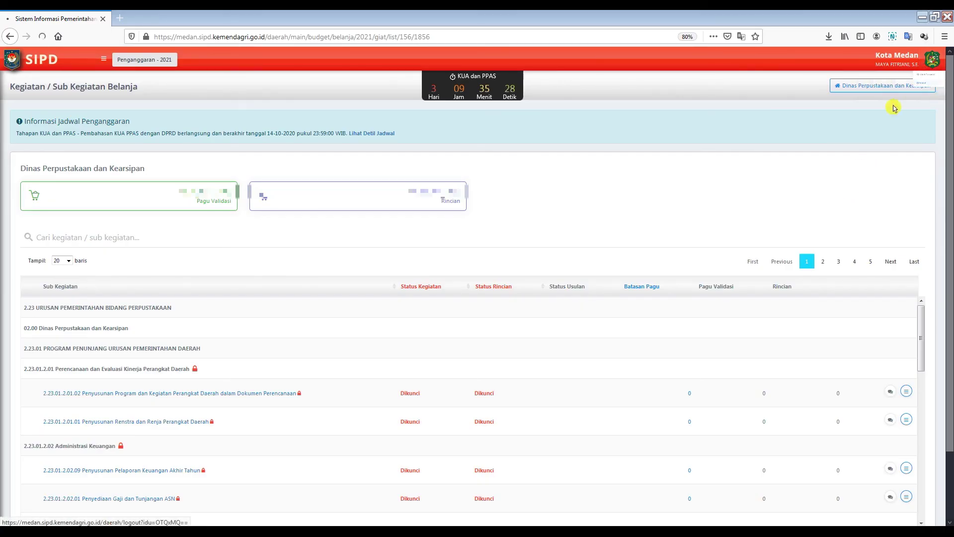